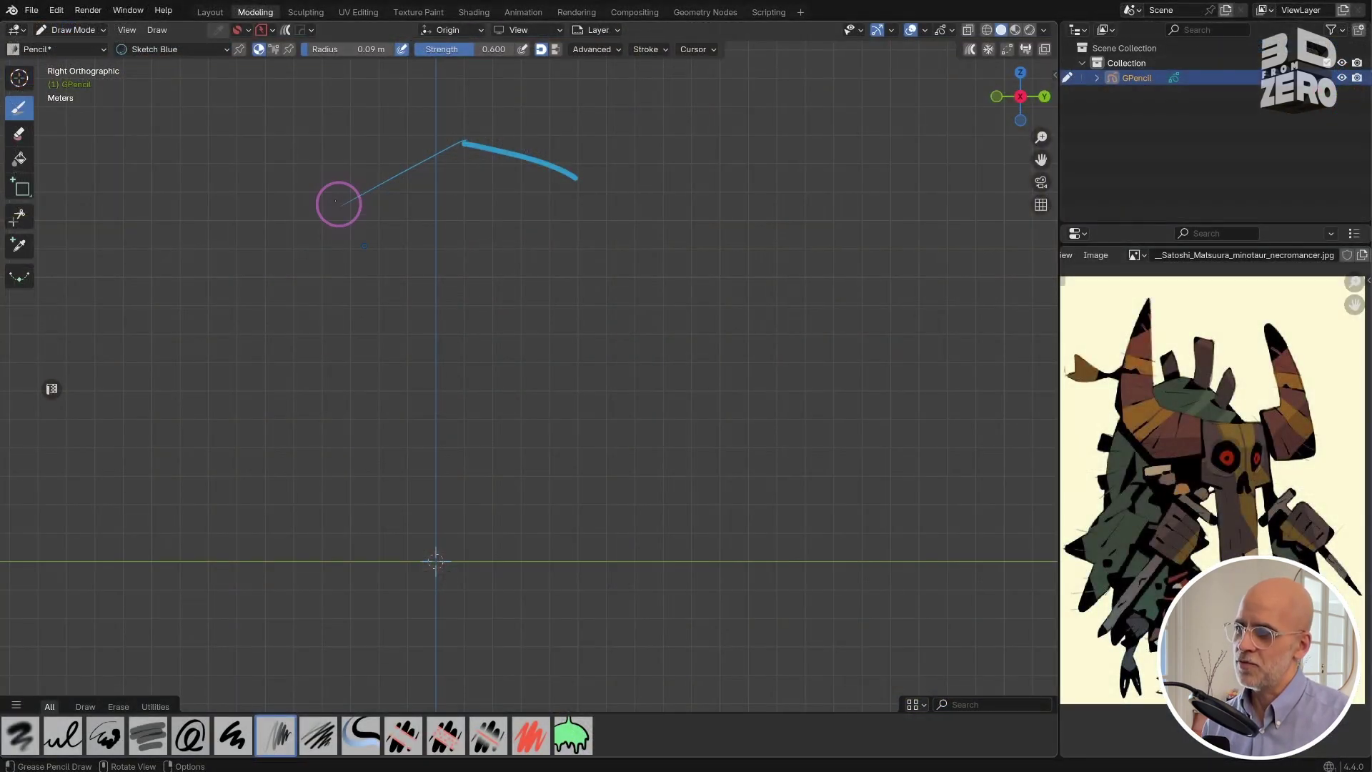
Sketch the slope of the back and the top and snout outline of the skull in the side view
{"action": "mouse_move", "coordinate": [343, 204]}
{"action": "left_mouse_down"}
{"action": "mouse_move", "coordinate": [397, 397]}
{"action": "mouse_move", "coordinate": [502, 369]}
{"action": "mouse_move", "coordinate": [562, 575]}
{"action": "left_mouse_up"}
{"action": "key", "text": "ctrl+z"}
{"action": "key", "text": "ctrl+z"}
{"action": "mouse_move", "coordinate": [581, 190]}
{"action": "left_mouse_down"}
{"action": "mouse_move", "coordinate": [593, 304]}
{"action": "mouse_move", "coordinate": [647, 189]}
{"action": "left_mouse_up"}
{"action": "mouse_move", "coordinate": [640, 195]}
{"action": "left_mouse_down"}
{"action": "mouse_move", "coordinate": [664, 282]}
{"action": "mouse_move", "coordinate": [656, 302]}
{"action": "left_mouse_up"}
{"action": "left_click_drag", "start_coordinate": [629, 303], "coordinate": [647, 446]}
{"action": "mouse_move", "coordinate": [668, 300]}
{"action": "left_mouse_down"}
{"action": "mouse_move", "coordinate": [675, 464]}
{"action": "mouse_move", "coordinate": [678, 429]}
{"action": "left_mouse_up"}
Sketch the horn's straight edge and the strokes at its base above the skull in the side view
{"action": "middle_click_drag", "start_coordinate": [502, 318], "coordinate": [555, 280], "text": "ctrl"}
{"action": "middle_click_drag", "start_coordinate": [556, 279], "coordinate": [489, 410], "text": "shift"}
{"action": "mouse_move", "coordinate": [440, 239]}
{"action": "left_mouse_down"}
{"action": "mouse_move", "coordinate": [484, 366]}
{"action": "mouse_move", "coordinate": [516, 334]}
{"action": "left_mouse_up"}
{"action": "left_click_drag", "start_coordinate": [502, 325], "coordinate": [521, 381]}
{"action": "left_click_drag", "start_coordinate": [486, 369], "coordinate": [521, 380]}
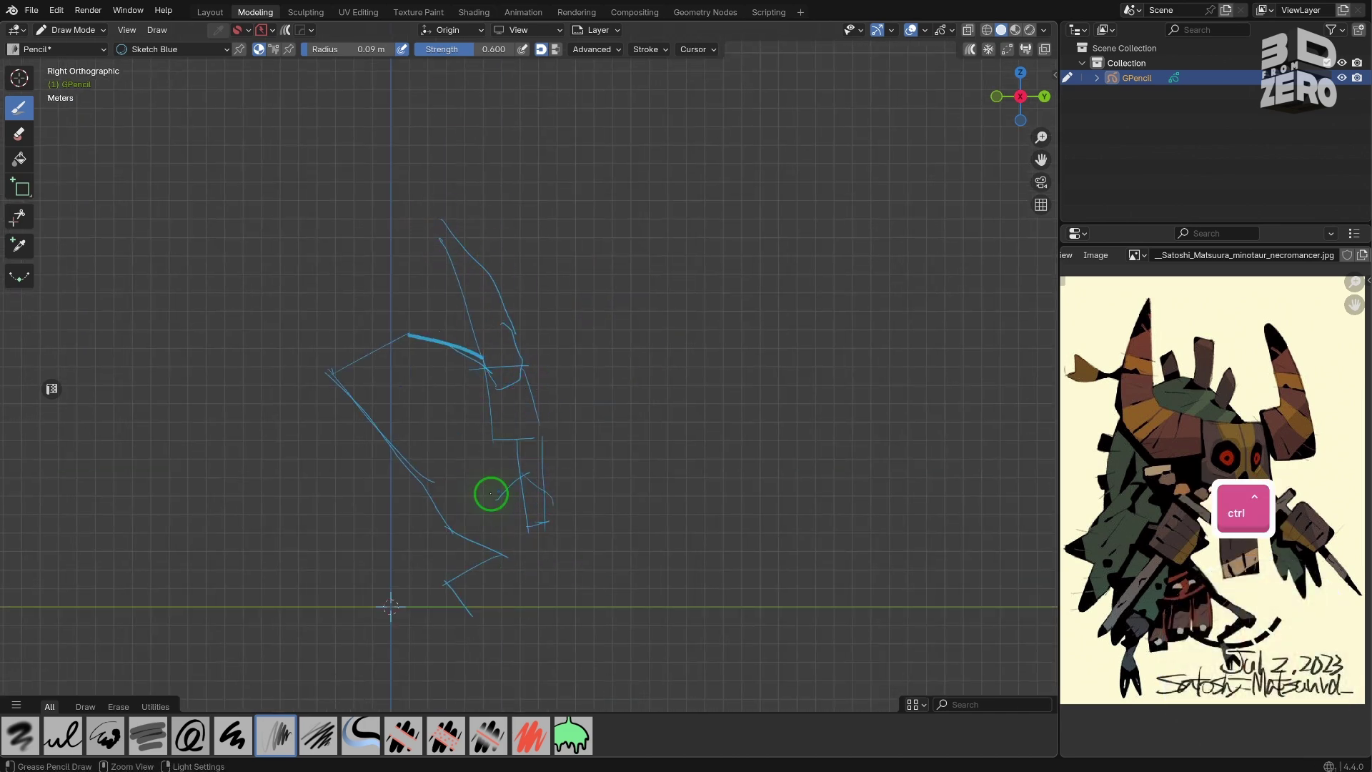
Sketch the arm from shoulder to elbow to hand in the side view, with short strokes for the fingers
{"action": "scroll", "coordinate": [490, 493], "scroll_direction": "up", "scroll_amount": 3}
{"action": "mouse_move", "coordinate": [382, 297]}
{"action": "left_mouse_down"}
{"action": "mouse_move", "coordinate": [298, 370]}
{"action": "mouse_move", "coordinate": [327, 400]}
{"action": "left_mouse_up"}
{"action": "left_click_drag", "start_coordinate": [329, 402], "coordinate": [323, 504]}
{"action": "left_click_drag", "start_coordinate": [324, 489], "coordinate": [374, 532]}
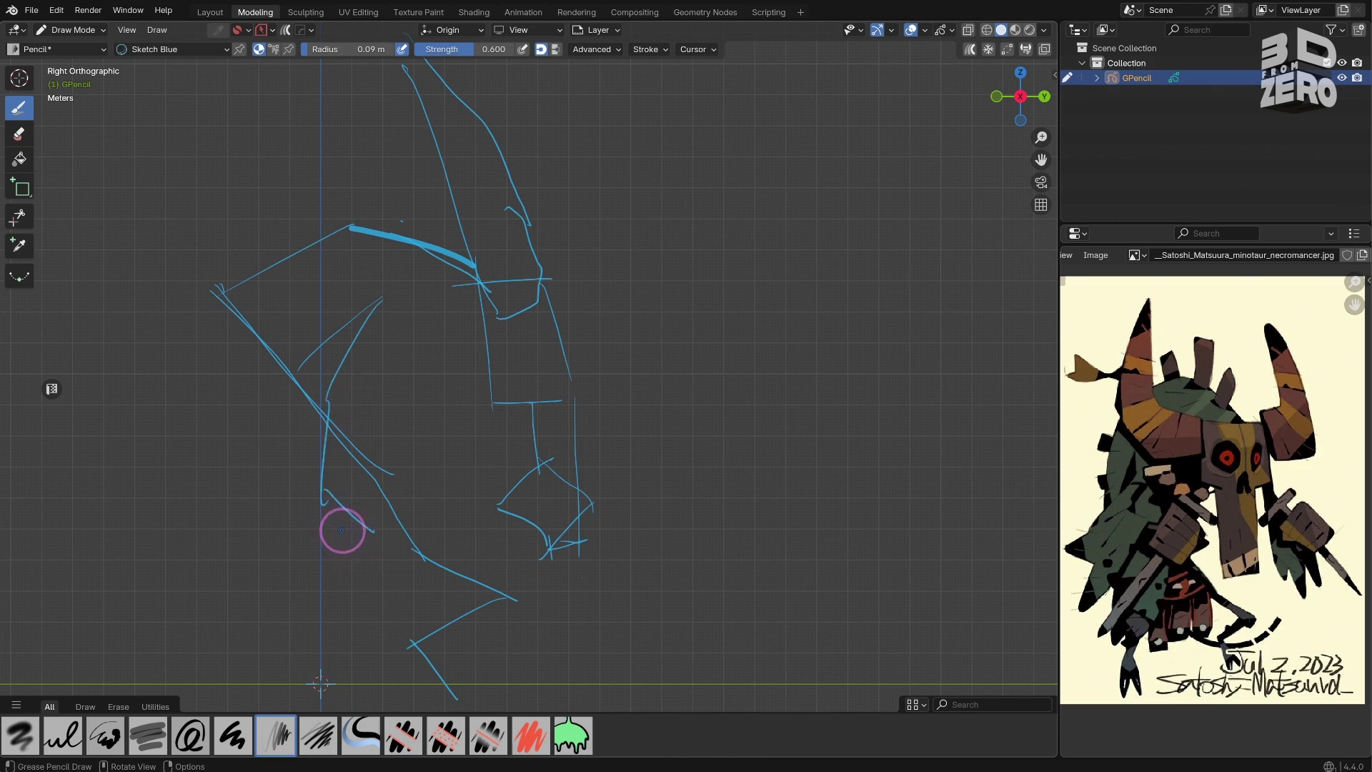
{"action": "left_click_drag", "start_coordinate": [524, 495], "coordinate": [429, 520]}
{"action": "left_click_drag", "start_coordinate": [554, 472], "coordinate": [542, 499]}
{"action": "left_click_drag", "start_coordinate": [578, 490], "coordinate": [556, 508]}
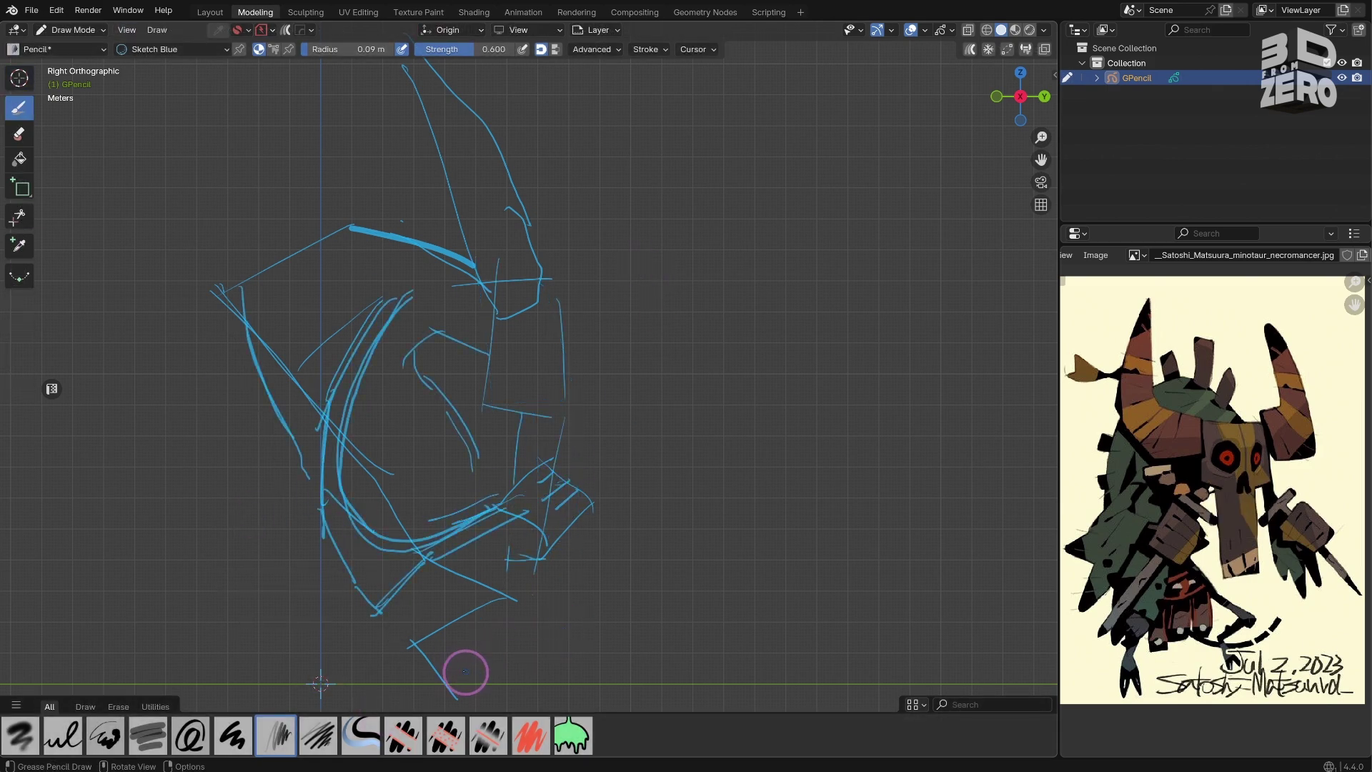
Sketch the foot and reinforce the upper and lower leg with loose strokes in the side view
{"action": "middle_click_drag", "start_coordinate": [465, 671], "coordinate": [423, 528], "text": "shift"}
{"action": "left_click_drag", "start_coordinate": [392, 510], "coordinate": [438, 549]}
{"action": "left_click_drag", "start_coordinate": [424, 558], "coordinate": [438, 553]}
{"action": "mouse_move", "coordinate": [384, 430]}
{"action": "left_mouse_down"}
{"action": "mouse_move", "coordinate": [459, 460]}
{"action": "mouse_move", "coordinate": [463, 476]}
{"action": "left_mouse_up"}
{"action": "left_click_drag", "start_coordinate": [459, 471], "coordinate": [384, 501]}
{"action": "middle_click_drag", "start_coordinate": [634, 326], "coordinate": [629, 498], "text": "shift"}
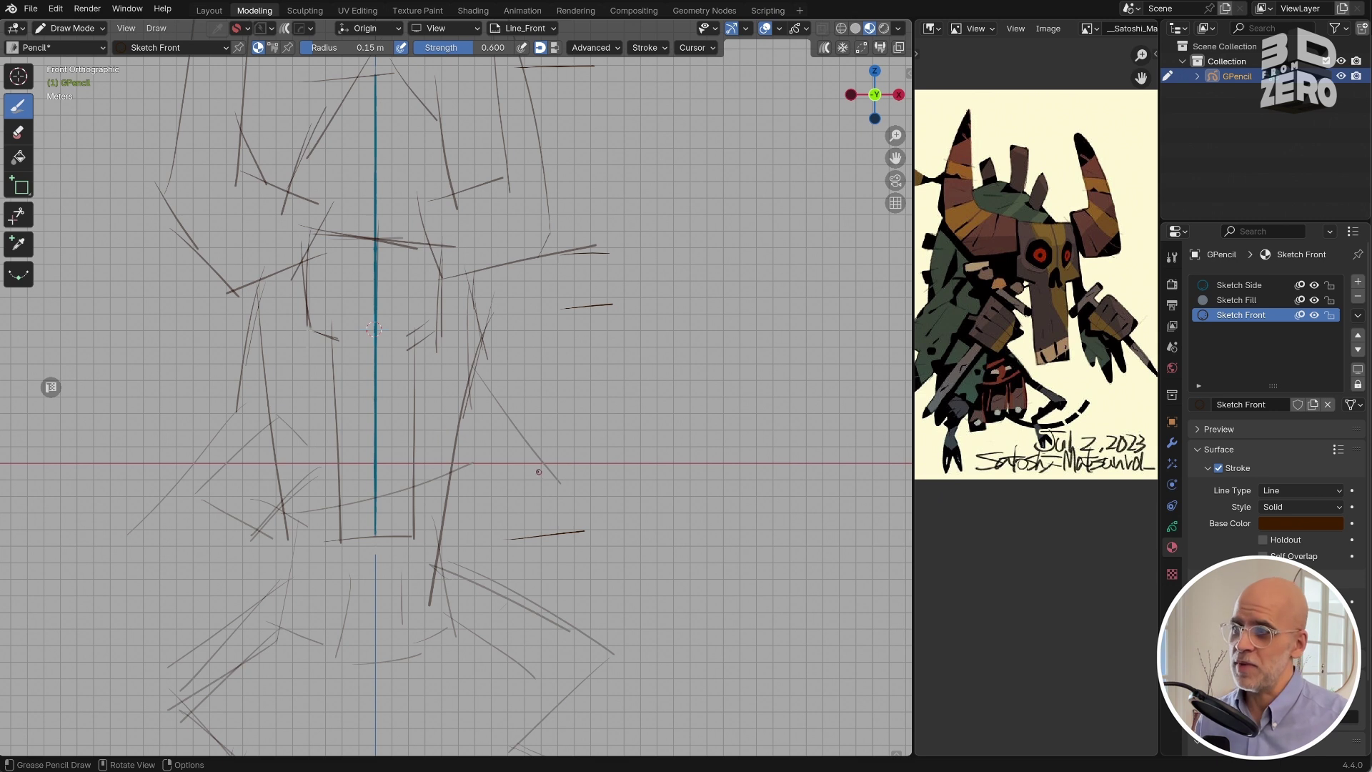
Sketch the arms, hands, blades and a cloak edge beside the torso in the front view, undoing unwanted strokes
{"action": "left_click_drag", "start_coordinate": [460, 438], "coordinate": [538, 550]}
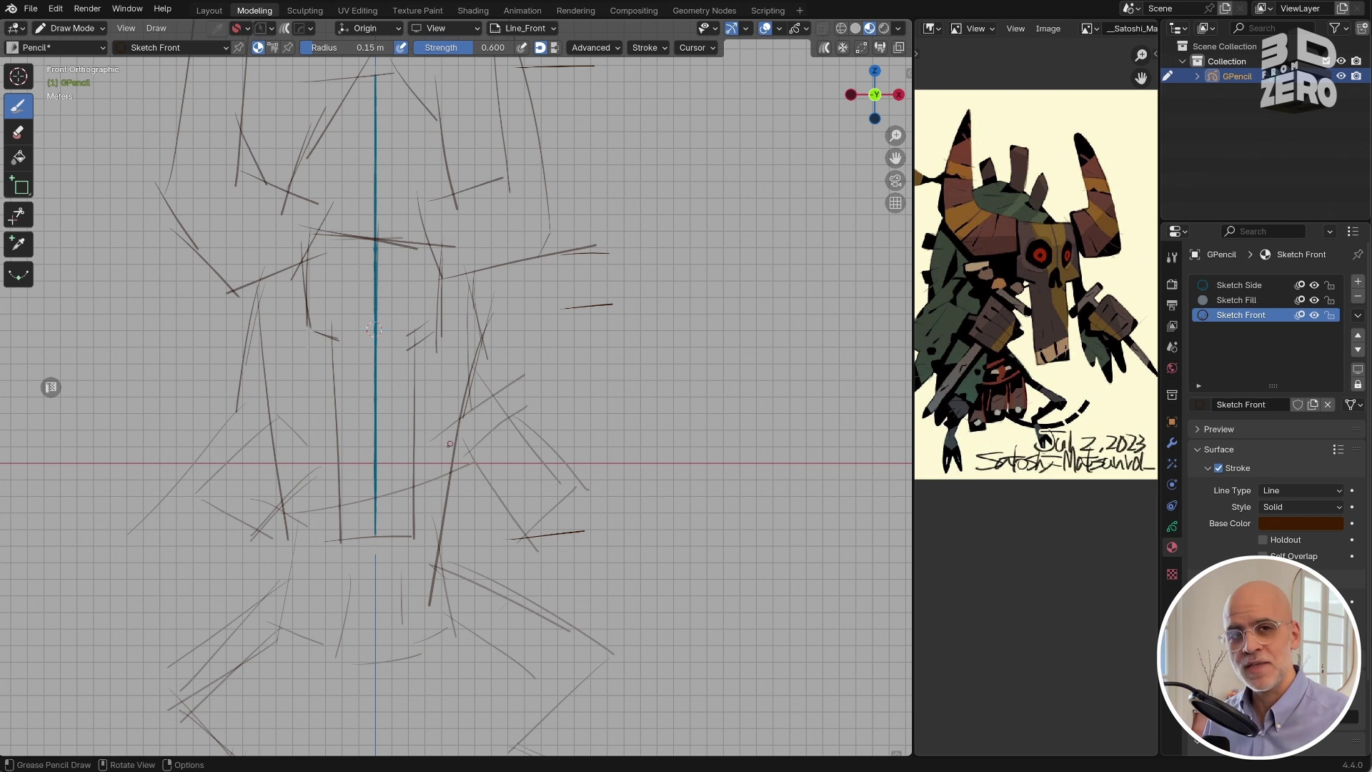
{"action": "key", "text": "ctrl+z"}
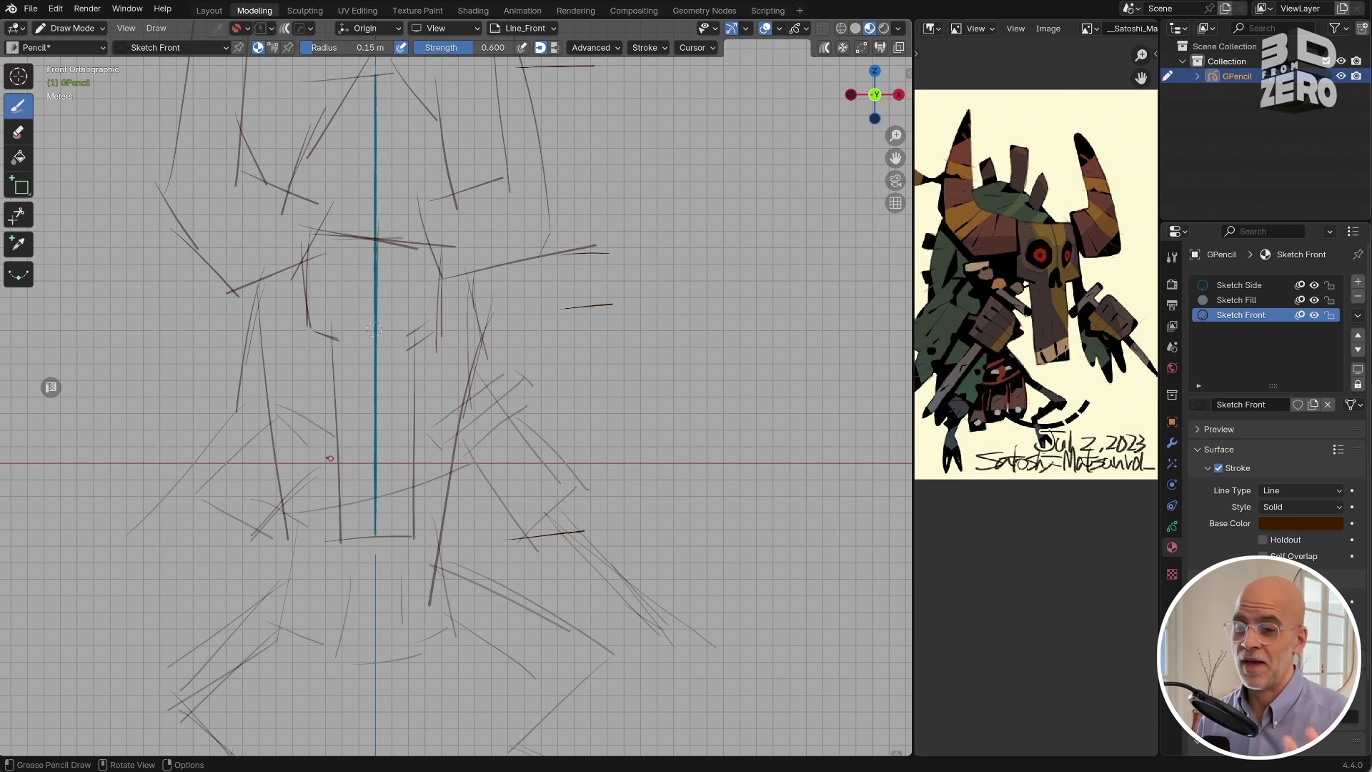
{"action": "key", "text": "ctrl+z"}
{"action": "mouse_move", "coordinate": [291, 400]}
{"action": "left_mouse_down"}
{"action": "mouse_move", "coordinate": [345, 461]}
{"action": "mouse_move", "coordinate": [278, 390]}
{"action": "left_mouse_up"}
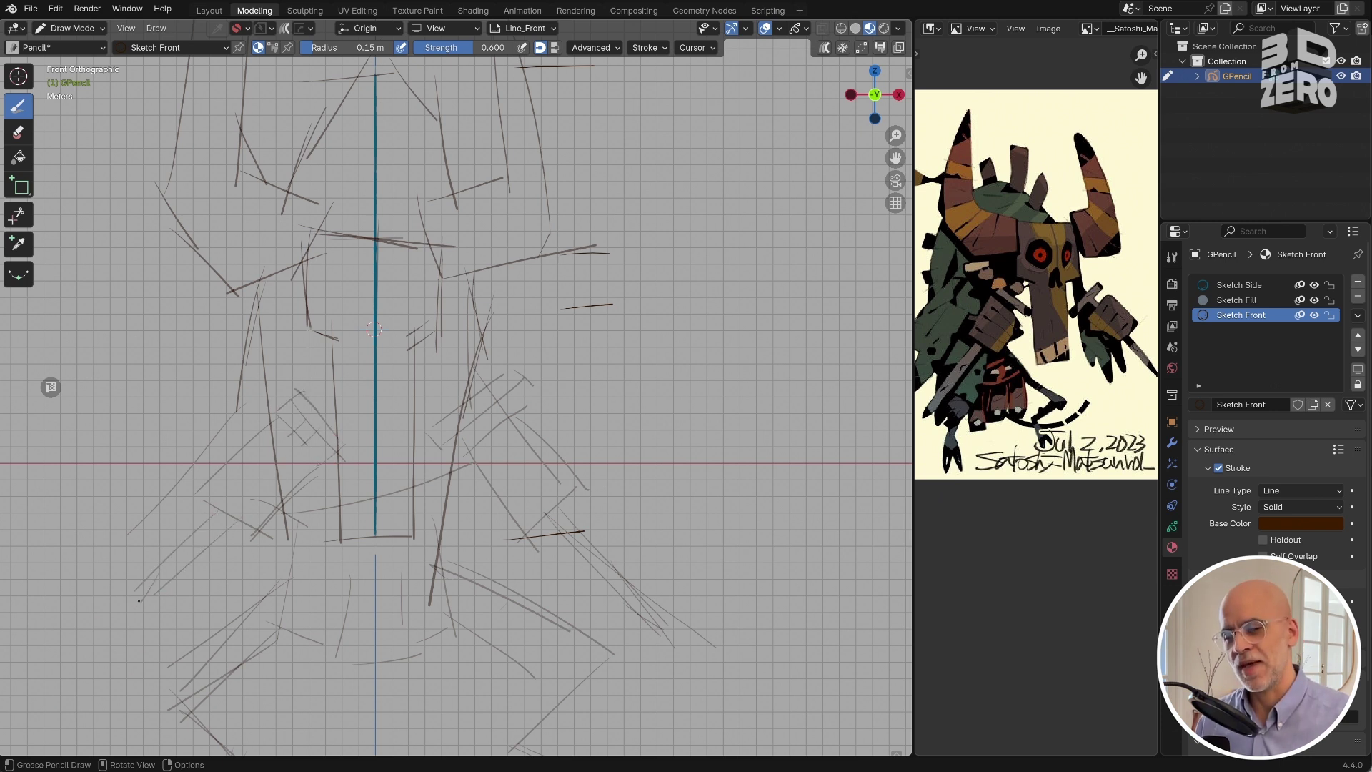
{"action": "left_click_drag", "start_coordinate": [221, 533], "coordinate": [87, 650]}
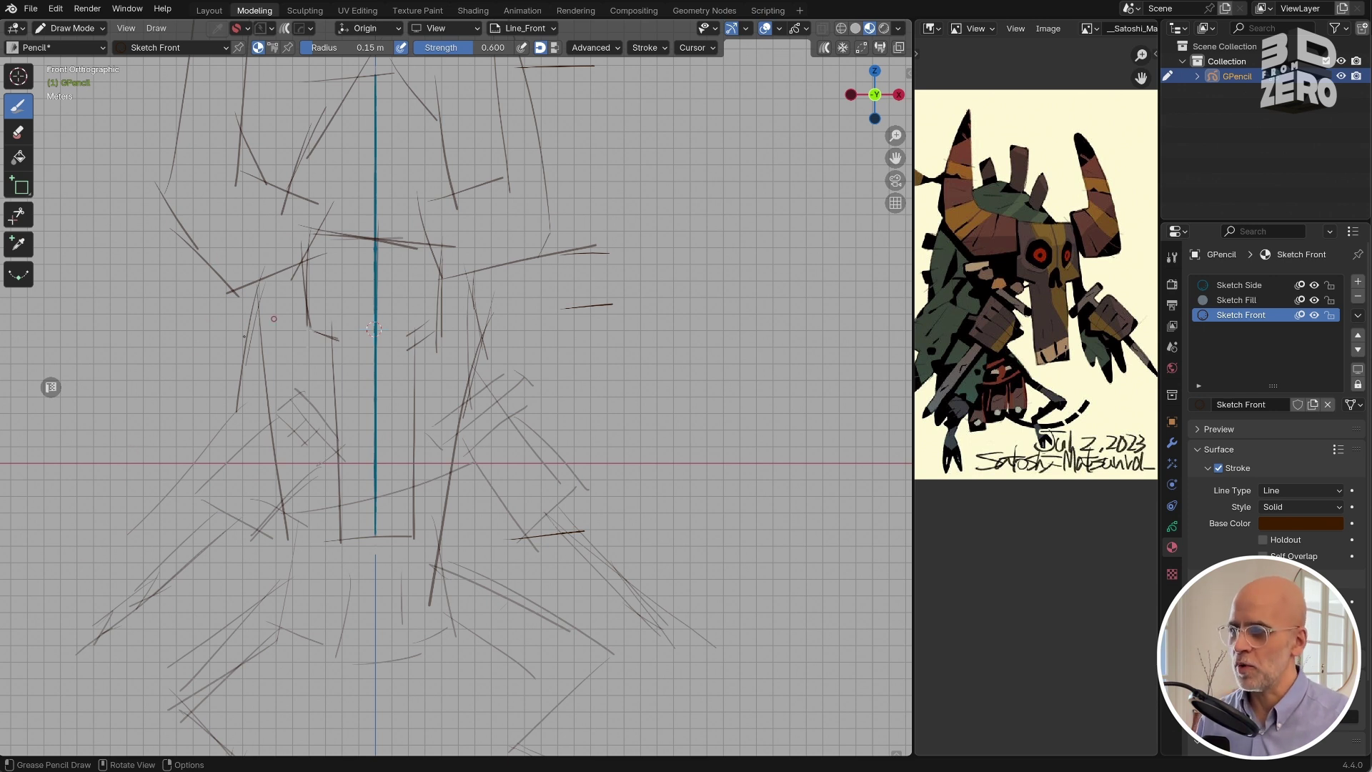
{"action": "left_click_drag", "start_coordinate": [249, 320], "coordinate": [168, 391]}
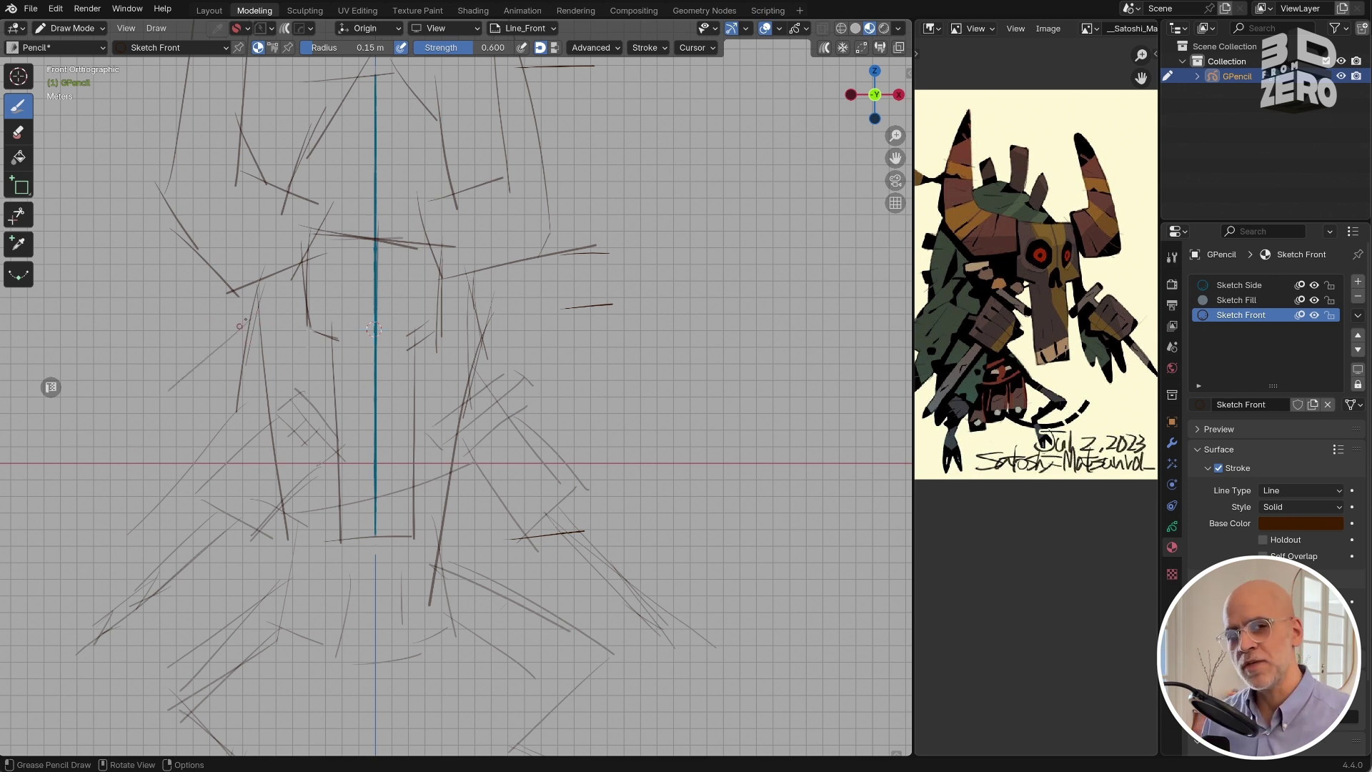
{"action": "left_click_drag", "start_coordinate": [254, 320], "coordinate": [123, 426]}
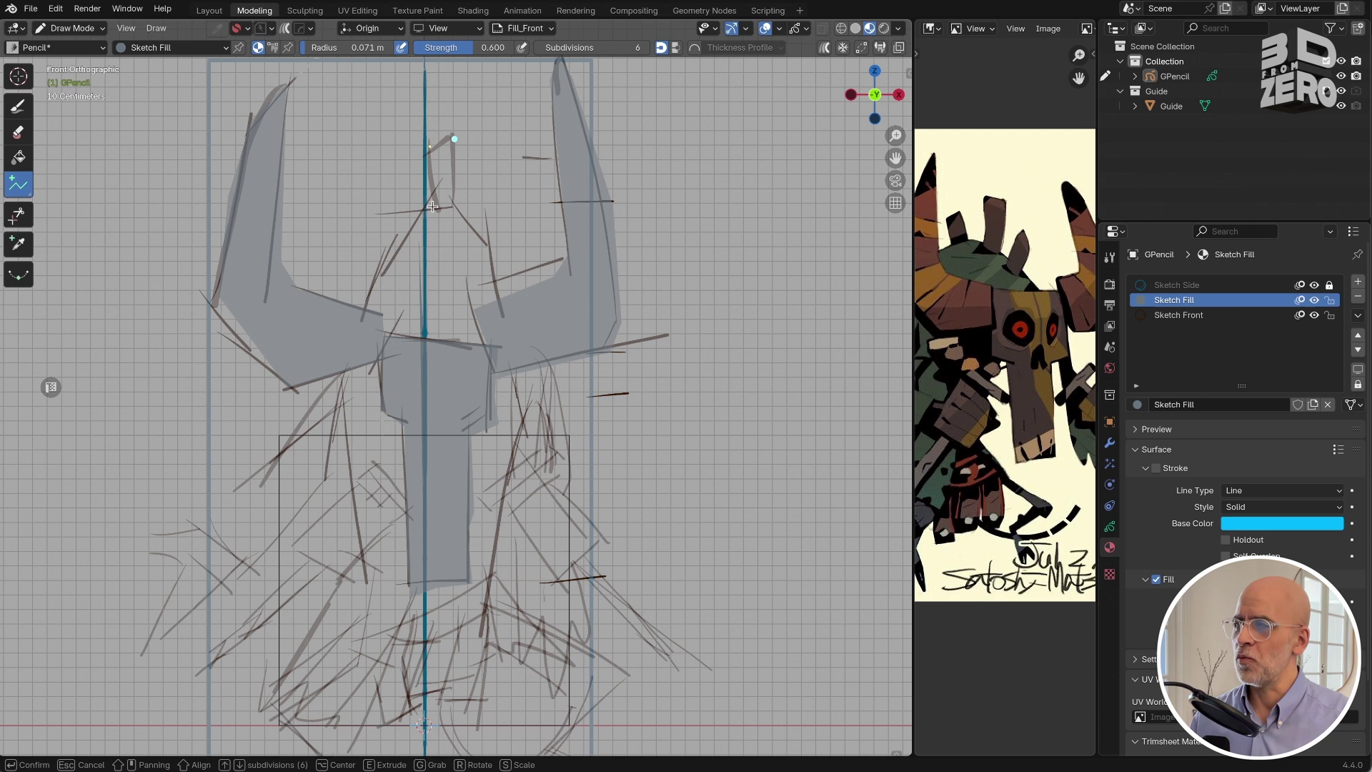
Finish the filled polyline shape of the small spike on top of the head with the Sketch Fill material
{"action": "left_click", "coordinate": [433, 206]}
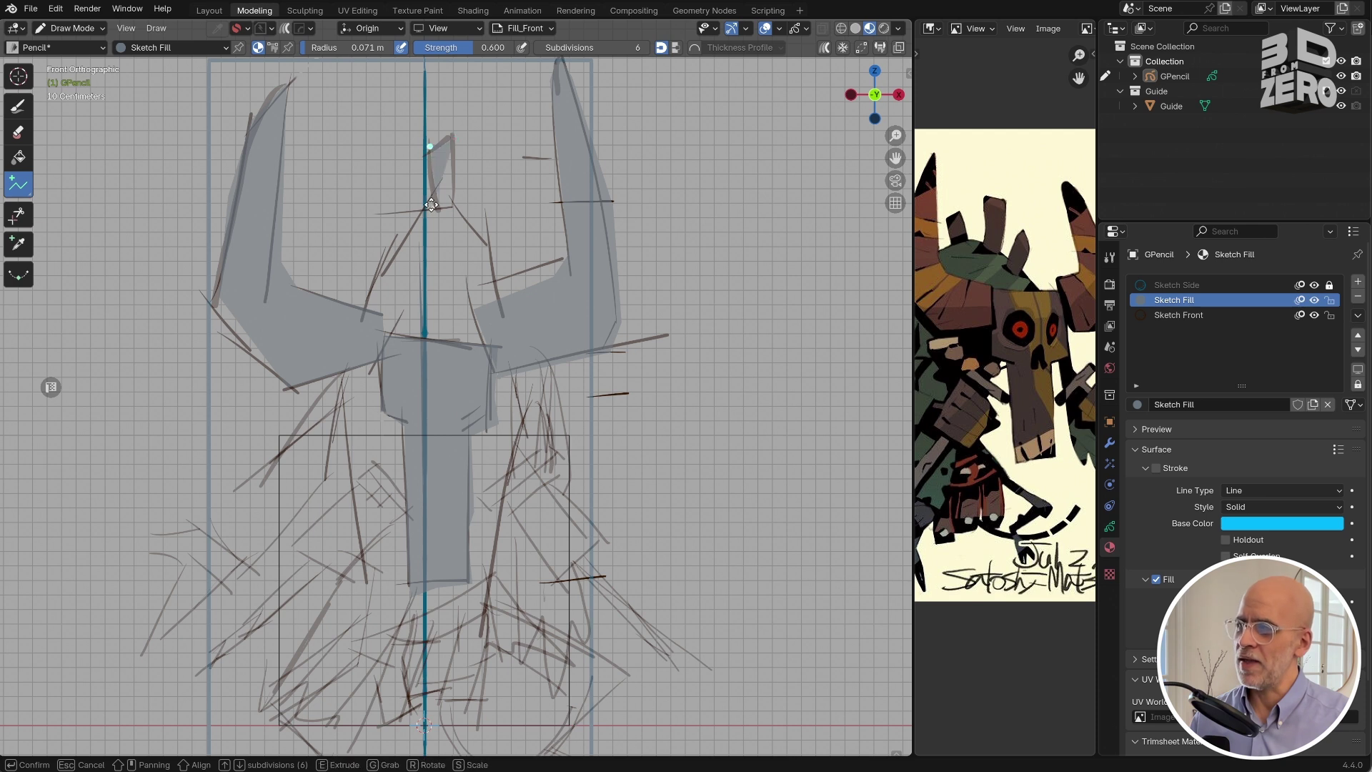
{"action": "left_click", "coordinate": [454, 206]}
{"action": "key", "text": "Return"}
Draw a filled polyline shape over the head and torso, from below the spike to the hem
{"action": "left_click", "coordinate": [442, 197]}
{"action": "left_click", "coordinate": [352, 346]}
{"action": "left_click", "coordinate": [366, 589]}
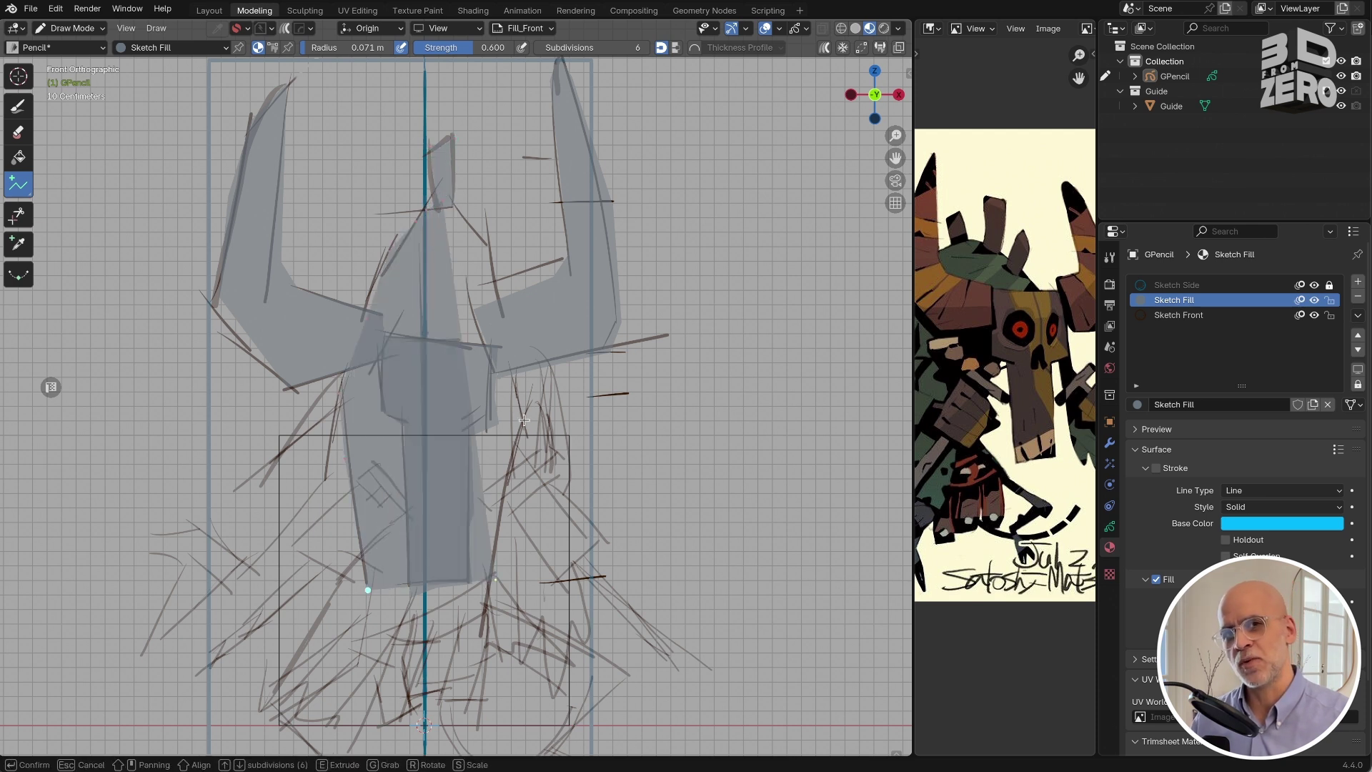
{"action": "left_click", "coordinate": [486, 583]}
{"action": "left_click", "coordinate": [528, 421]}
{"action": "left_click", "coordinate": [501, 275]}
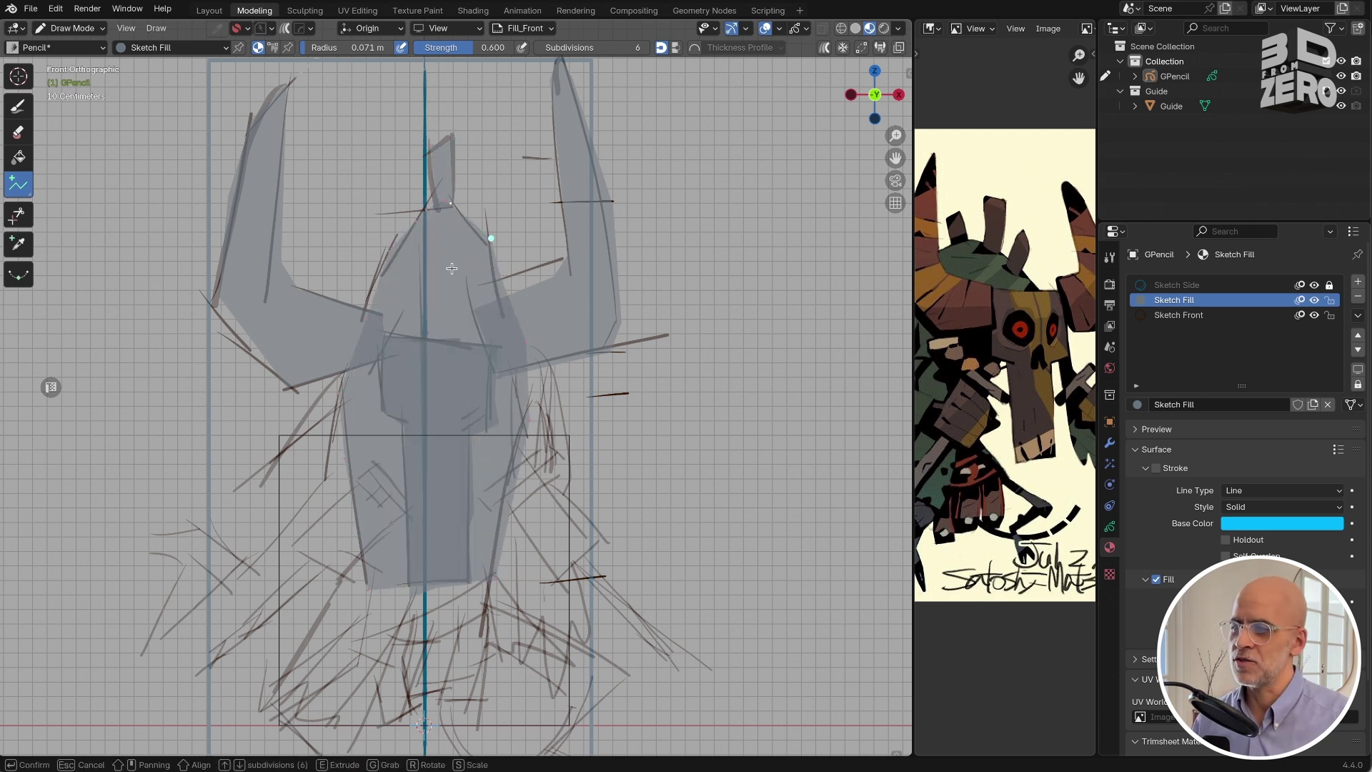
{"action": "key", "text": "Return"}
Fill the long narrow arm shapes running down from both shoulders with closed polylines
{"action": "left_click", "coordinate": [353, 402]}
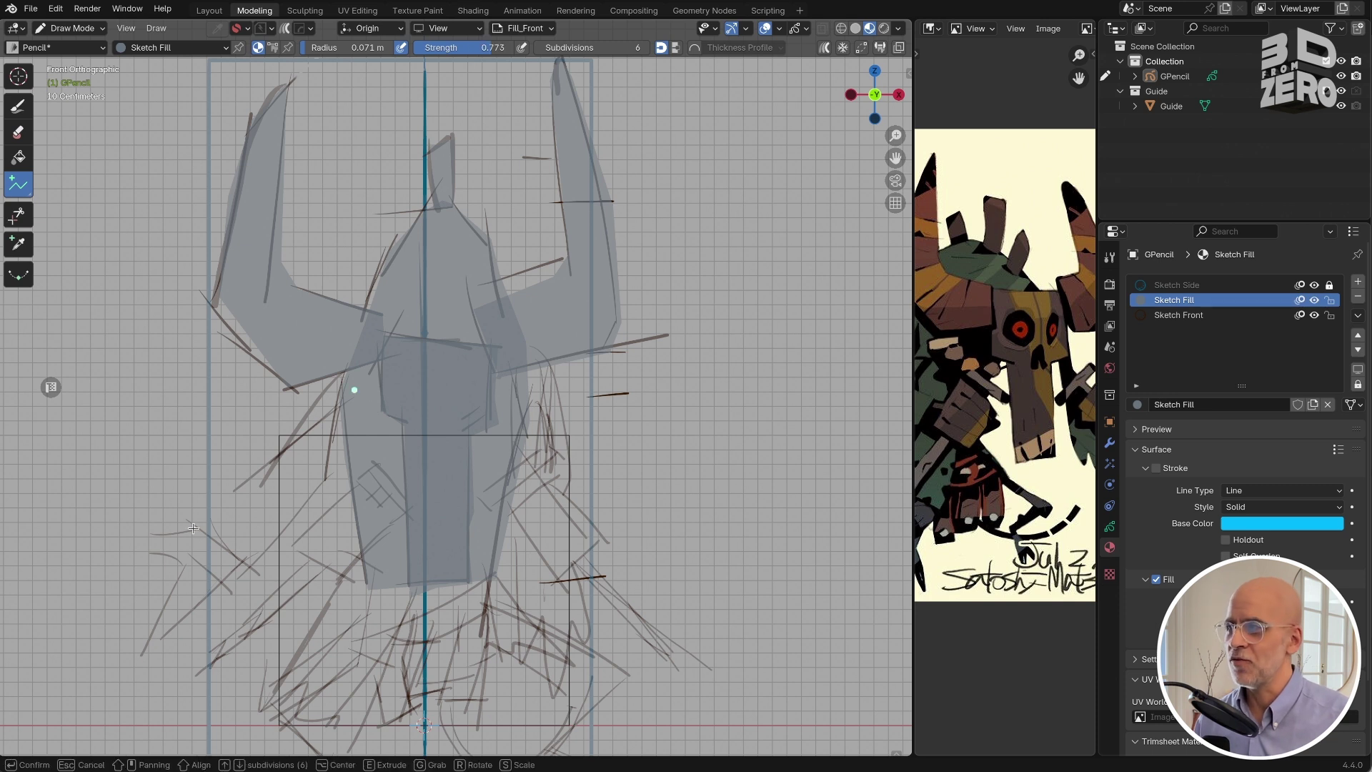
{"action": "left_click", "coordinate": [215, 521]}
{"action": "left_click", "coordinate": [571, 537]}
{"action": "left_click", "coordinate": [527, 369]}
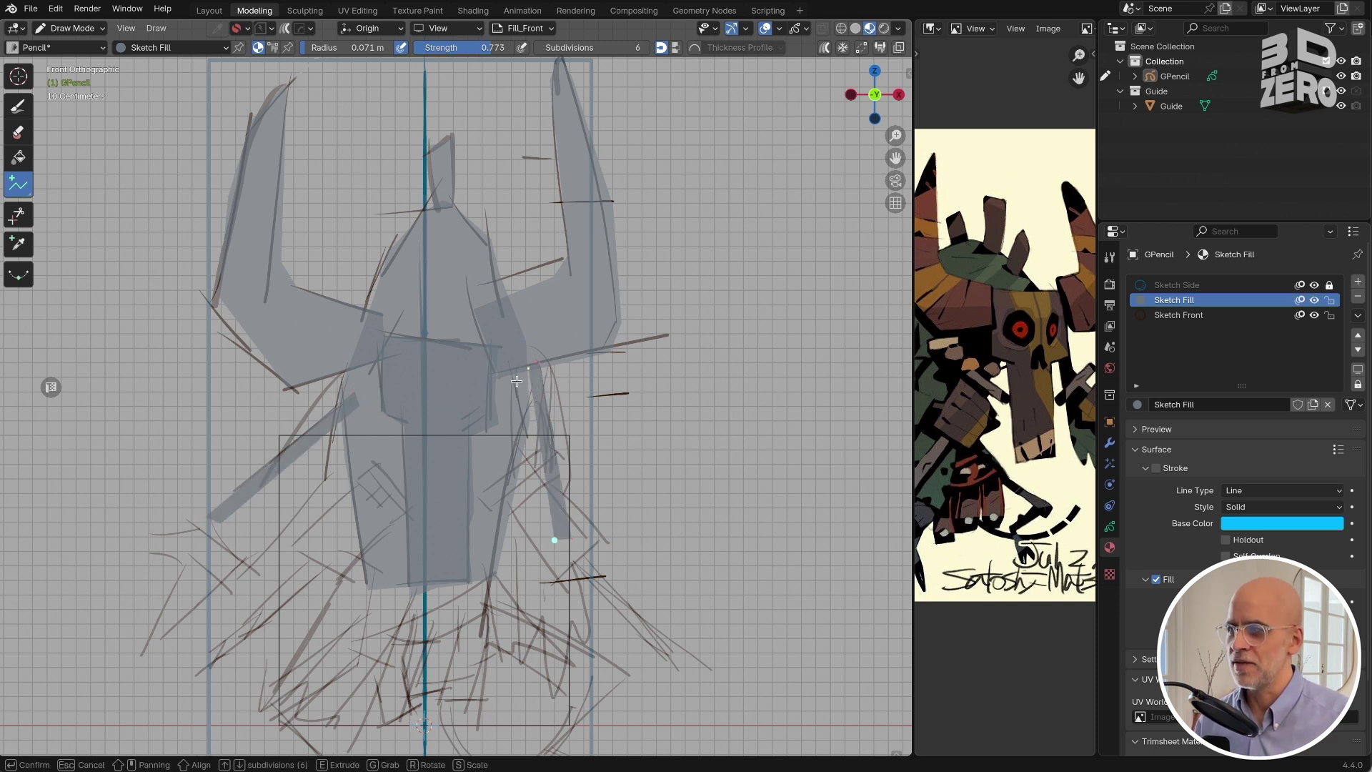
{"action": "key", "text": "Return"}
Draw a filled four-point polyline for the short slanted bar crossing the arm beside the snout
{"action": "left_click", "coordinate": [545, 447]}
{"action": "left_click", "coordinate": [472, 499]}
{"action": "left_click", "coordinate": [488, 507]}
{"action": "left_click", "coordinate": [555, 457]}
{"action": "key", "text": "Return"}
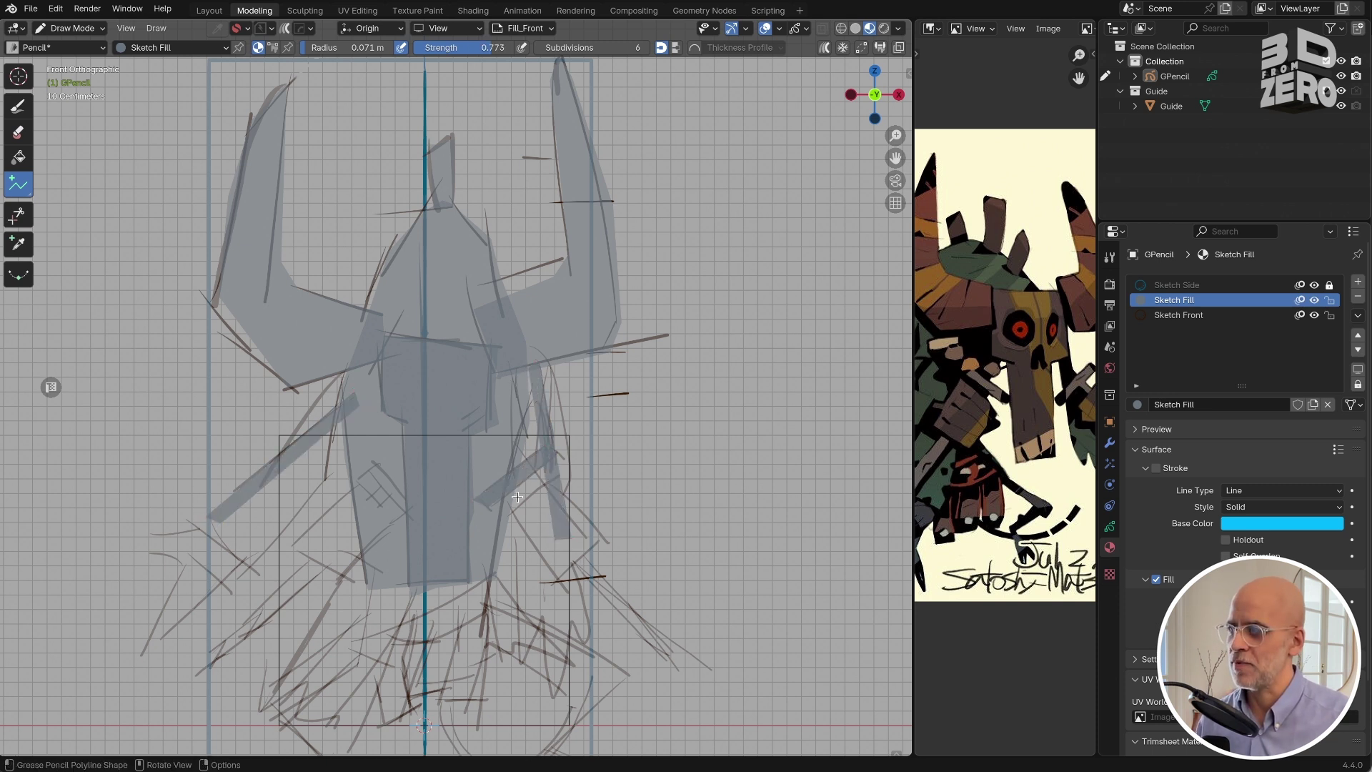
Fill the long blade running diagonally down and outward from the short slanted bar with a polyline shape
{"action": "left_click", "coordinate": [519, 492]}
{"action": "left_click", "coordinate": [673, 675]}
{"action": "left_click", "coordinate": [670, 651]}
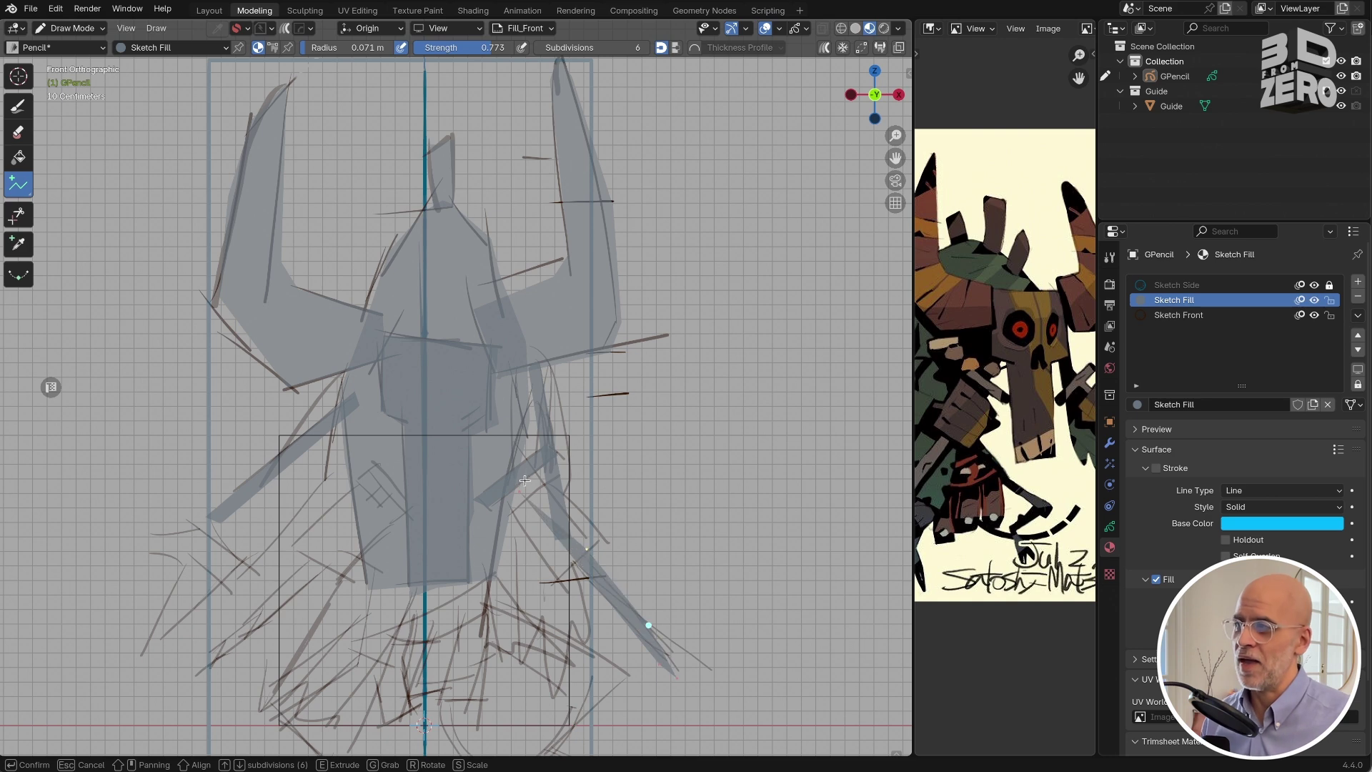
{"action": "left_click", "coordinate": [525, 468]}
{"action": "key", "text": "Return"}
{"action": "left_click", "coordinate": [381, 498]}
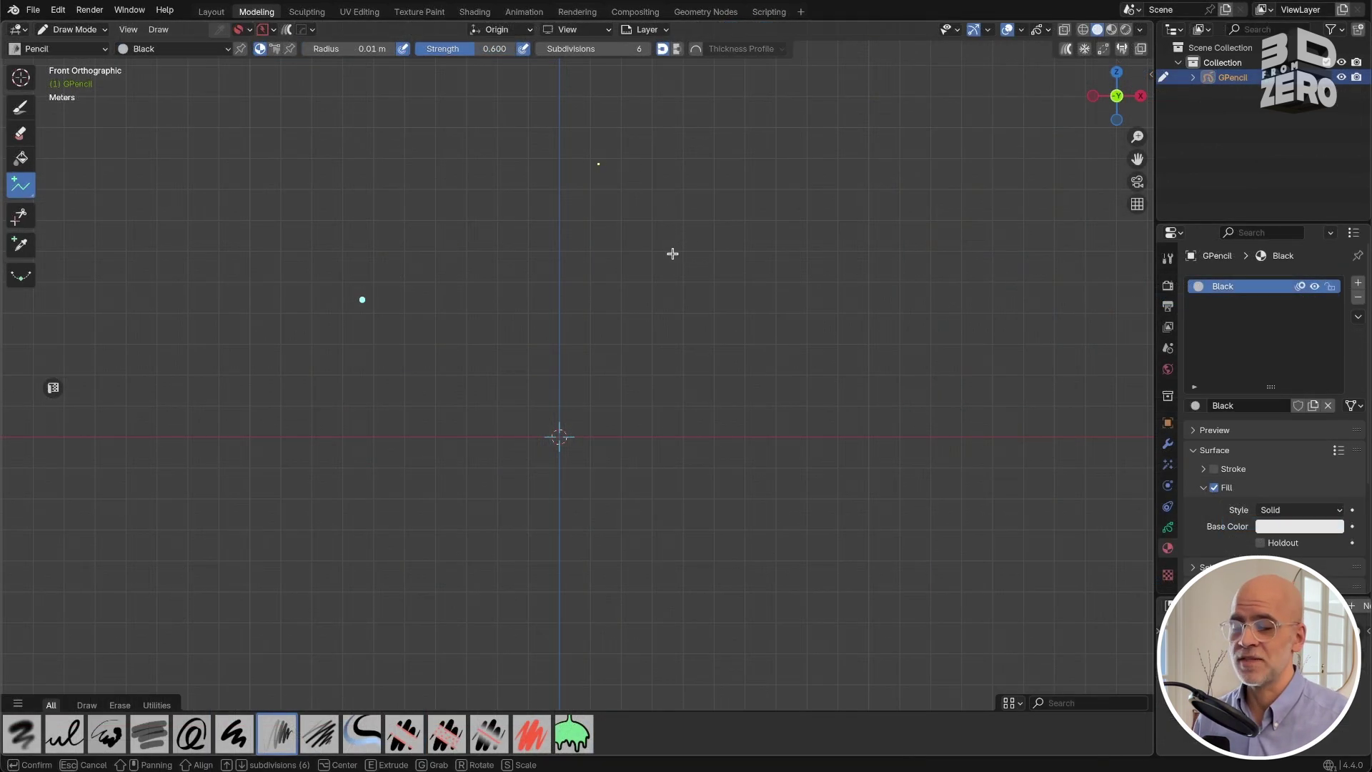
Draw one filled polyline silhouette of jagged mountain peaks with a flat base along the ground axis
{"action": "left_click", "coordinate": [681, 255]}
{"action": "left_click", "coordinate": [738, 216]}
{"action": "left_click", "coordinate": [791, 247]}
{"action": "left_click", "coordinate": [867, 210]}
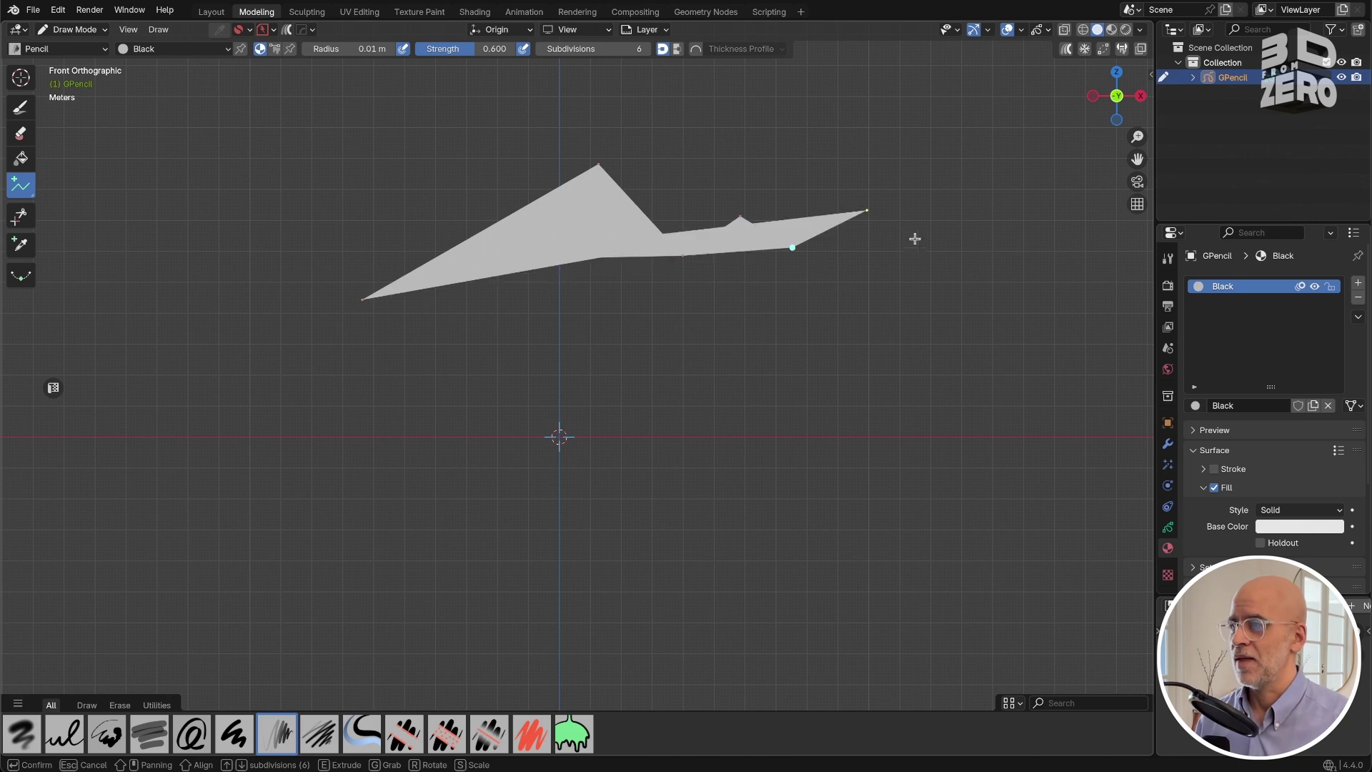
{"action": "left_click", "coordinate": [928, 384]}
{"action": "left_click", "coordinate": [971, 170]}
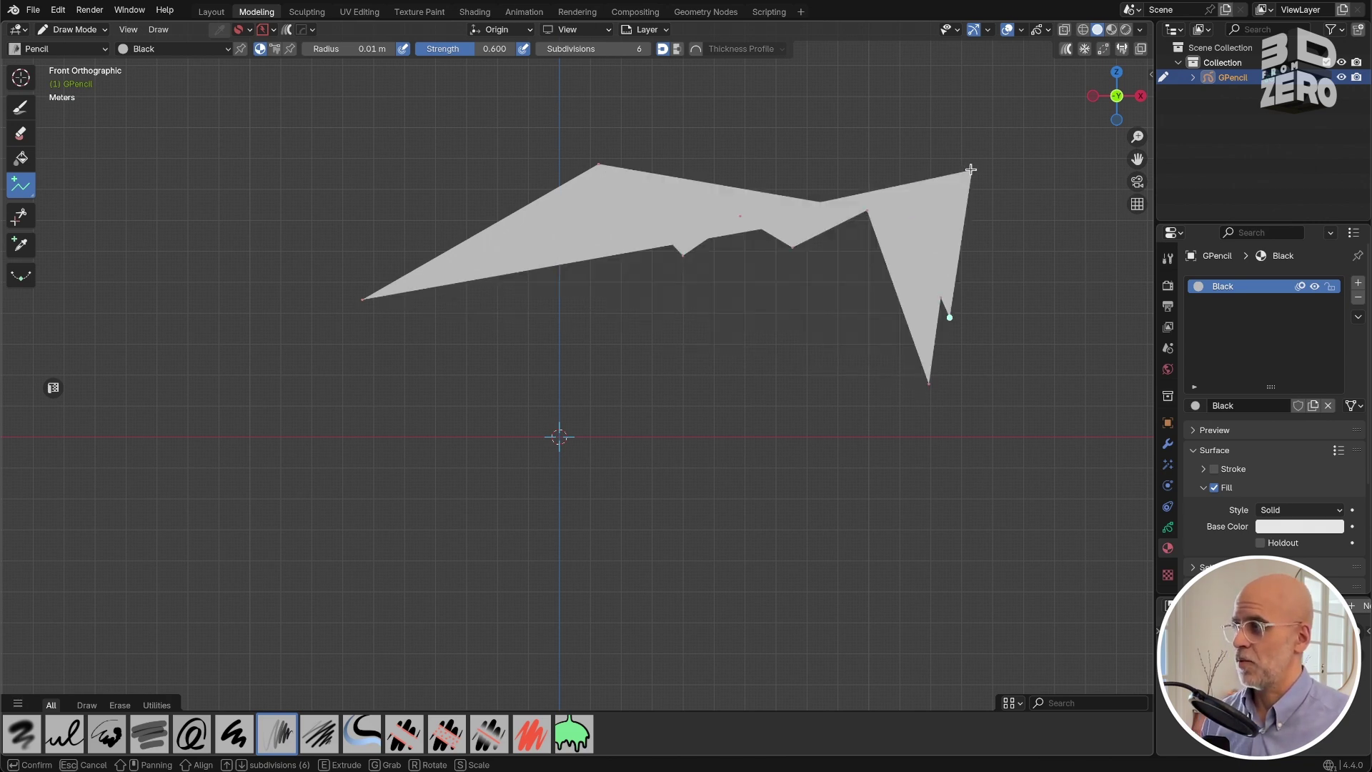
{"action": "left_click", "coordinate": [983, 218]}
{"action": "left_click", "coordinate": [993, 156]}
{"action": "left_click", "coordinate": [1089, 436]}
{"action": "left_click", "coordinate": [253, 437]}
{"action": "left_click", "coordinate": [338, 350]}
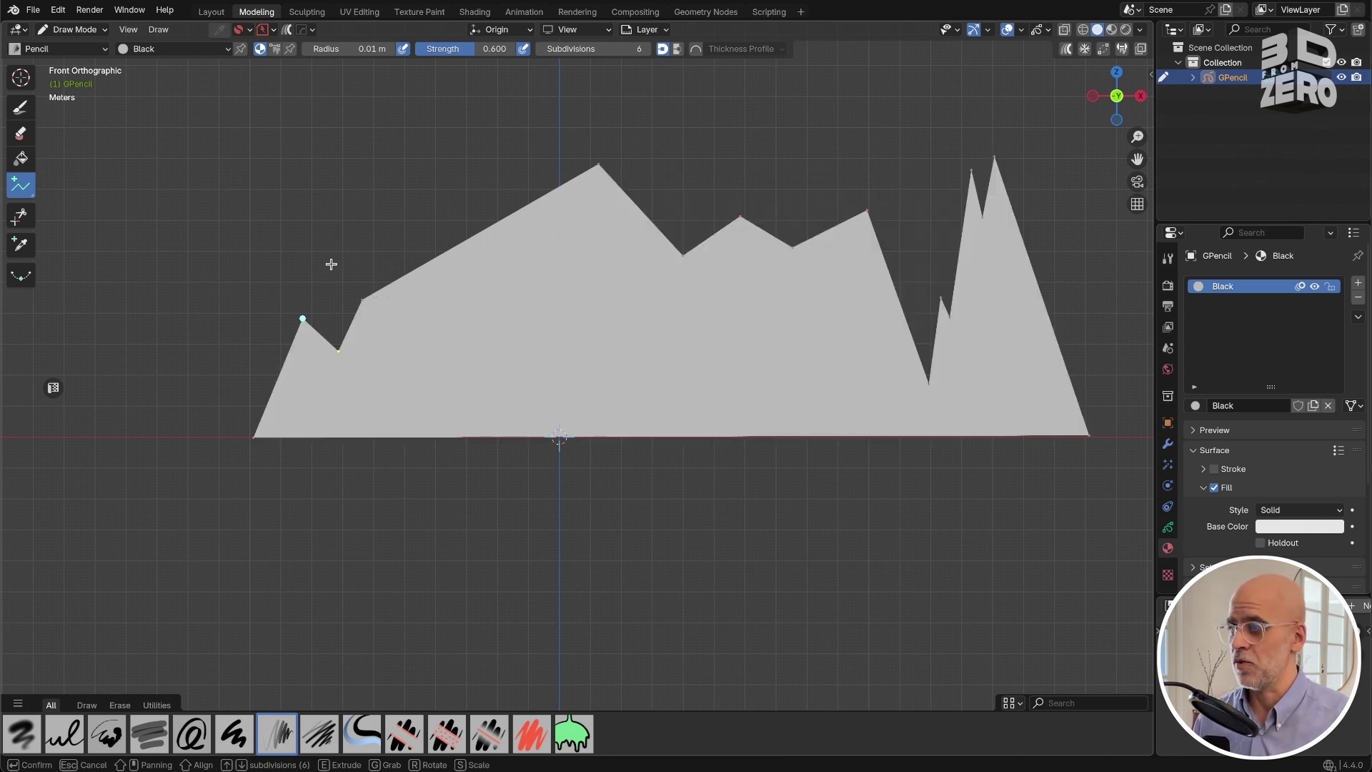
{"action": "mouse_move", "coordinate": [330, 265]}
{"action": "middle_mouse_down"}
{"action": "mouse_move", "coordinate": [692, 376]}
{"action": "mouse_move", "coordinate": [550, 374]}
{"action": "mouse_move", "coordinate": [604, 445]}
{"action": "middle_mouse_up"}
{"action": "key", "text": "Return"}
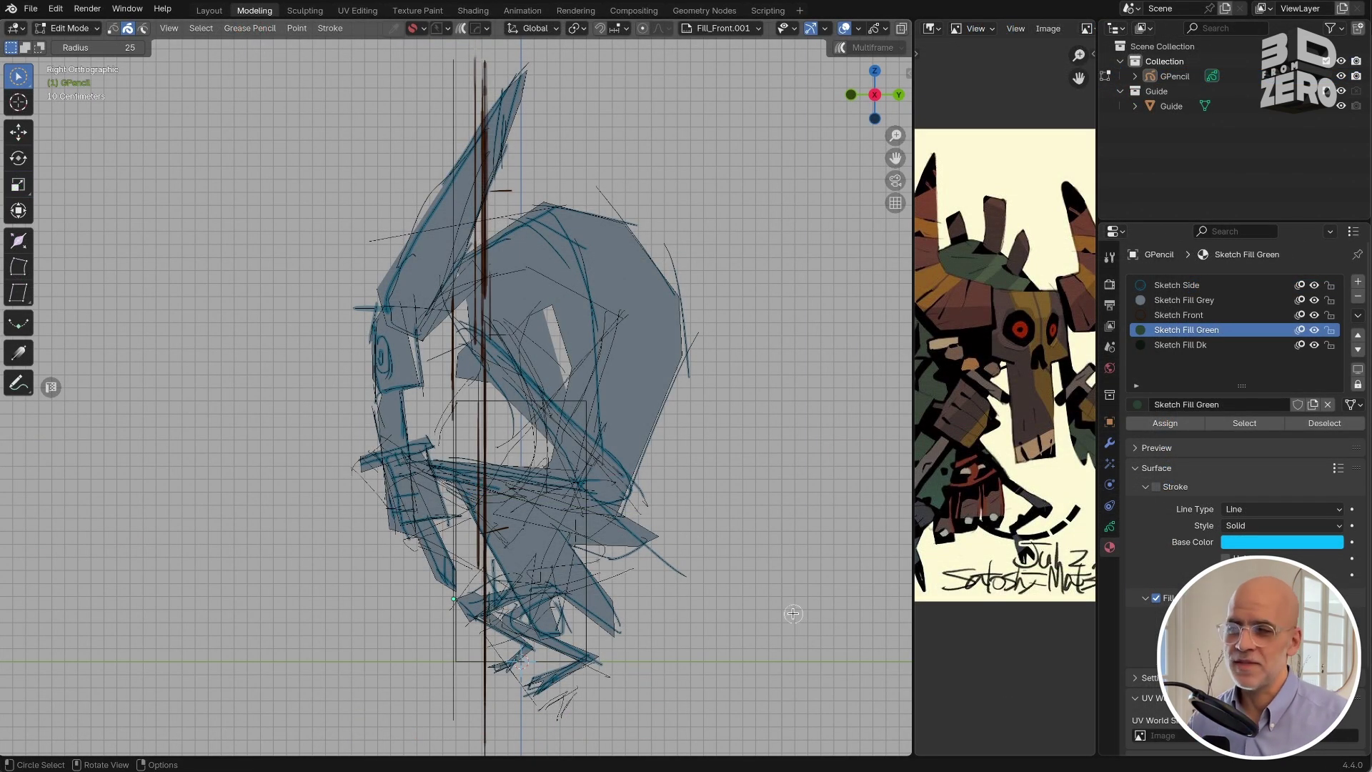
Compare the character's filled sketch from the front and right orthographic views
{"action": "key", "text": "KP_1"}
{"action": "key", "text": "KP_3"}
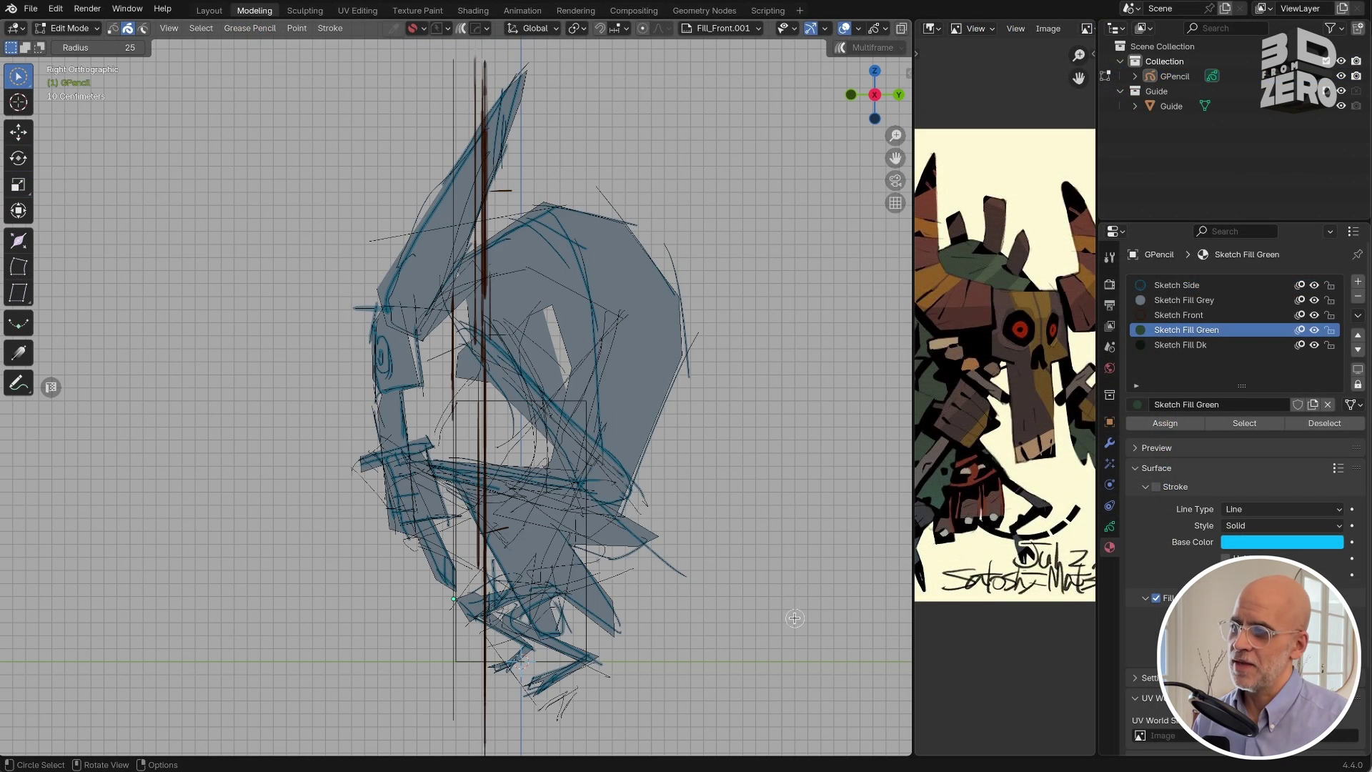
{"action": "key", "text": "KP_1"}
{"action": "key", "text": "KP_3"}
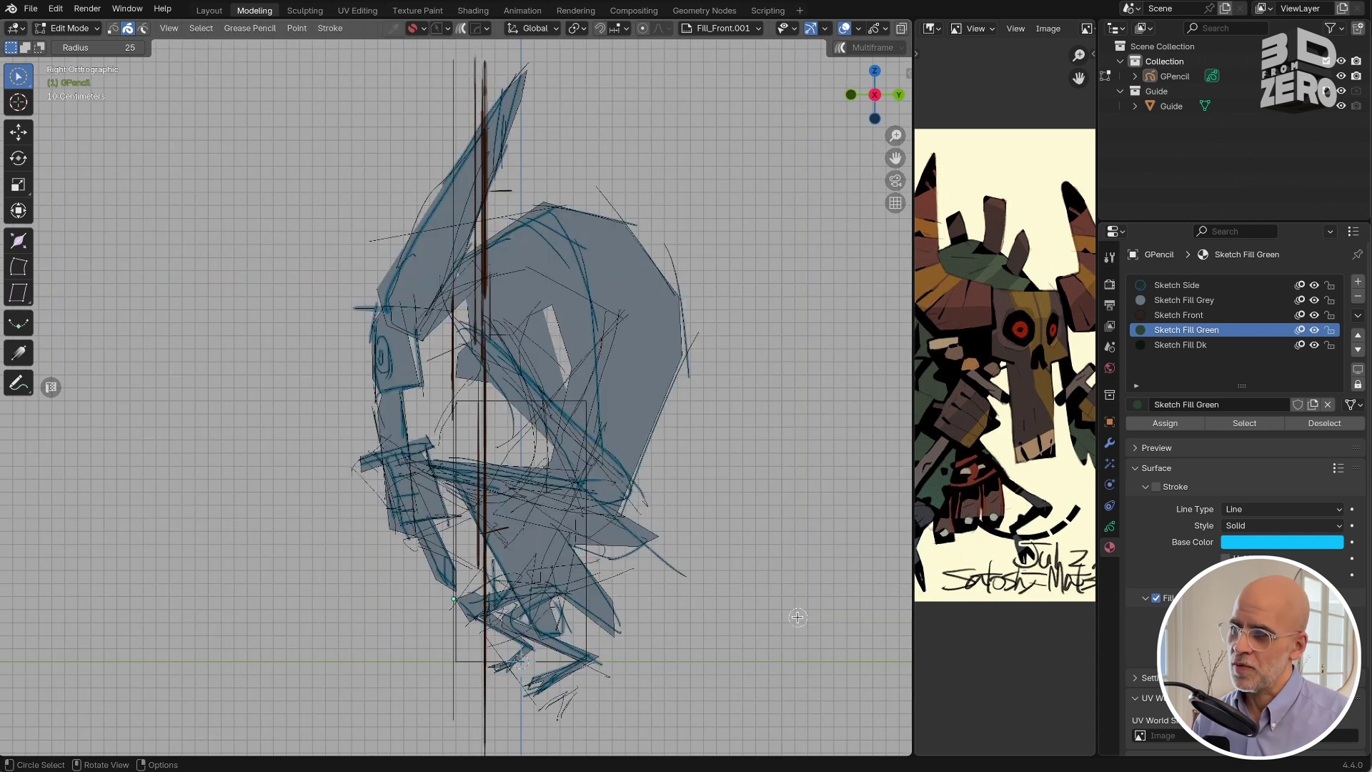
{"action": "key", "text": "KP_1"}
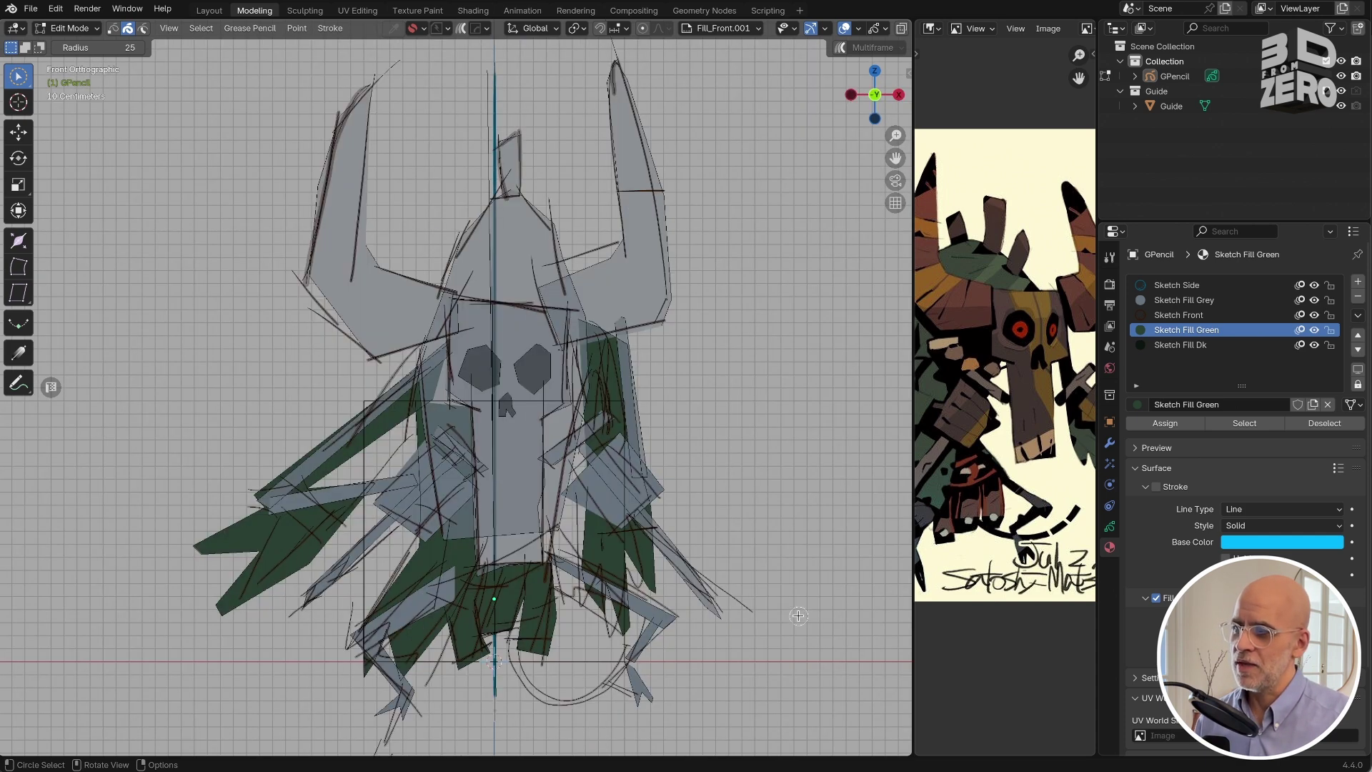
{"action": "key", "text": "KP_3"}
{"action": "key", "text": "KP_1"}
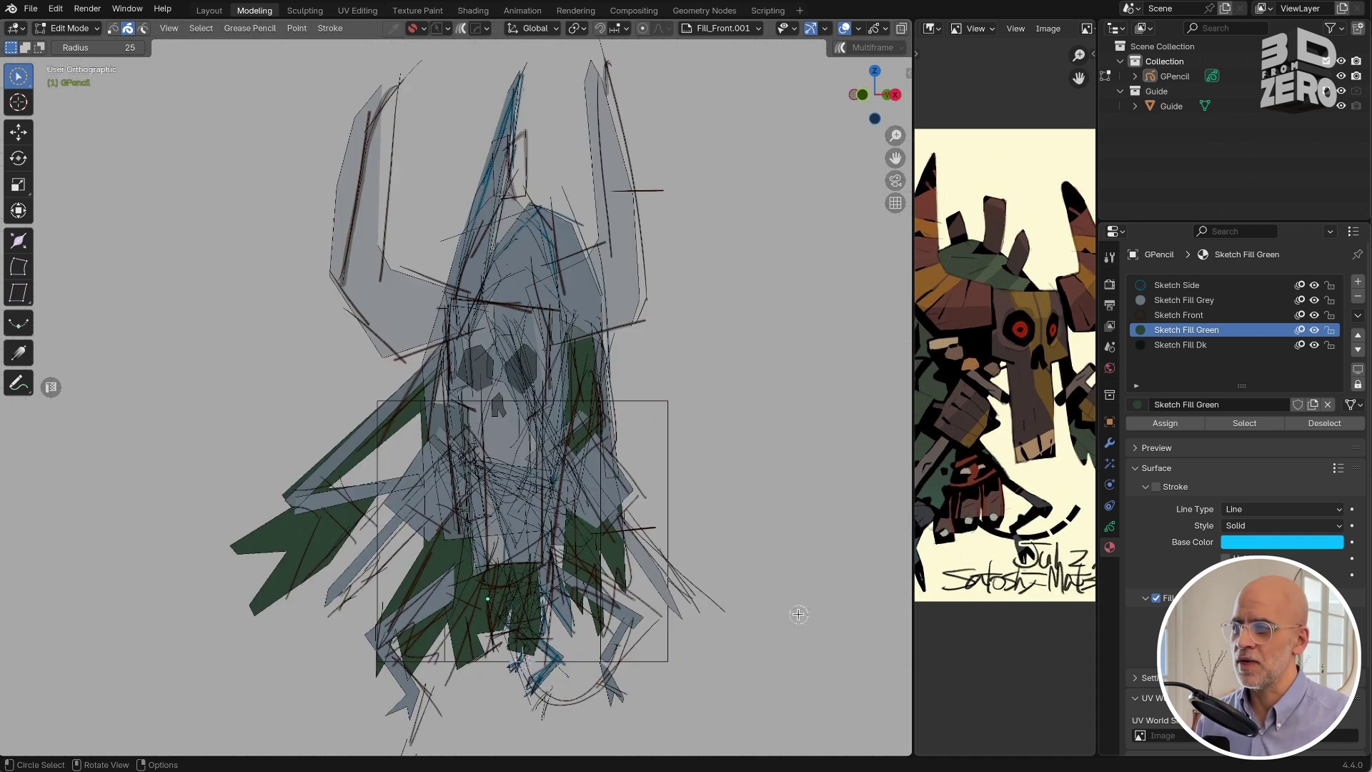
{"action": "key", "text": "KP_3"}
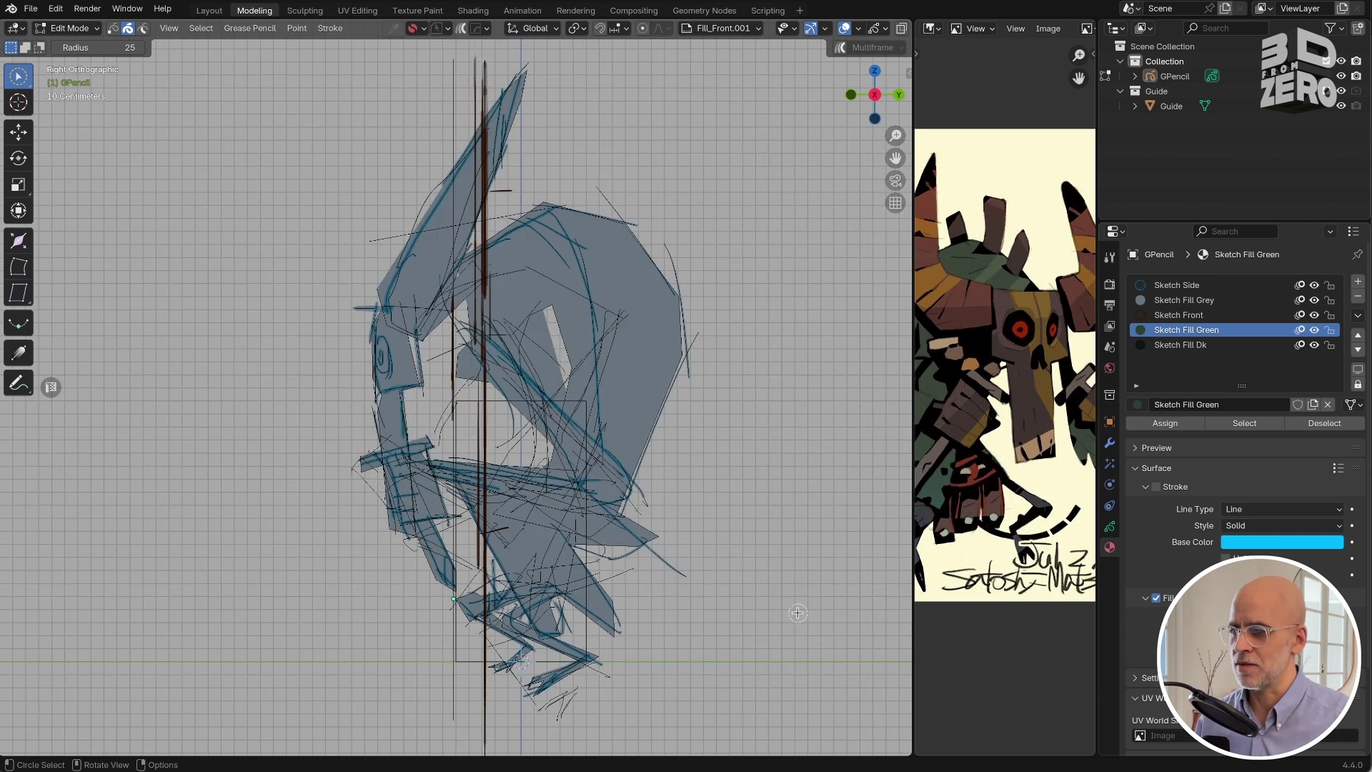
{"action": "key", "text": "KP_1"}
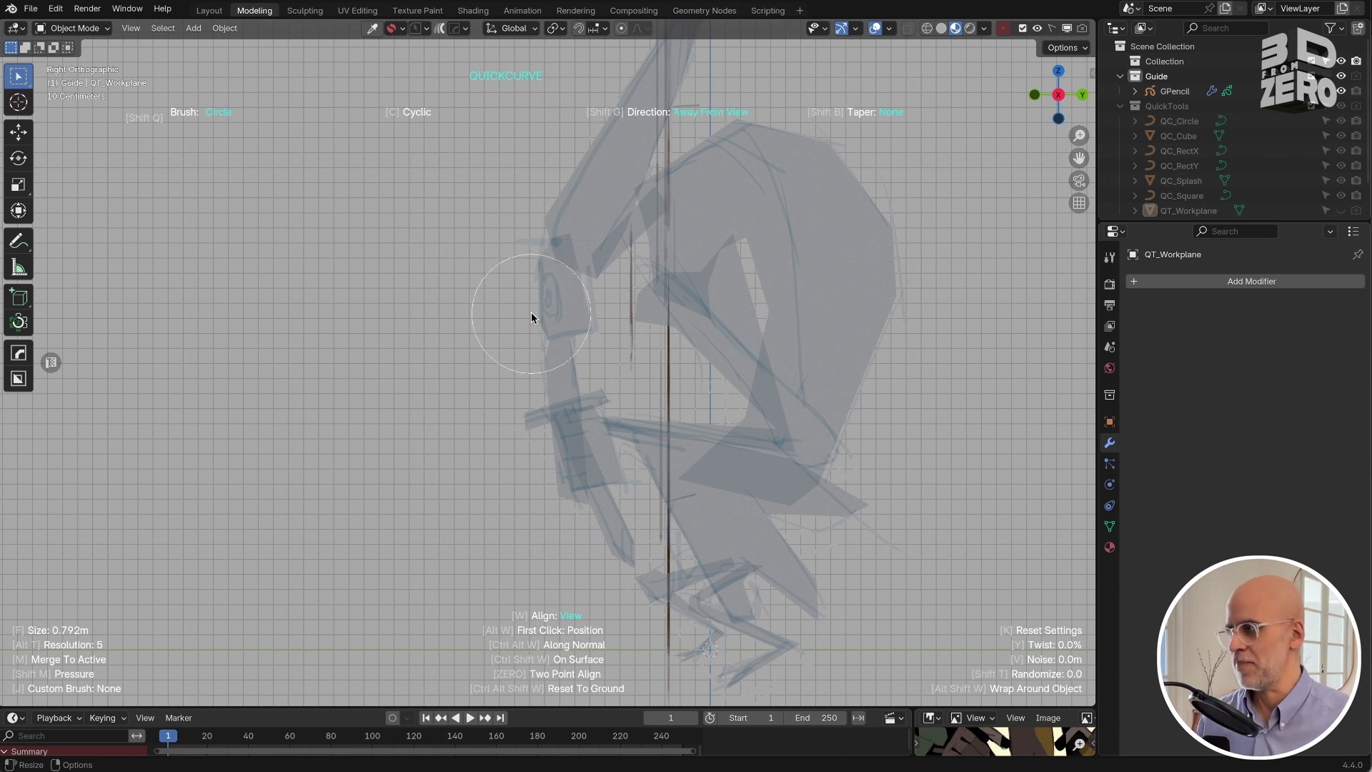
Draw a QuickCurve tube along the hunched body in the side view, using a circle brush and neutral direction
{"action": "key", "text": "shift+g"}
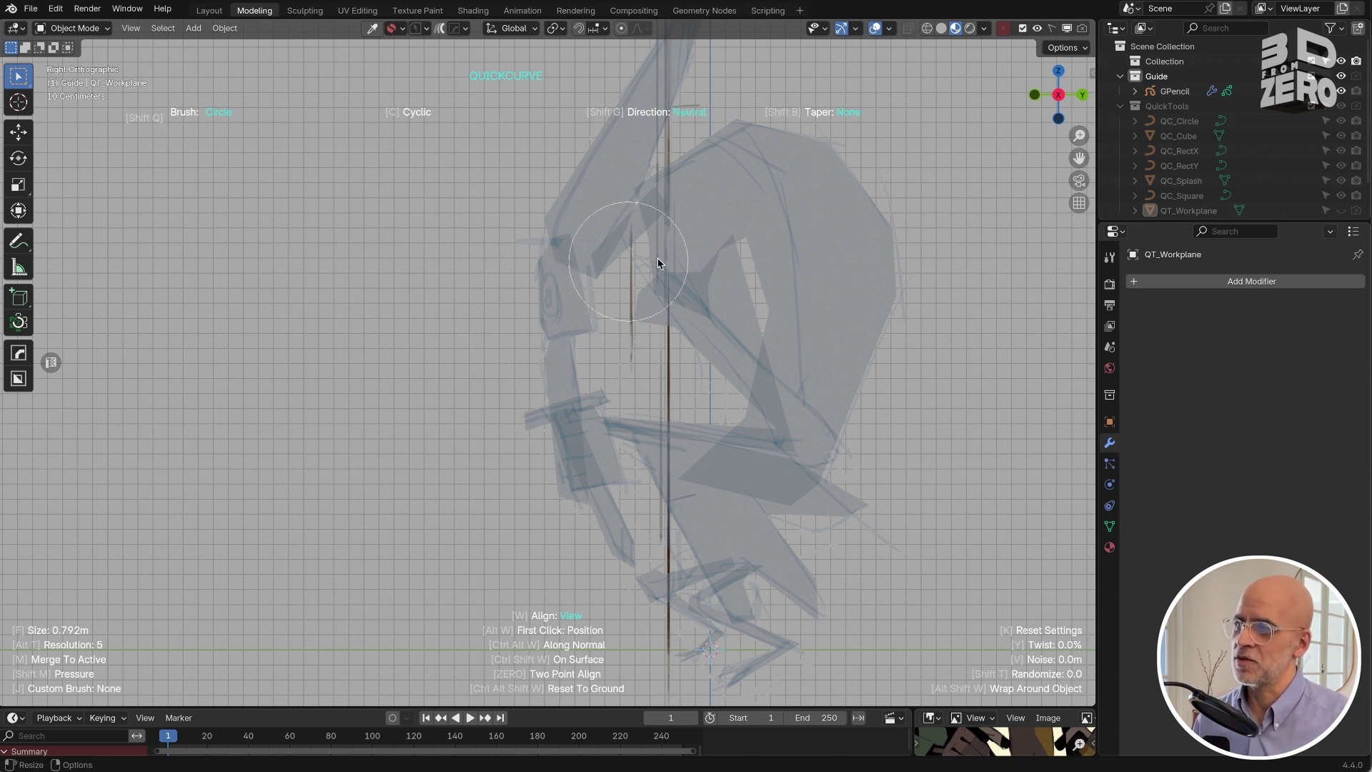
{"action": "mouse_move", "coordinate": [628, 285]}
{"action": "left_mouse_down"}
{"action": "mouse_move", "coordinate": [778, 144]}
{"action": "mouse_move", "coordinate": [882, 246]}
{"action": "mouse_move", "coordinate": [795, 466]}
{"action": "mouse_move", "coordinate": [741, 521]}
{"action": "mouse_move", "coordinate": [697, 534]}
{"action": "left_mouse_up"}
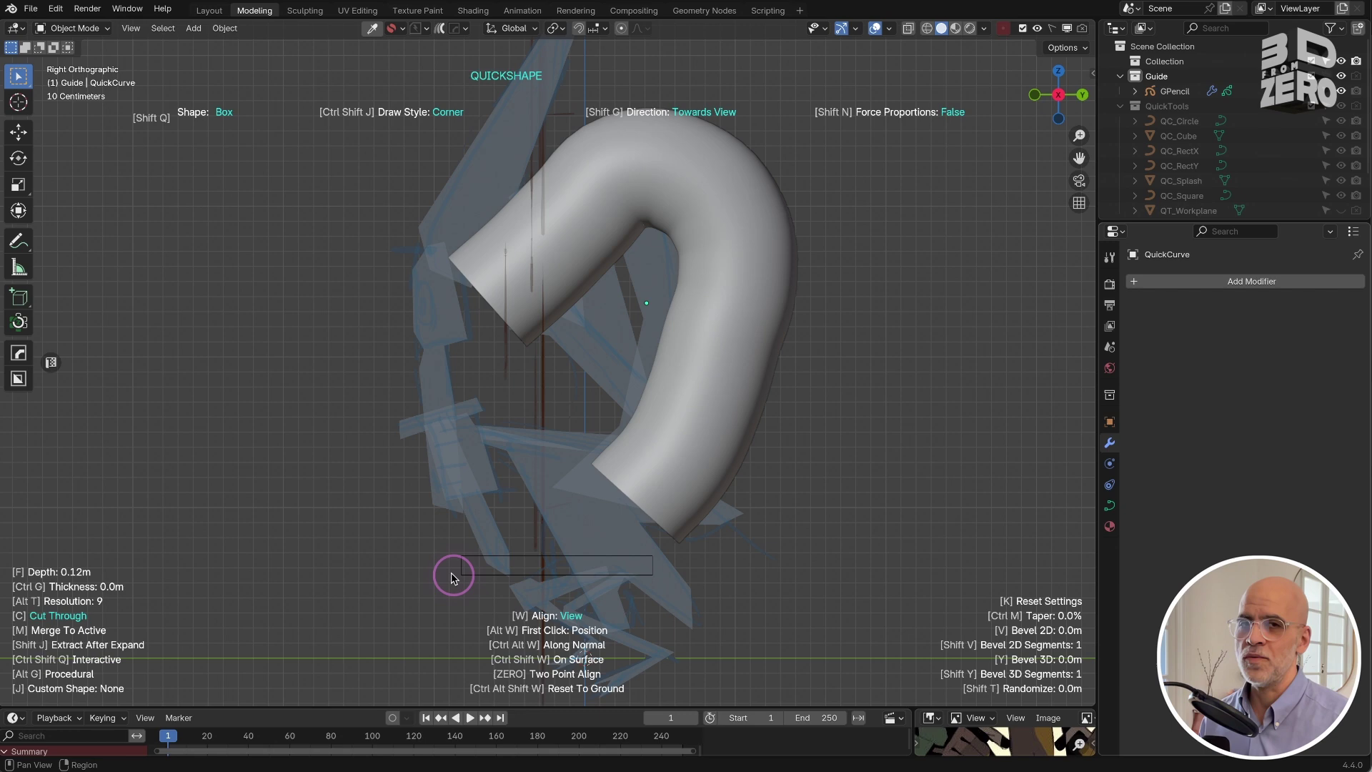
Draw a thin QuickShape box along the thigh in the side view and rotate it to match the front-view sketch
{"action": "left_click_drag", "start_coordinate": [451, 573], "coordinate": [650, 541]}
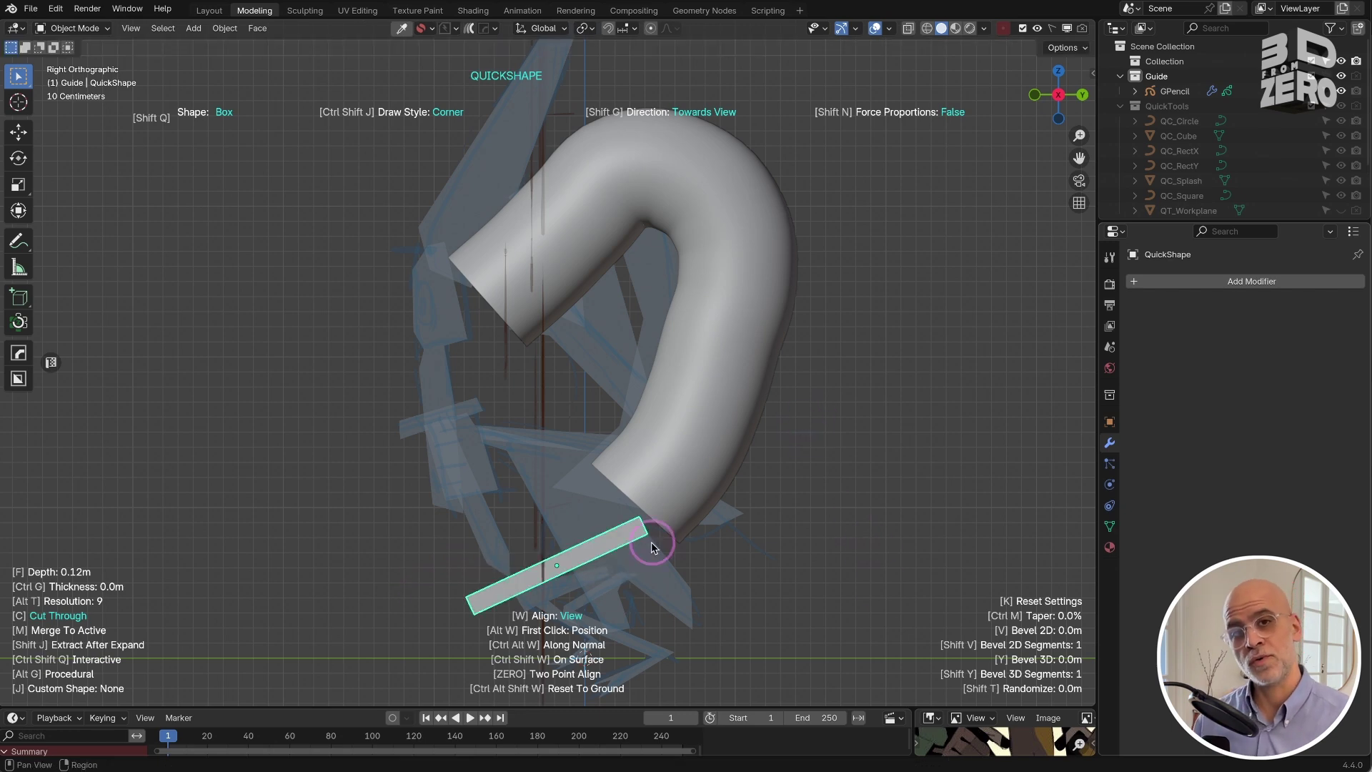
{"action": "key", "text": "KP_1"}
{"action": "key", "text": "r"}
{"action": "key", "text": "x"}
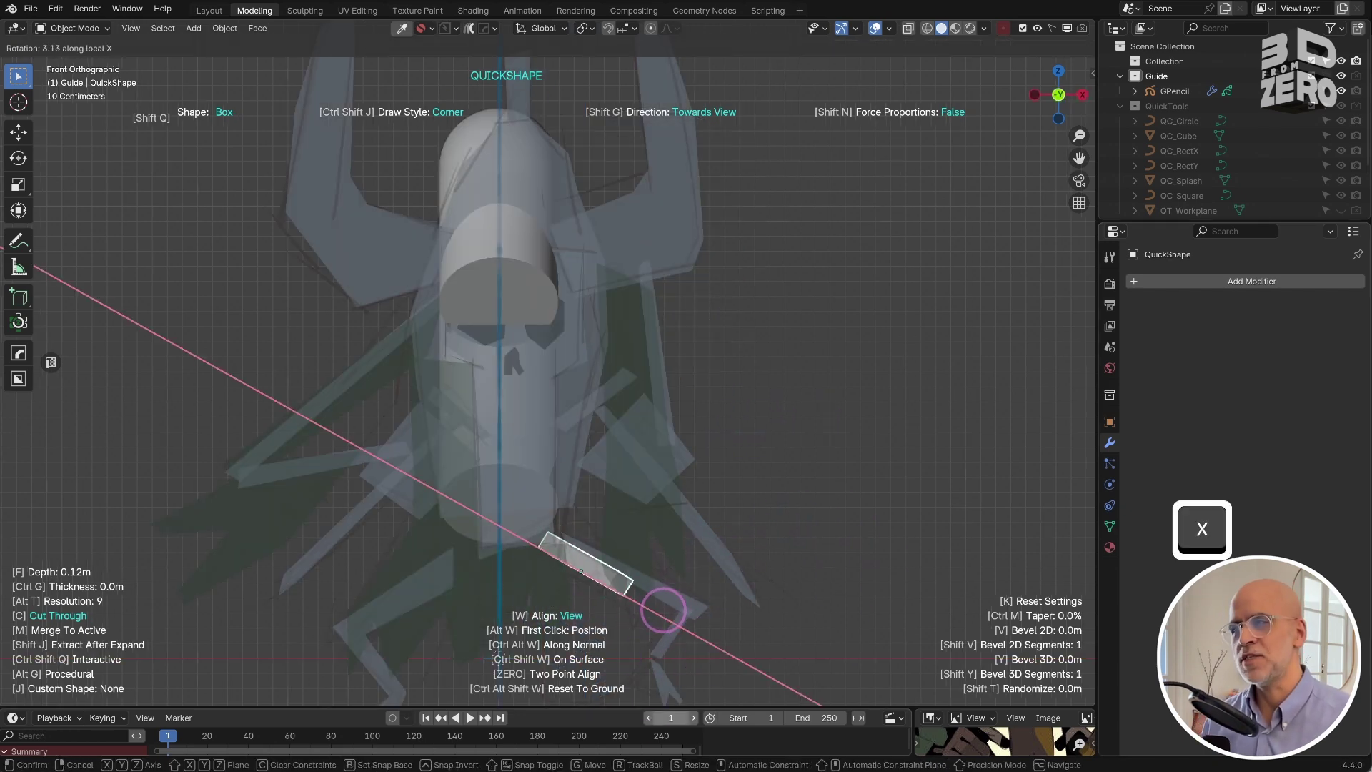
{"action": "key", "text": "z"}
{"action": "key", "text": "Return"}
{"action": "middle_click_drag", "start_coordinate": [698, 620], "coordinate": [634, 482], "text": "shift"}
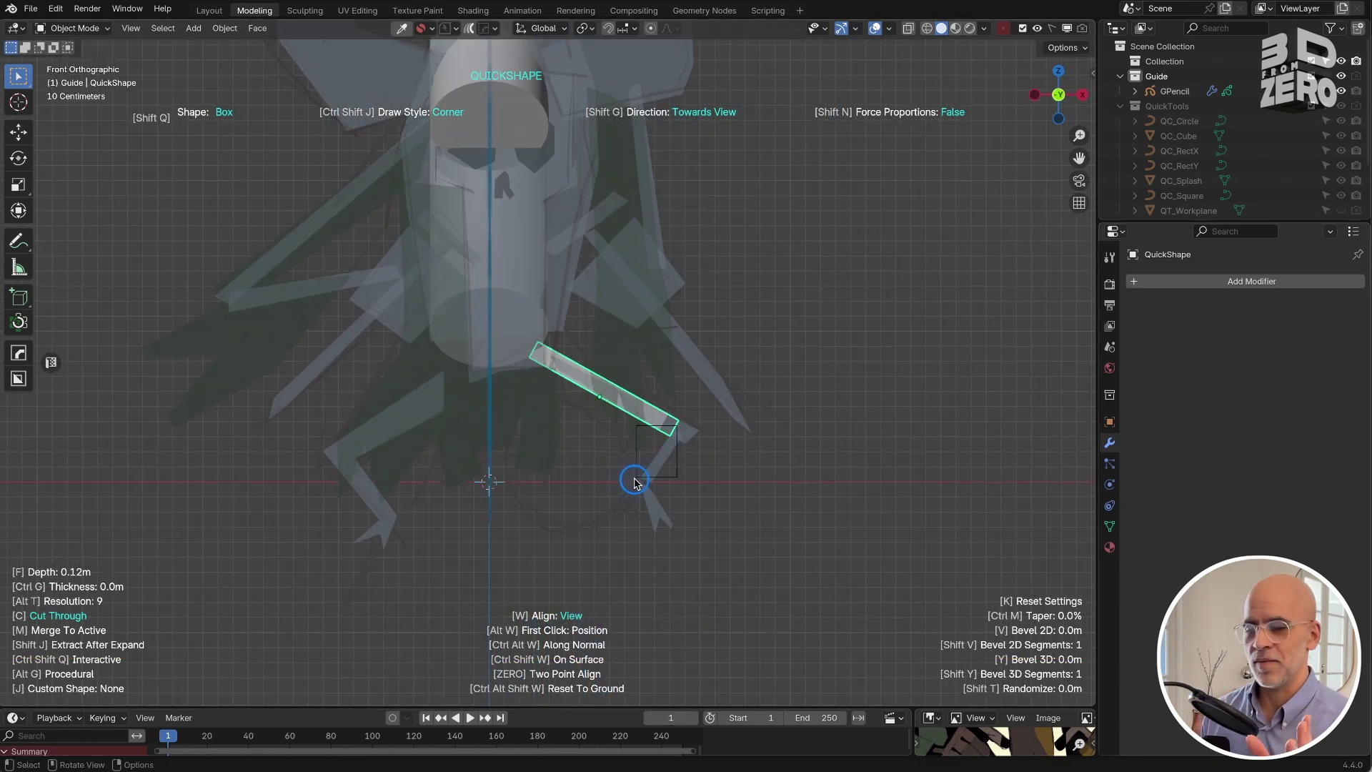
Draw a short QuickCurve tube along the lower leg in the side view, using a 0.102 m circle brush and first-click Position alignment
{"action": "middle_click_drag", "start_coordinate": [765, 484], "coordinate": [554, 439]}
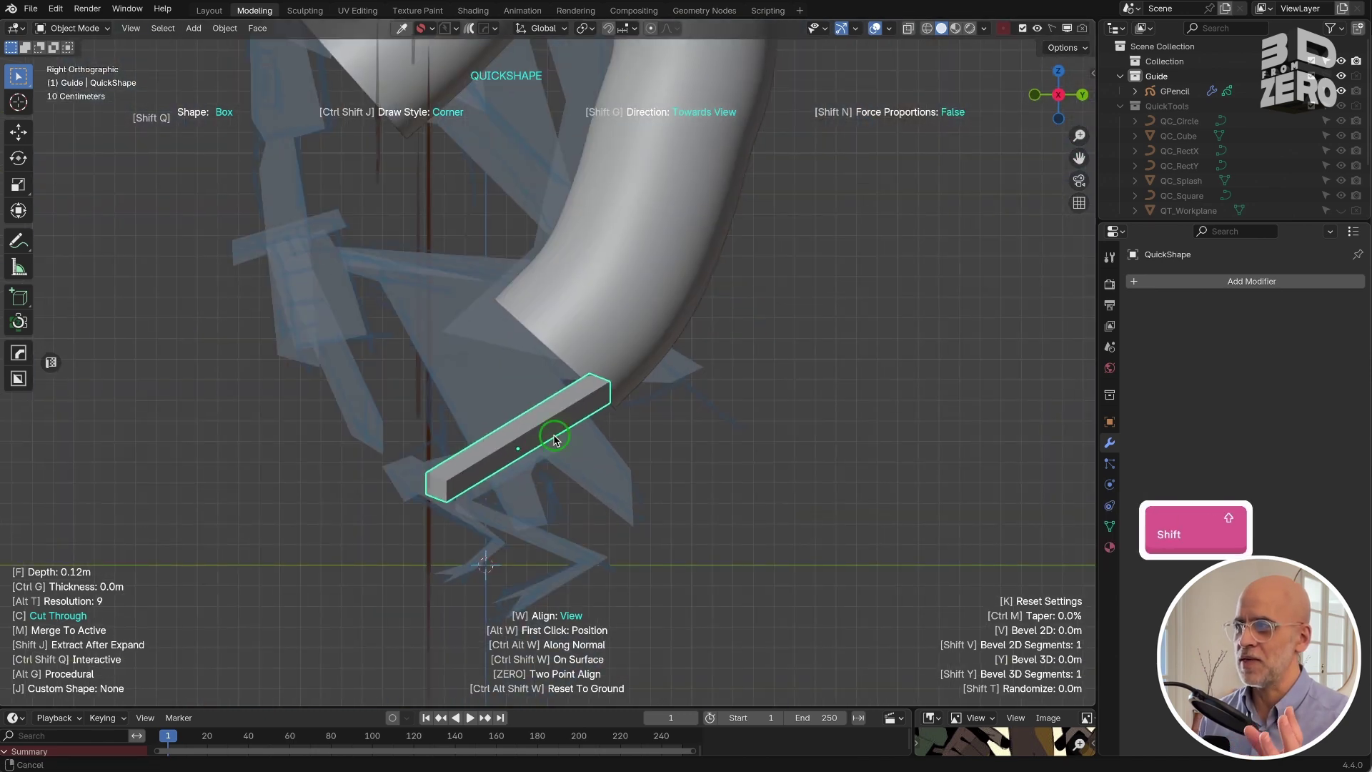
{"action": "scroll", "coordinate": [554, 438], "scroll_direction": "down", "scroll_amount": 2}
{"action": "key", "text": "shift+q"}
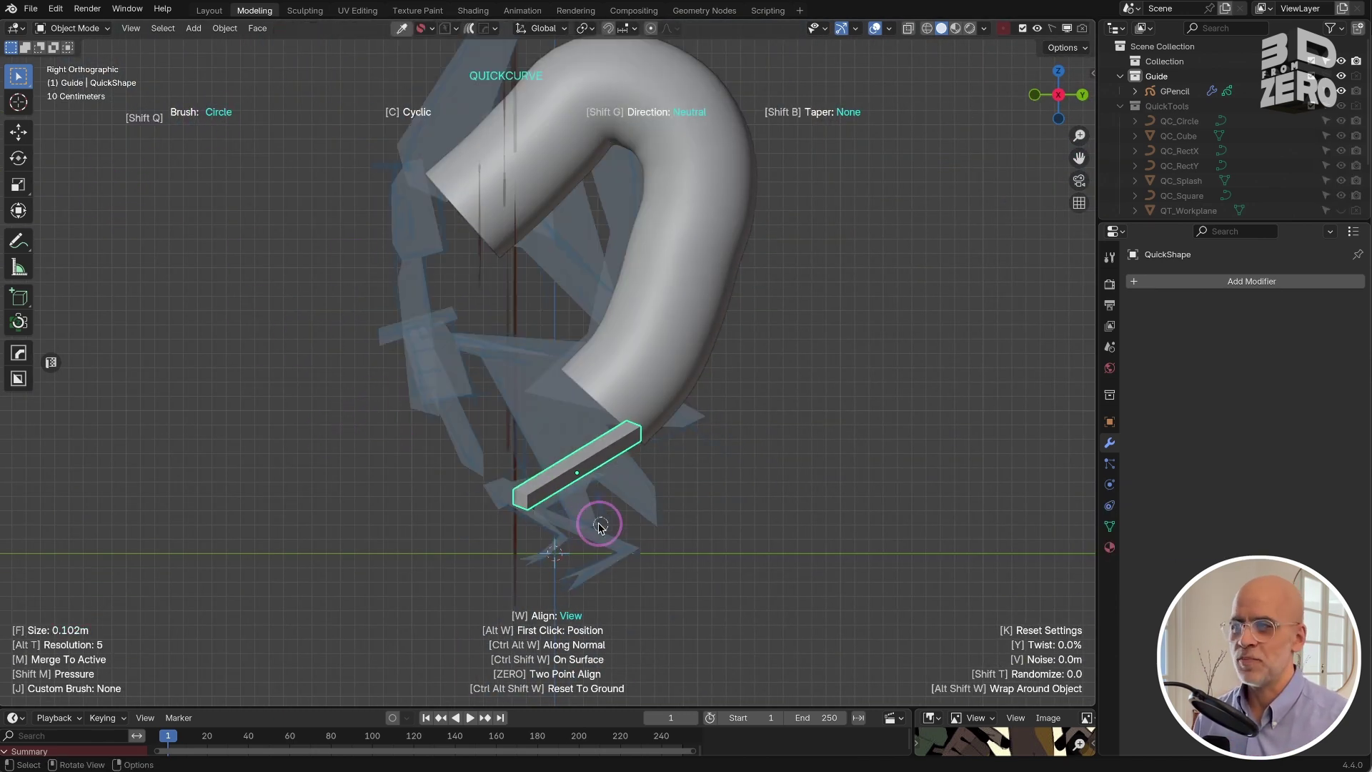
{"action": "key", "text": "KP_6"}
{"action": "key", "text": "KP_6"}
{"action": "key", "text": "w"}
{"action": "left_click_drag", "start_coordinate": [541, 500], "coordinate": [628, 560]}
{"action": "key", "text": "KP_6"}
{"action": "key", "text": "KP_6"}
{"action": "key", "text": "KP_6"}
{"action": "key", "text": "KP_6"}
{"action": "key", "text": "KP_6"}
{"action": "key", "text": "KP_6"}
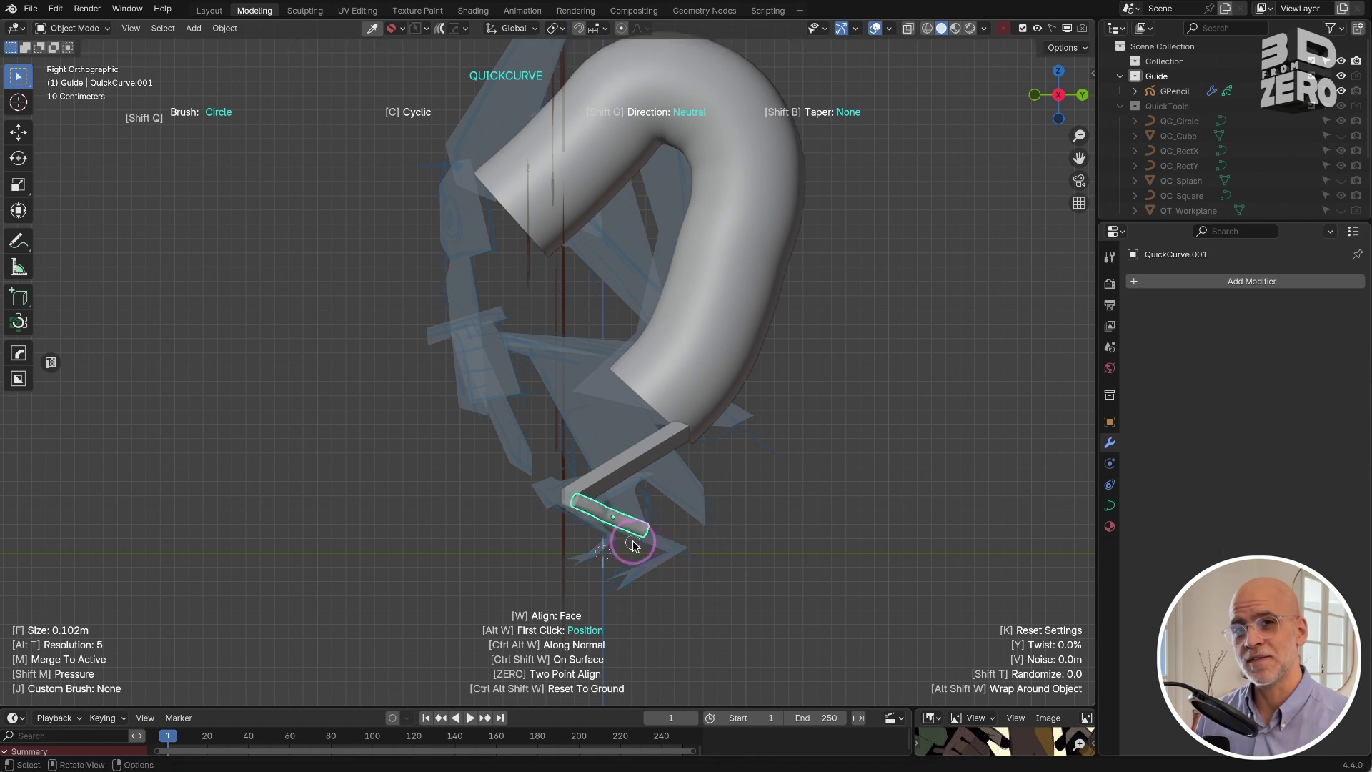
Add another short tube for the foot below the shin, rotating and moving it to match the sketch in front and side views
{"action": "key", "text": "shift+d"}
{"action": "key", "text": "KP_1"}
{"action": "key", "text": "r"}
{"action": "key", "text": "KP_3"}
{"action": "key", "text": "g"}
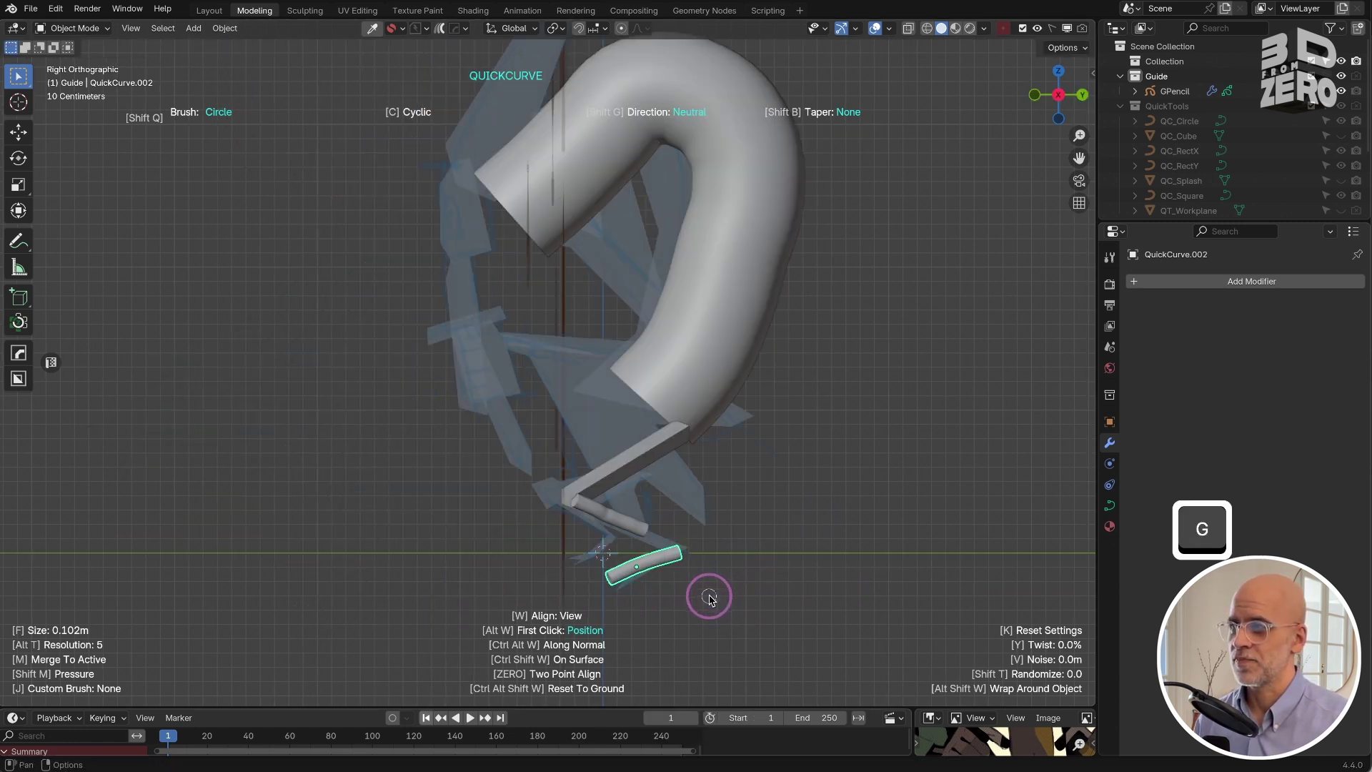
{"action": "key", "text": "KP_1"}
Draw a 0.332 m deep QuickShape ngon over the hand beside the face in the front view, directed towards the view
{"action": "key", "text": "q"}
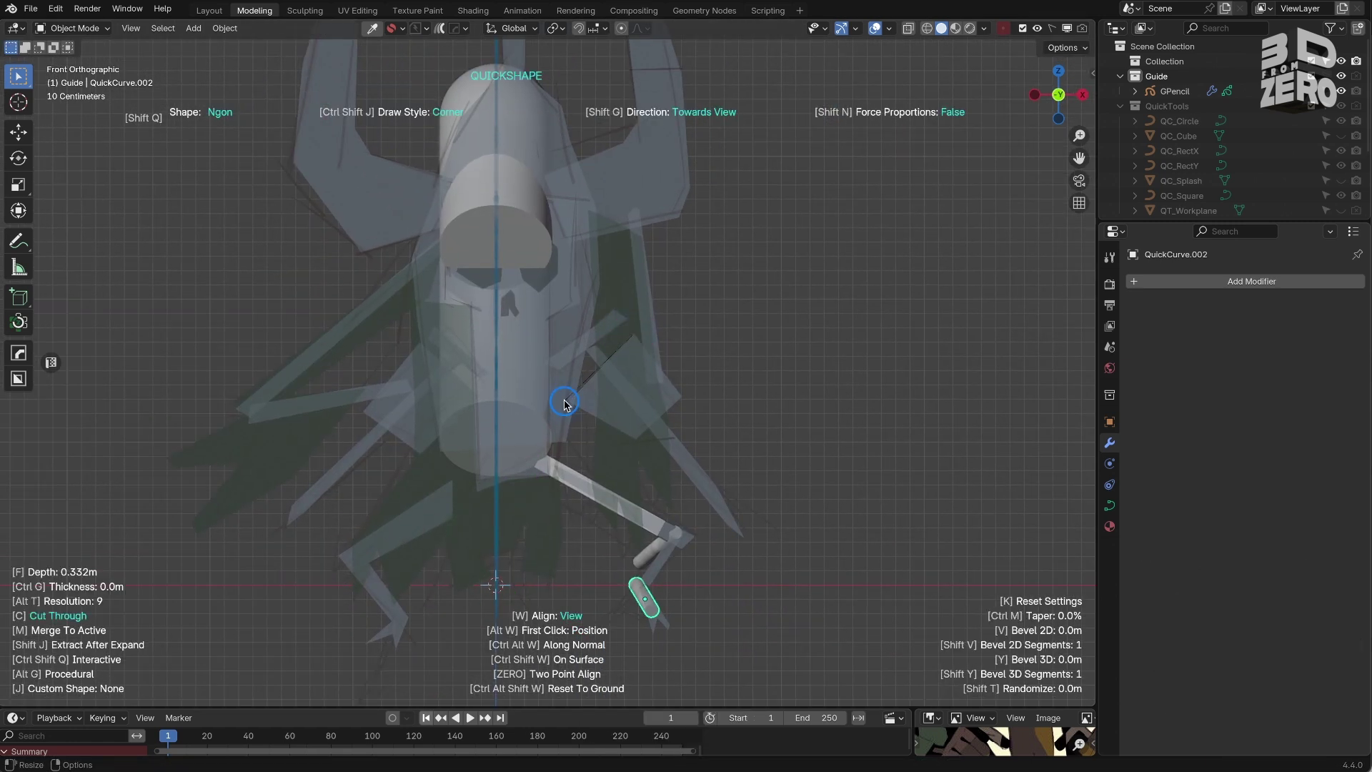
{"action": "left_click_drag", "start_coordinate": [564, 404], "coordinate": [680, 392]}
{"action": "middle_click_drag", "start_coordinate": [551, 429], "coordinate": [735, 407]}
{"action": "key", "text": "KP_1"}
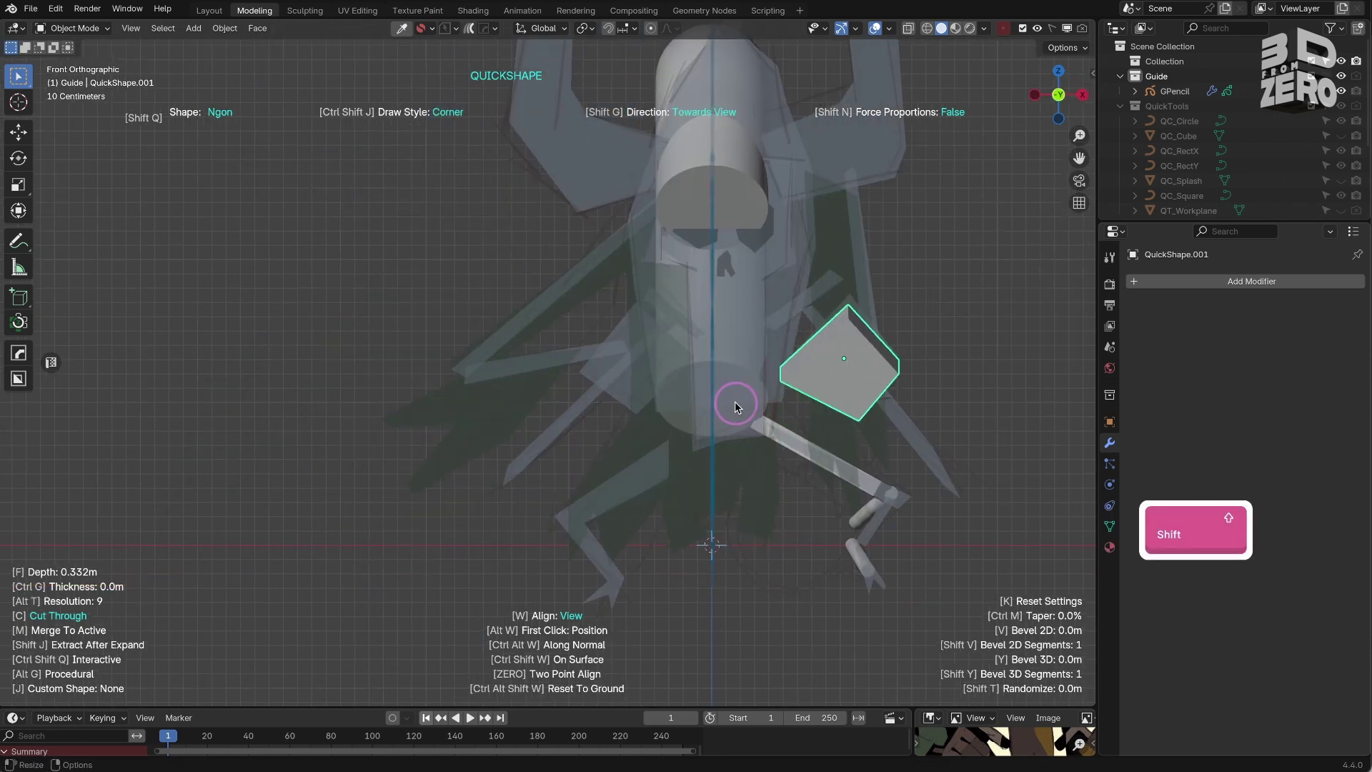
Duplicate the hand block to the opposite side of the face and scale it to about 0.86
{"action": "scroll", "coordinate": [701, 400], "scroll_direction": "up", "scroll_amount": 3}
{"action": "key", "text": "shift+d"}
{"action": "key", "text": "s"}
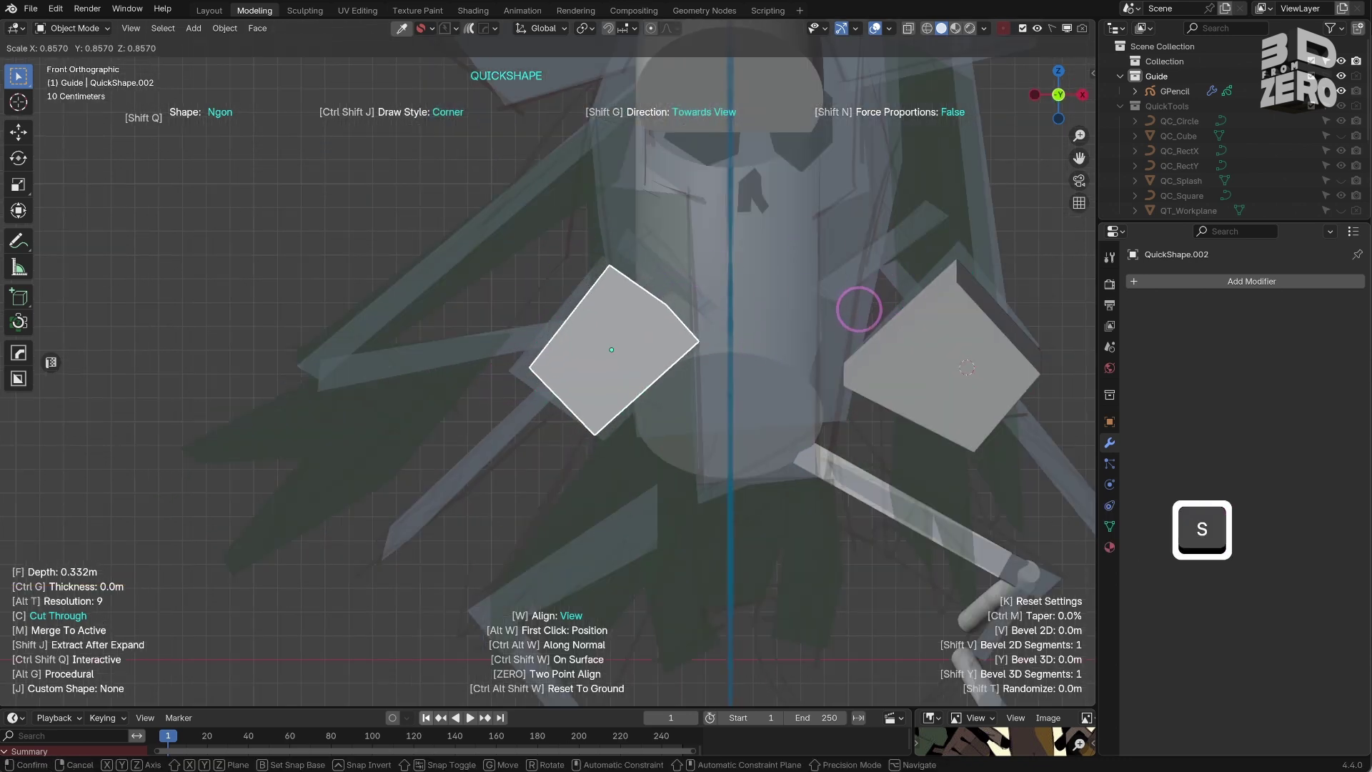
{"action": "left_click", "coordinate": [859, 309]}
{"action": "middle_click_drag", "start_coordinate": [655, 474], "coordinate": [882, 392]}
{"action": "key", "text": "KP_1"}
{"action": "middle_click_drag", "start_coordinate": [848, 441], "coordinate": [560, 388], "text": "shift"}
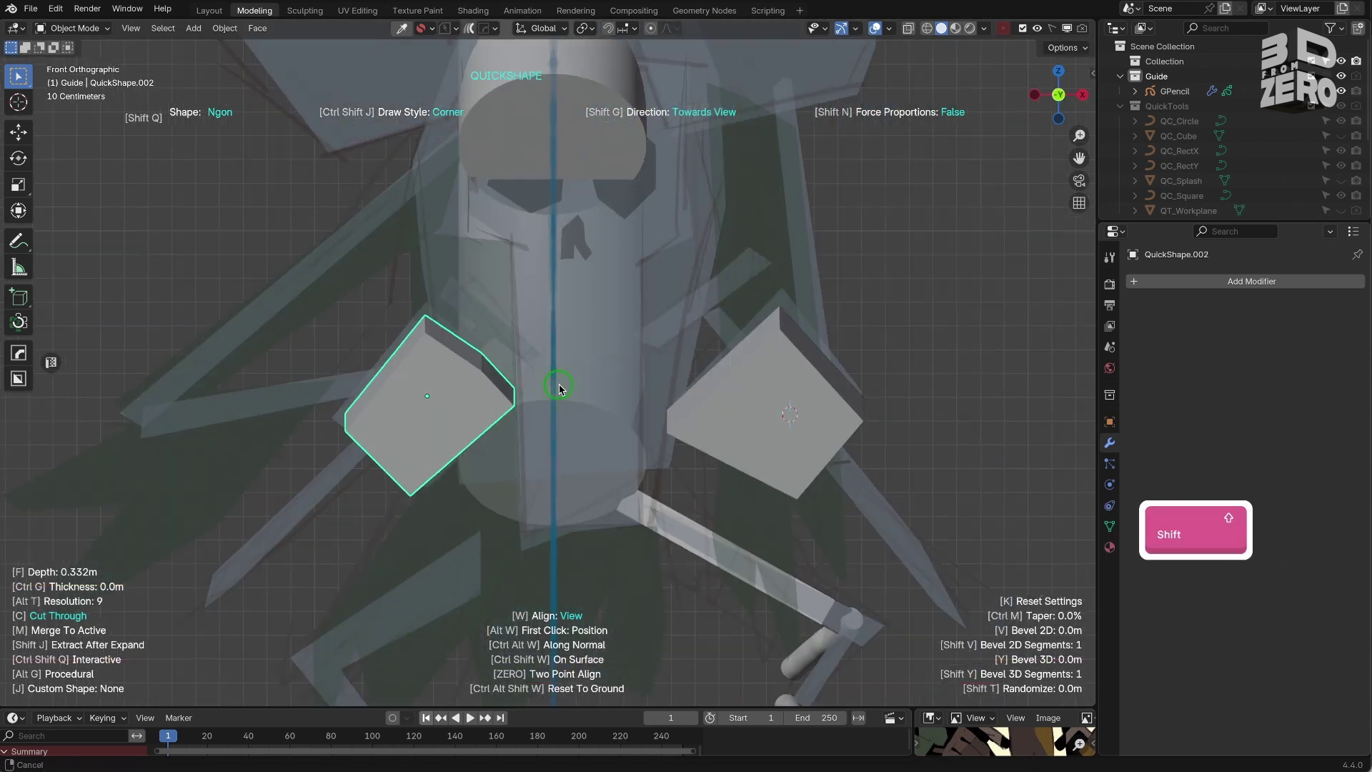
Outline one horn as a 0.366 m deep ngon in the front view and tilt it in the side view to follow the sketch
{"action": "scroll", "coordinate": [560, 388], "scroll_direction": "down", "scroll_amount": 3}
{"action": "left_click", "coordinate": [514, 341]}
{"action": "left_click", "coordinate": [551, 421]}
{"action": "left_click", "coordinate": [647, 387]}
{"action": "left_click", "coordinate": [663, 231]}
{"action": "left_click", "coordinate": [600, 111]}
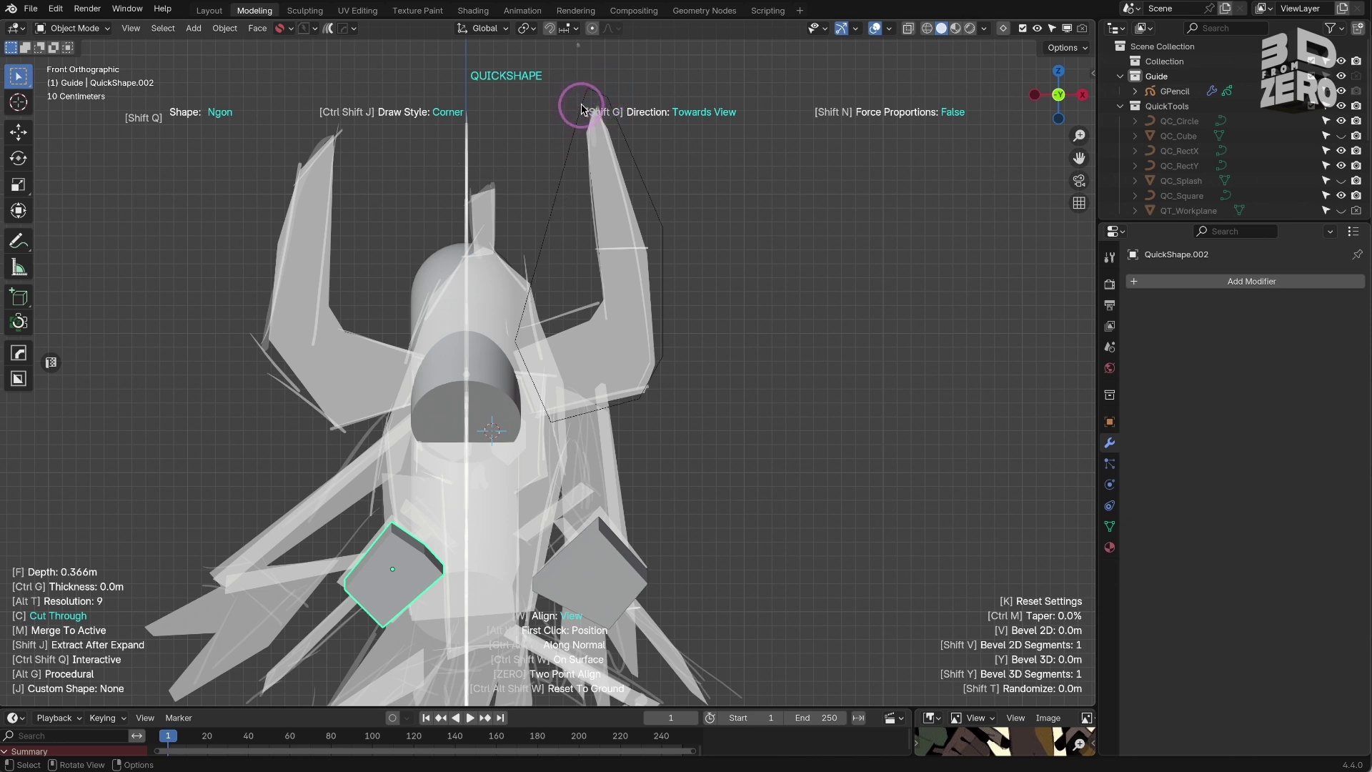
{"action": "left_click", "coordinate": [582, 103]}
{"action": "left_click", "coordinate": [604, 306]}
{"action": "middle_click_drag", "start_coordinate": [603, 306], "coordinate": [646, 300]}
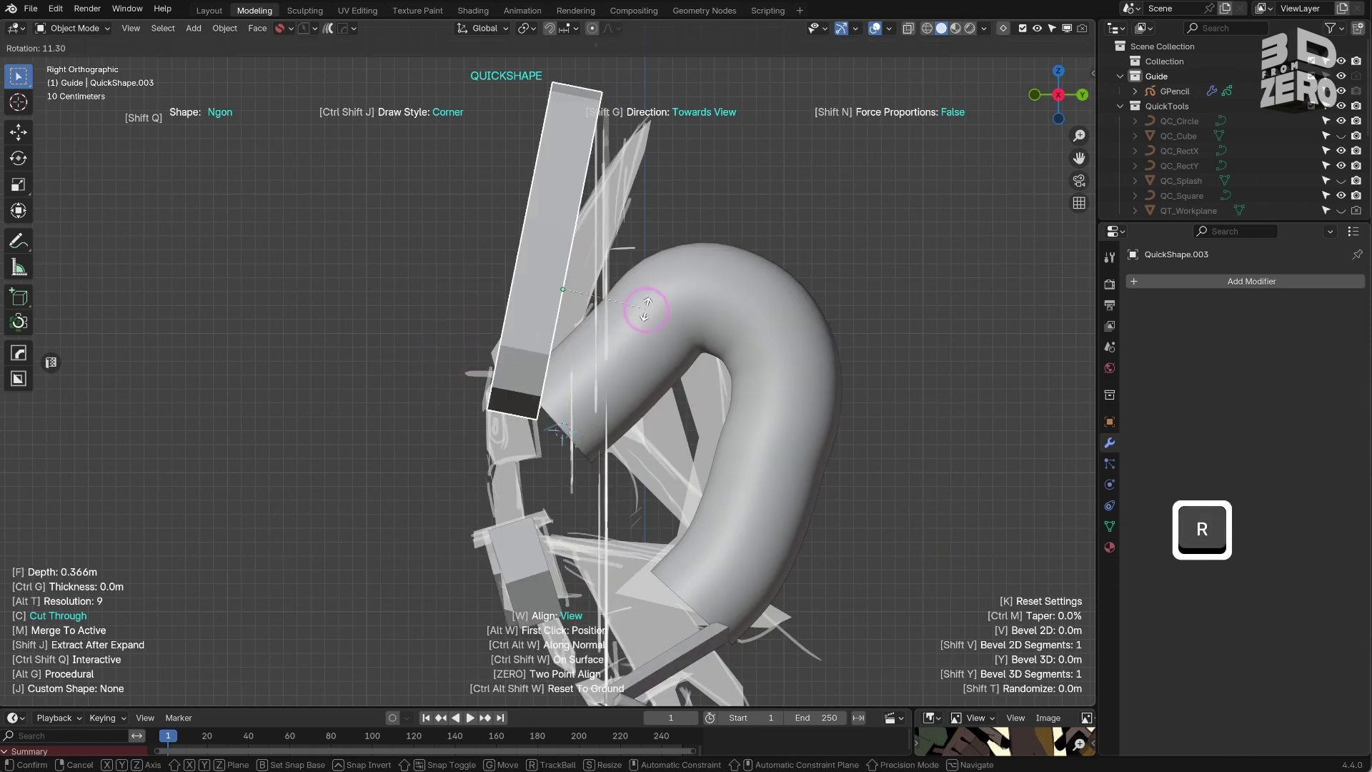
Draw the opposite horn as an ngon directed Away From View, then tilt and move it to match using the left and front views
{"action": "key", "text": "KP_1"}
{"action": "middle_click_drag", "start_coordinate": [570, 346], "coordinate": [748, 363], "text": "shift"}
{"action": "key", "text": "shift+g"}
{"action": "key", "text": "shift+d"}
{"action": "key", "text": "ctrl+KP_3"}
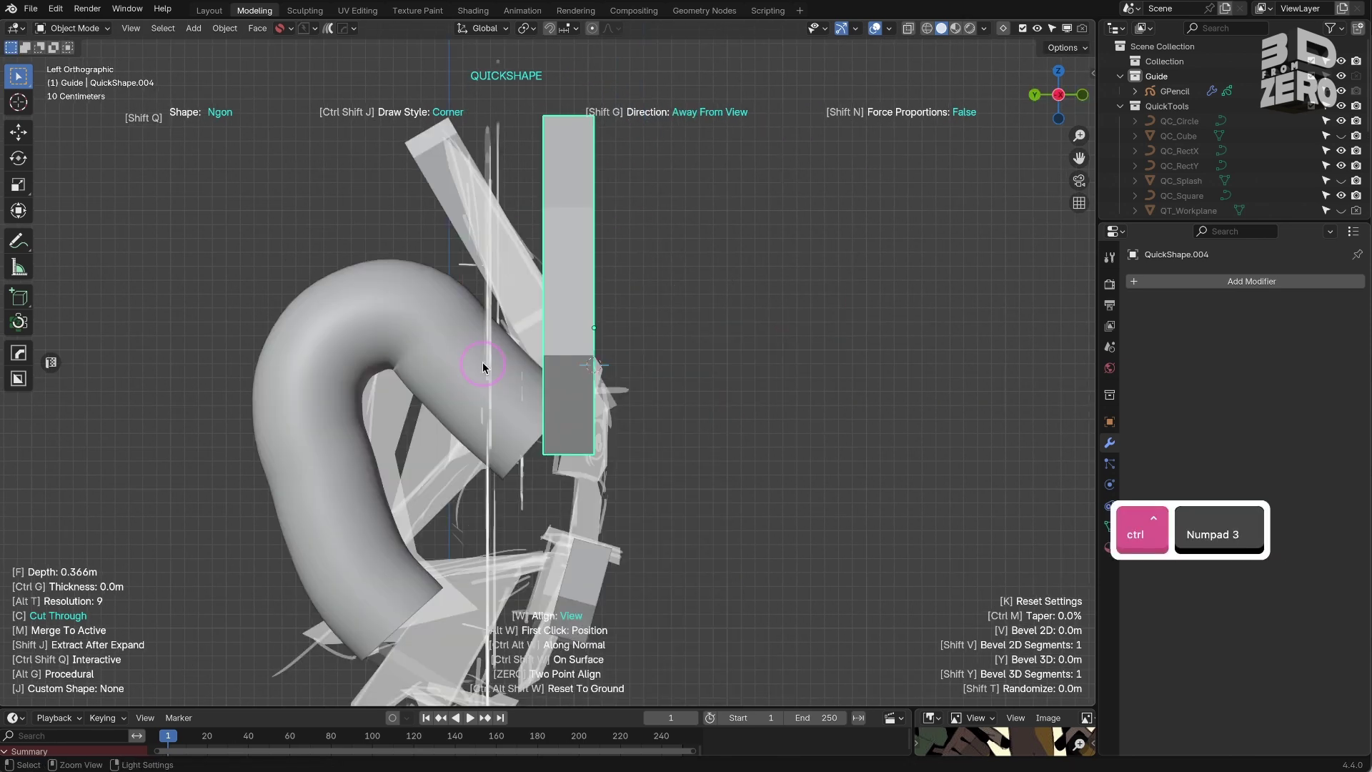
{"action": "key", "text": "KP_1"}
{"action": "key", "text": "g"}
{"action": "left_click", "coordinate": [529, 344]}
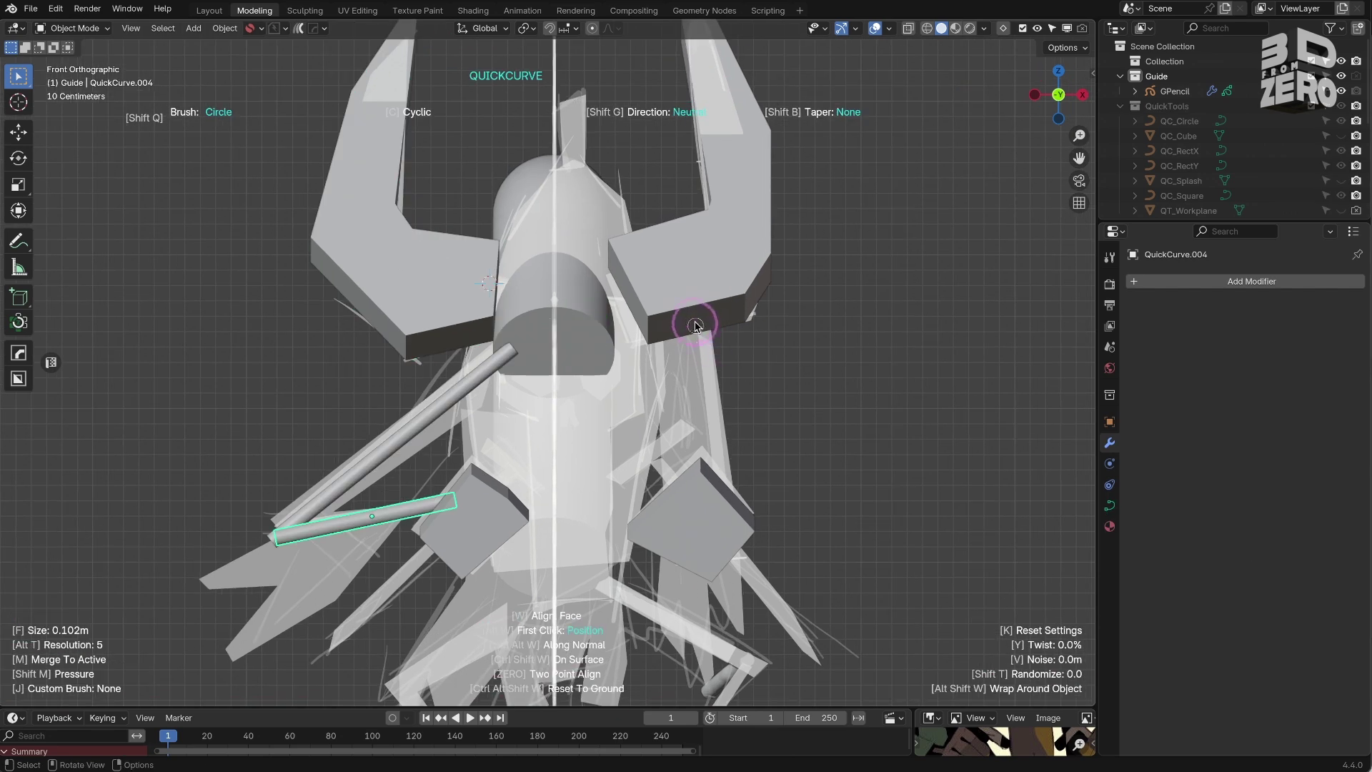
Draw a tube along the other upper arm in the front view and move the first upper-arm tube into place in the left view
{"action": "left_click_drag", "start_coordinate": [686, 316], "coordinate": [724, 534]}
{"action": "key", "text": "ctrl+KP_3"}
{"action": "key", "text": "g"}
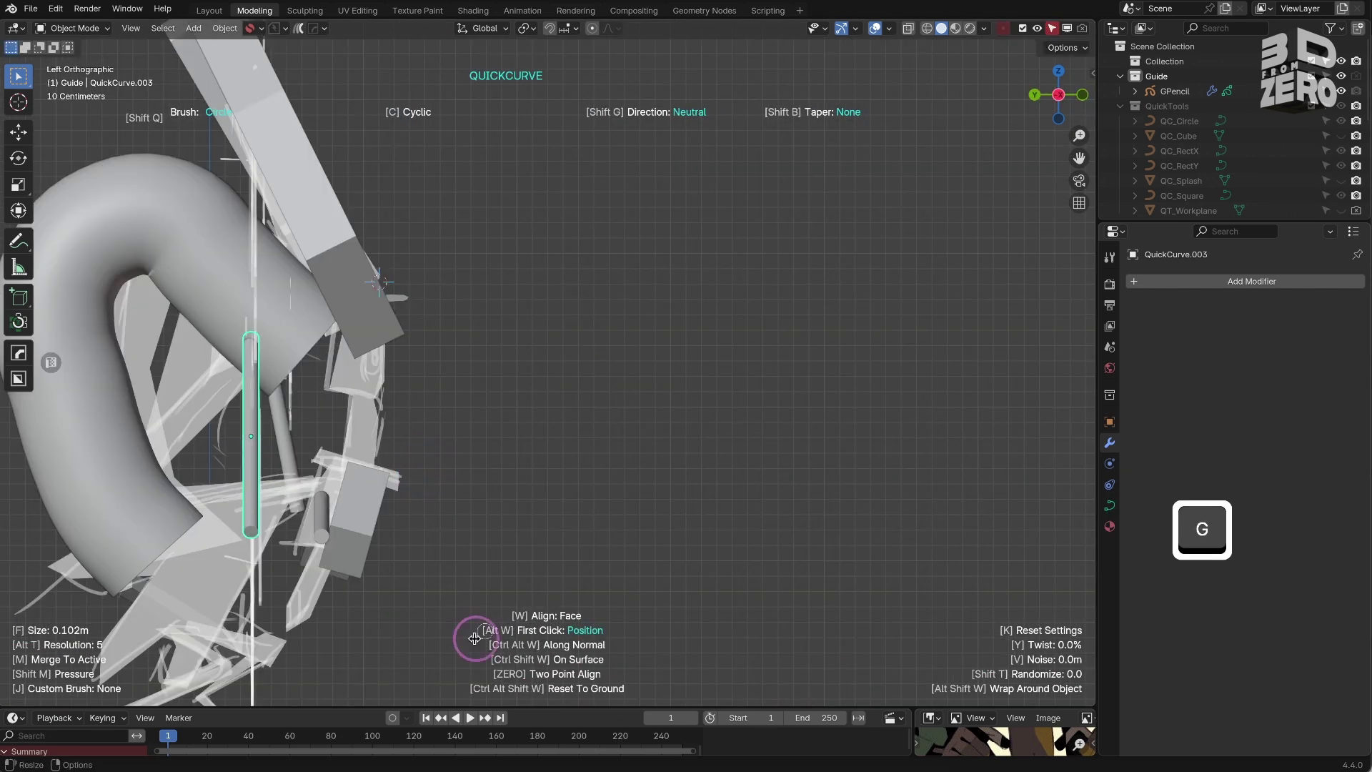
{"action": "left_click", "coordinate": [400, 550]}
{"action": "key", "text": "KP_1"}
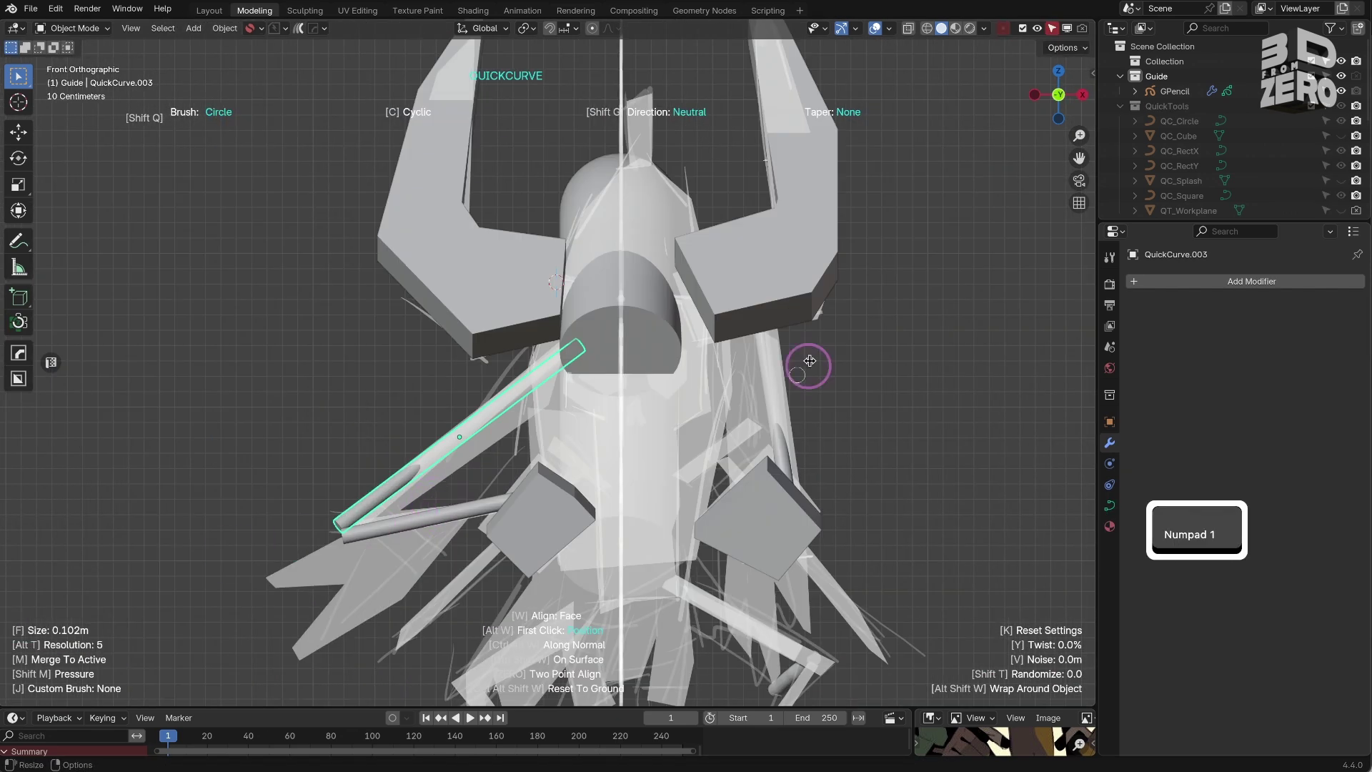
Rotate and move the forearm tube in the top view, then shift its geometry in Edit Mode to fit the front sketch
{"action": "middle_click_drag", "start_coordinate": [805, 364], "coordinate": [417, 353]}
{"action": "key", "text": "KP_7"}
{"action": "key", "text": "r"}
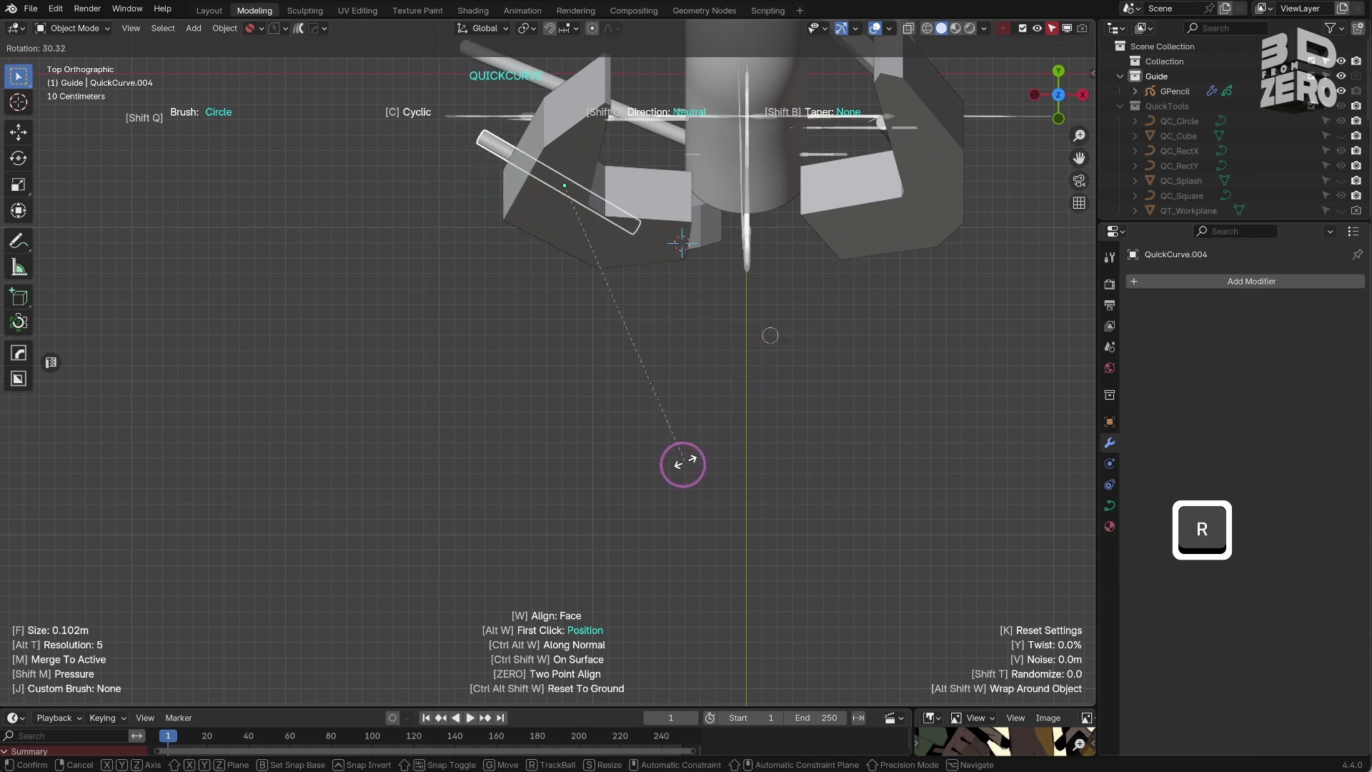
{"action": "left_click", "coordinate": [586, 526]}
{"action": "key", "text": "g"}
{"action": "key", "text": "KP_1"}
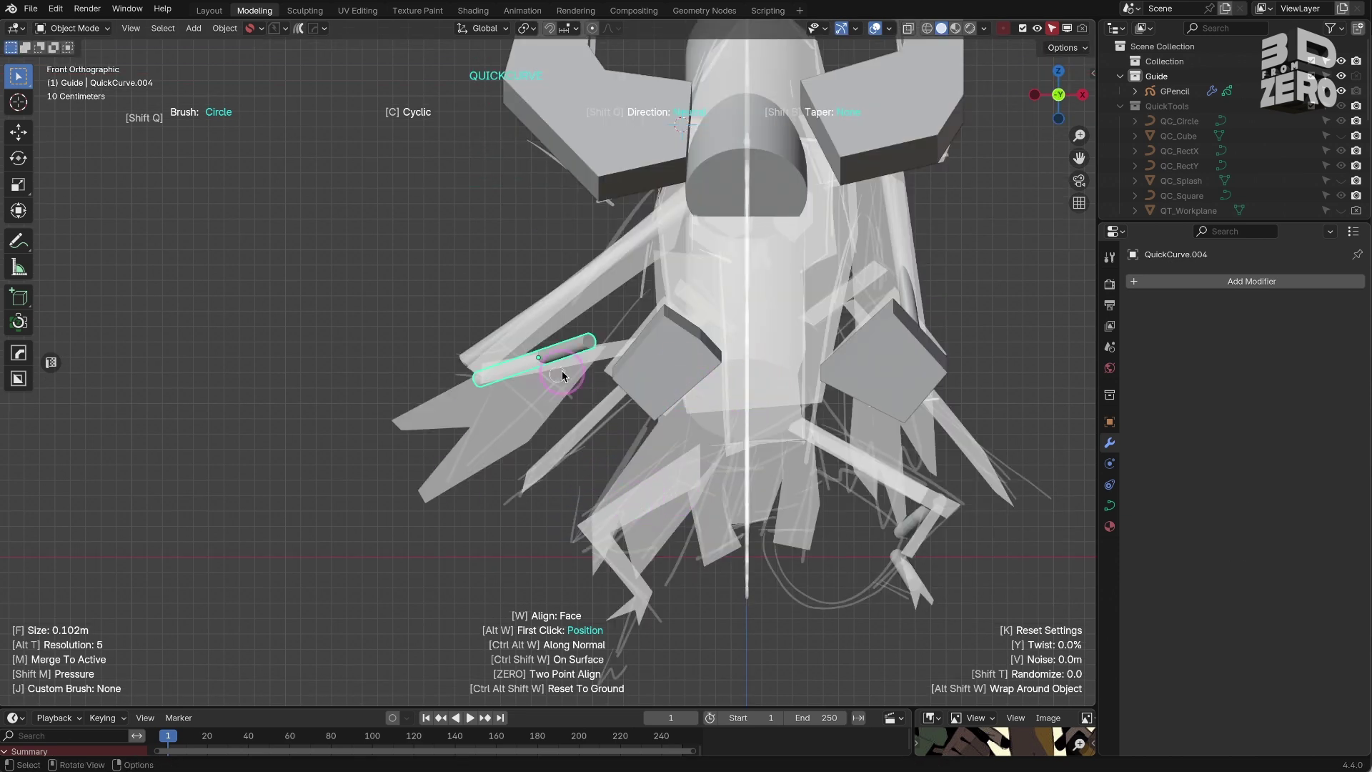
{"action": "key", "text": "Tab"}
{"action": "key", "text": "g"}
{"action": "left_click", "coordinate": [805, 346]}
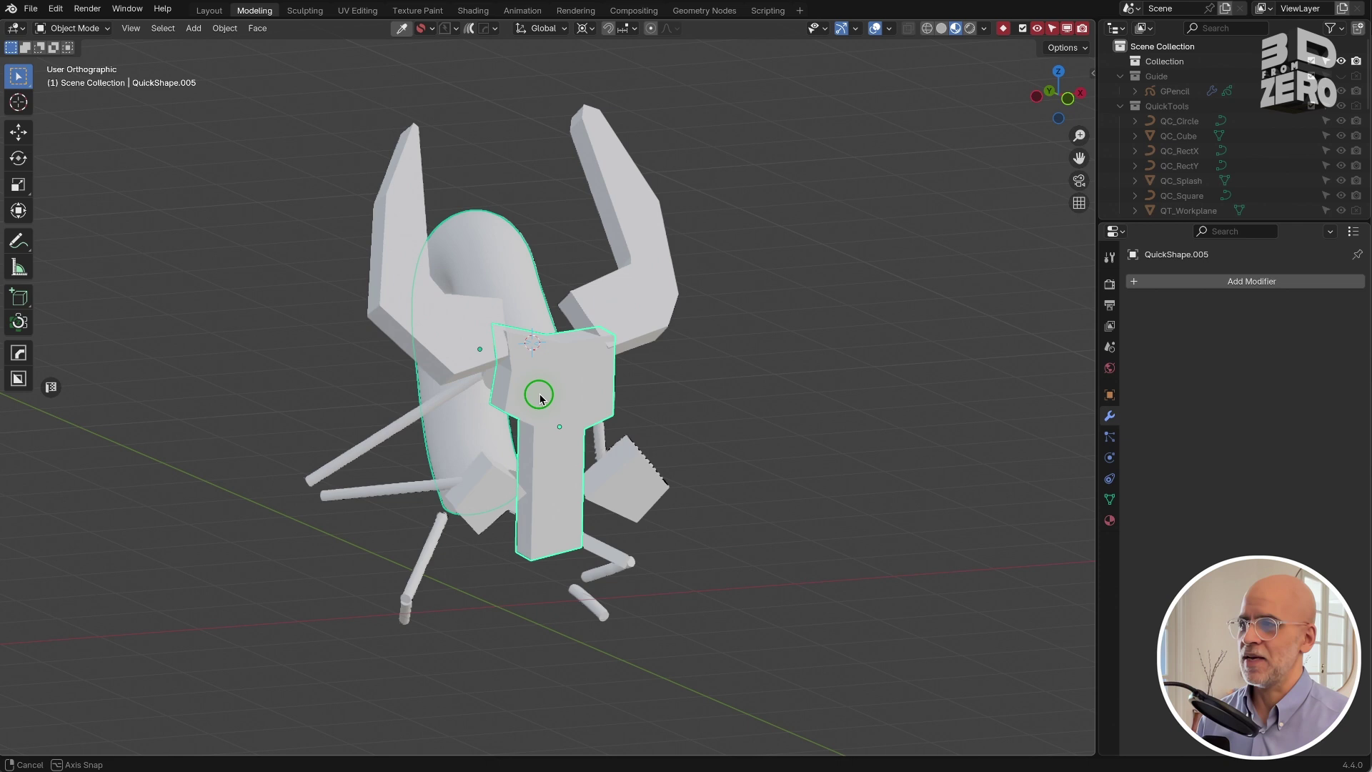
Draw a forked cloth piece hanging from the forearm as a 0.088 m deep ngon with Neutral direction
{"action": "middle_click_drag", "start_coordinate": [536, 398], "coordinate": [493, 368]}
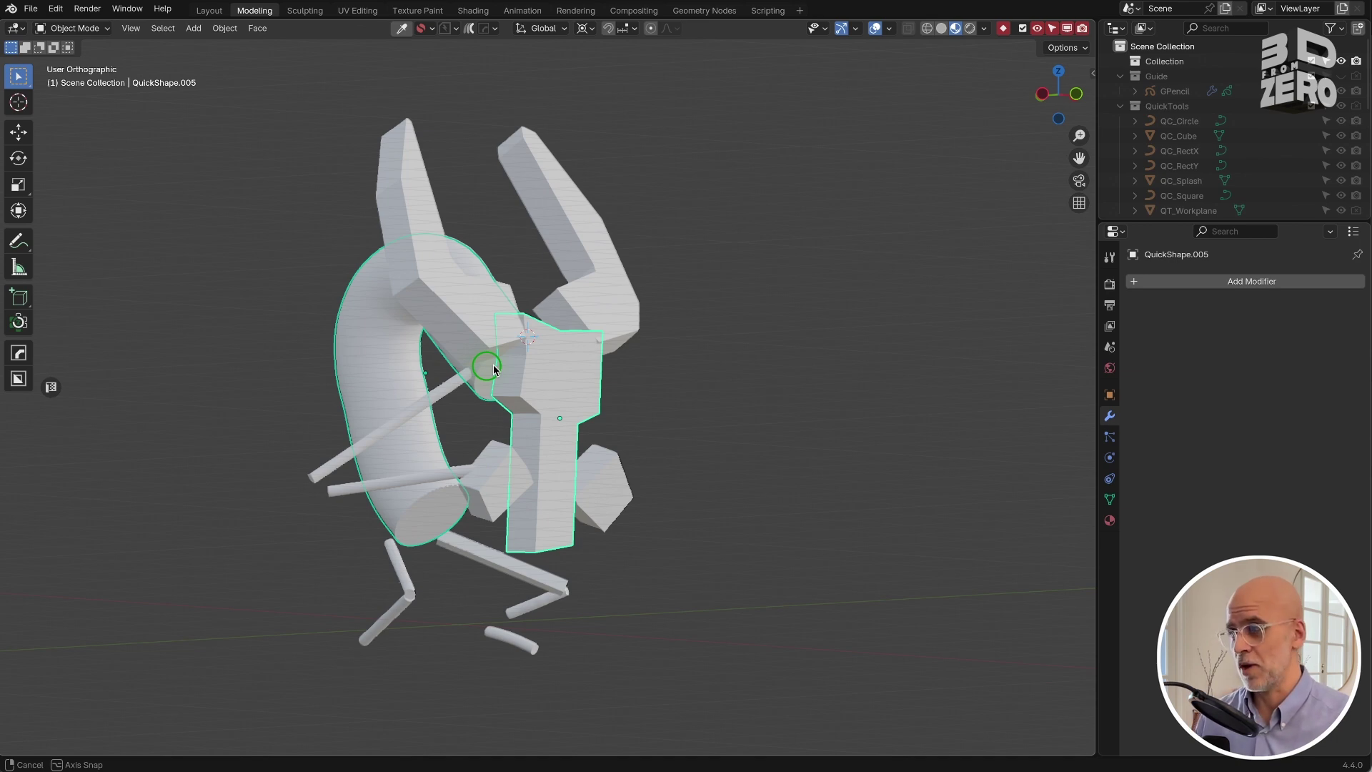
{"action": "middle_click_drag", "start_coordinate": [493, 364], "coordinate": [465, 408]}
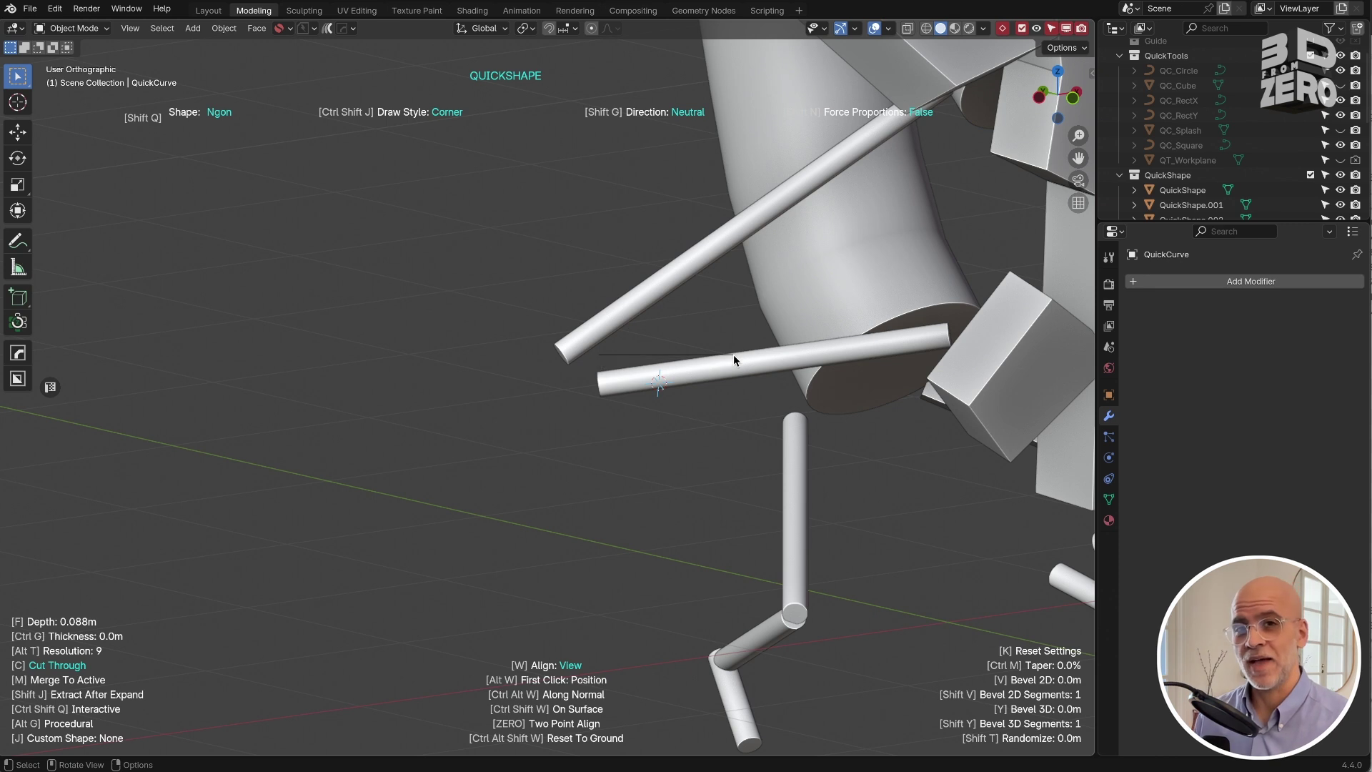
{"action": "left_click", "coordinate": [734, 355]}
{"action": "left_click", "coordinate": [626, 607]}
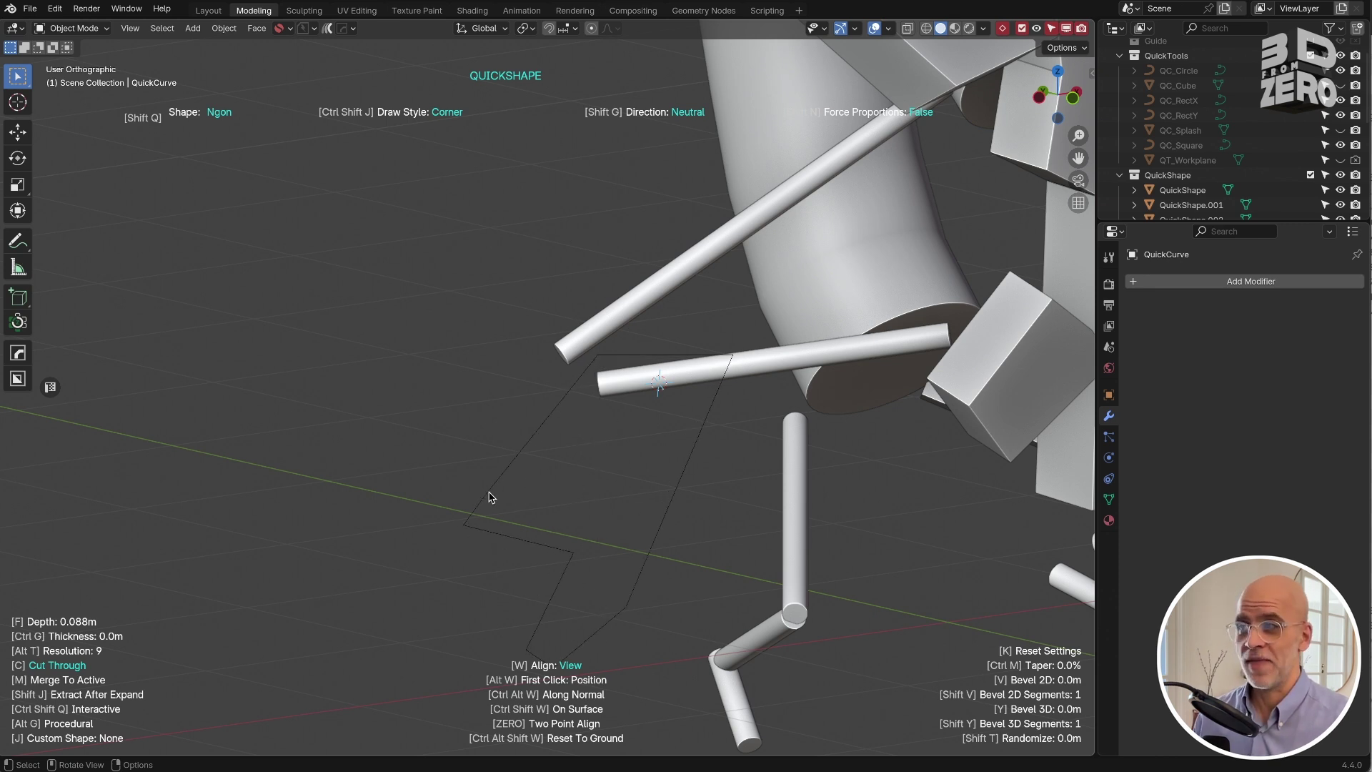
{"action": "left_click", "coordinate": [625, 362]}
Draw two ngon cloth pieces at the waist and beside the bent leg, working from angled views
{"action": "middle_click_drag", "start_coordinate": [626, 362], "coordinate": [522, 327]}
{"action": "left_click", "coordinate": [521, 327]}
{"action": "left_click", "coordinate": [638, 342]}
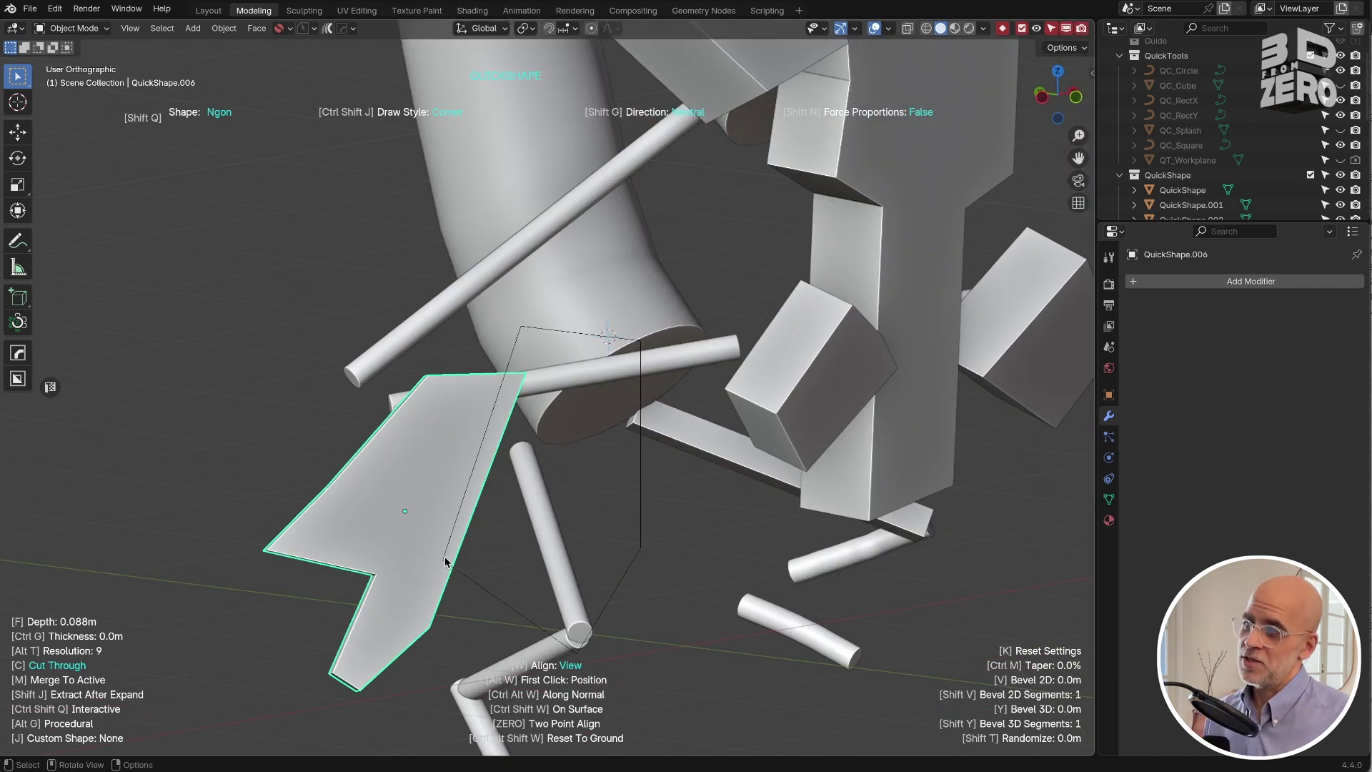
{"action": "left_click", "coordinate": [498, 434]}
{"action": "middle_click_drag", "start_coordinate": [498, 434], "coordinate": [372, 402]}
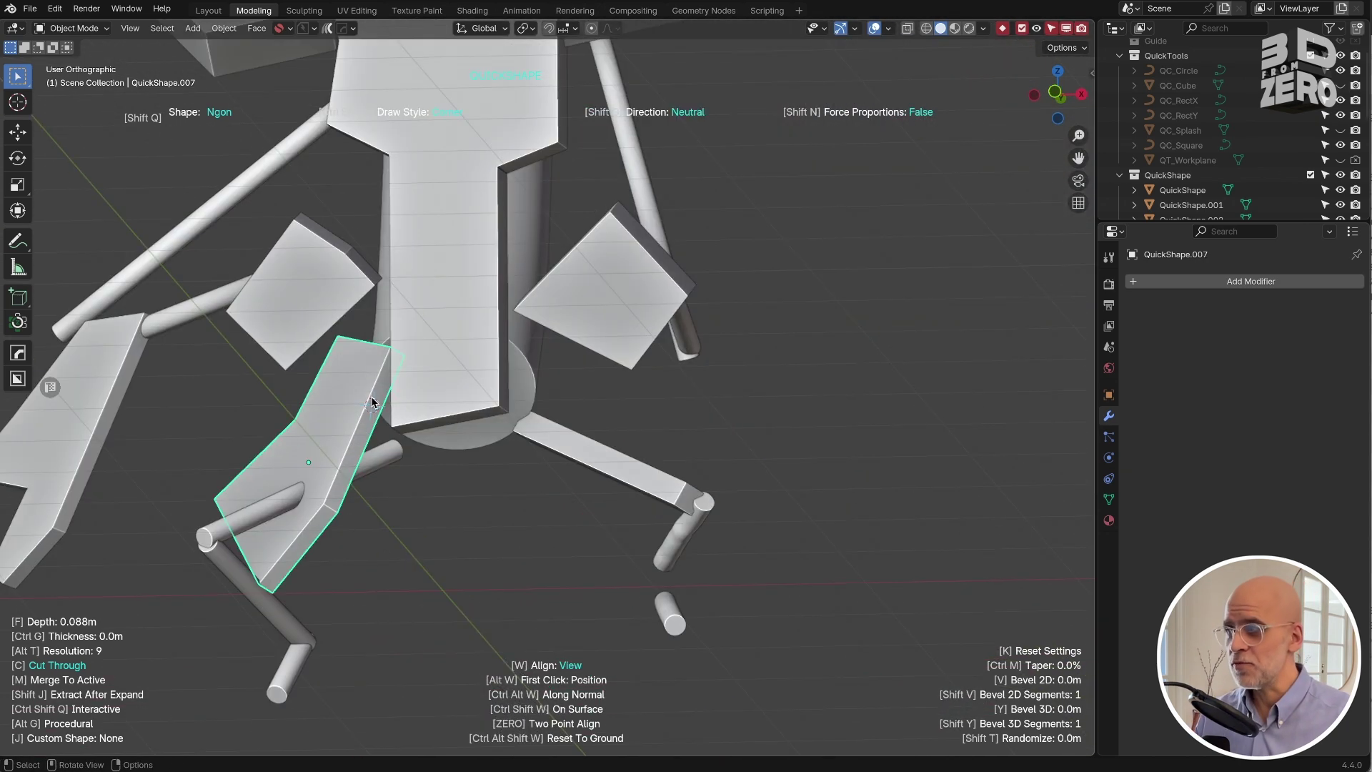
{"action": "left_click", "coordinate": [357, 452]}
Draw more narrow ngon cloth strips behind the far leg and one hanging below the long face block
{"action": "middle_click_drag", "start_coordinate": [357, 452], "coordinate": [477, 336]}
{"action": "left_click", "coordinate": [478, 336]}
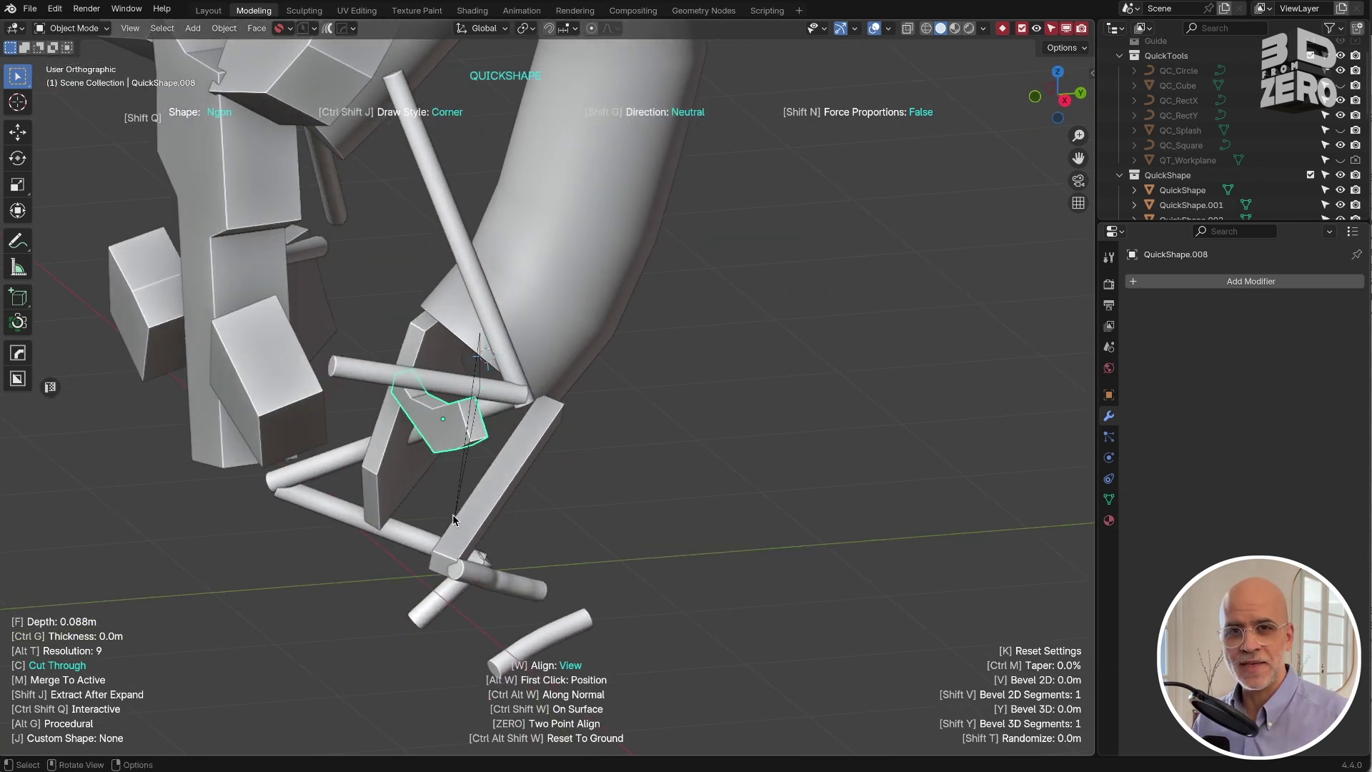
{"action": "left_click", "coordinate": [510, 484]}
{"action": "middle_click_drag", "start_coordinate": [511, 484], "coordinate": [526, 367]}
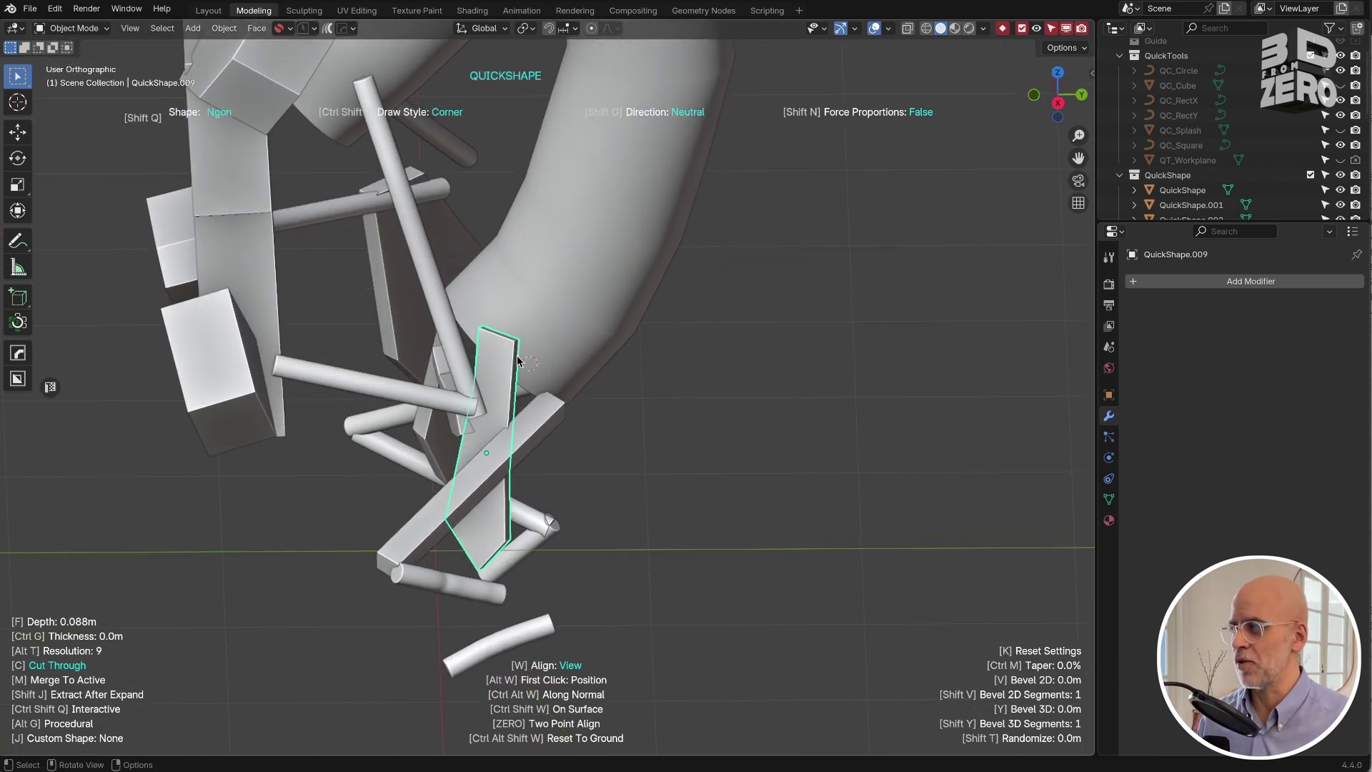
{"action": "left_click", "coordinate": [530, 362]}
{"action": "left_click", "coordinate": [530, 362]}
{"action": "middle_click_drag", "start_coordinate": [553, 317], "coordinate": [441, 468]}
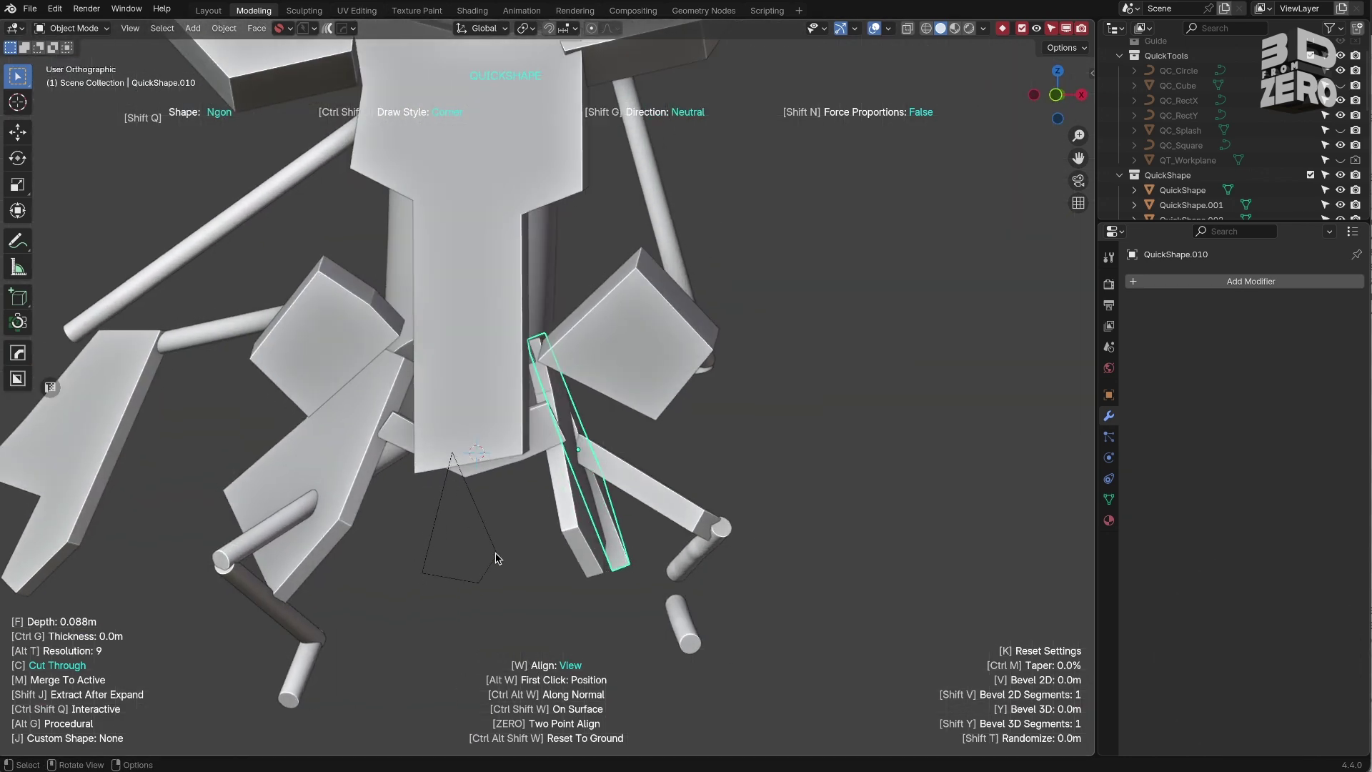
{"action": "left_click", "coordinate": [478, 464]}
Show the Guide collection's sketch again and look at it from the front in Material Preview shading
{"action": "middle_click_drag", "start_coordinate": [1220, 137], "coordinate": [1224, 205]}
{"action": "left_click", "coordinate": [1311, 72]}
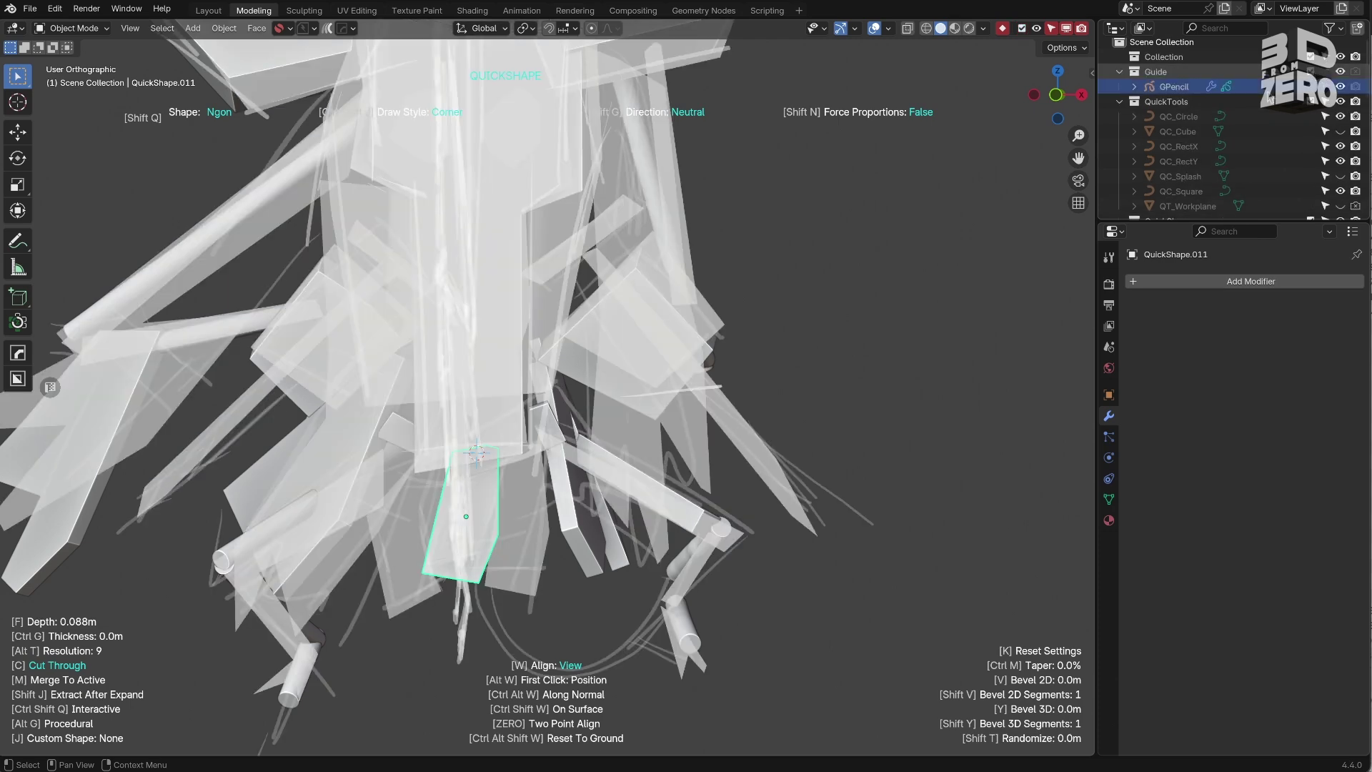
{"action": "key", "text": "KP_1"}
{"action": "left_click", "coordinate": [955, 28]}
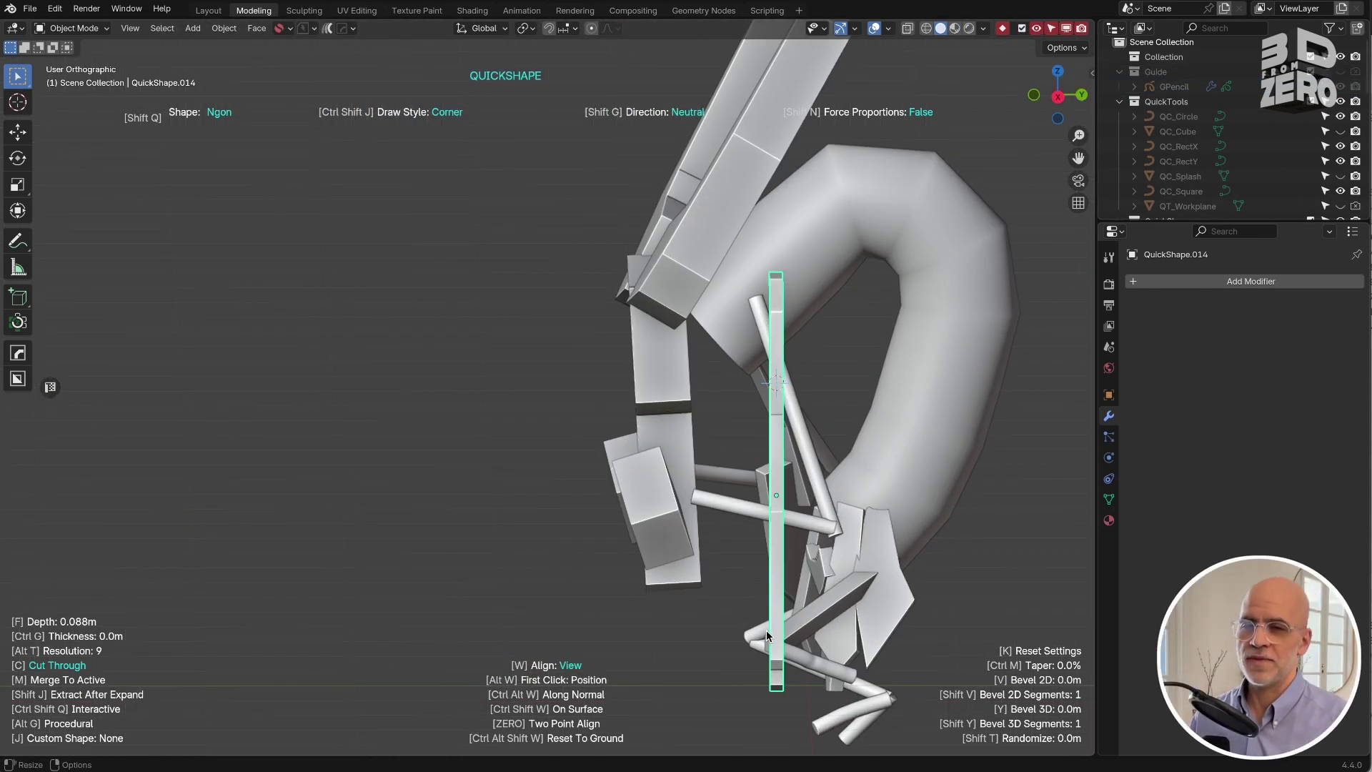
Split the tall thin strip into upper and lower parts with an ngon cut around its upper half in the right view
{"action": "middle_click_drag", "start_coordinate": [856, 420], "coordinate": [856, 348], "text": "ctrl"}
{"action": "middle_click_drag", "start_coordinate": [701, 393], "coordinate": [598, 193], "text": "shift"}
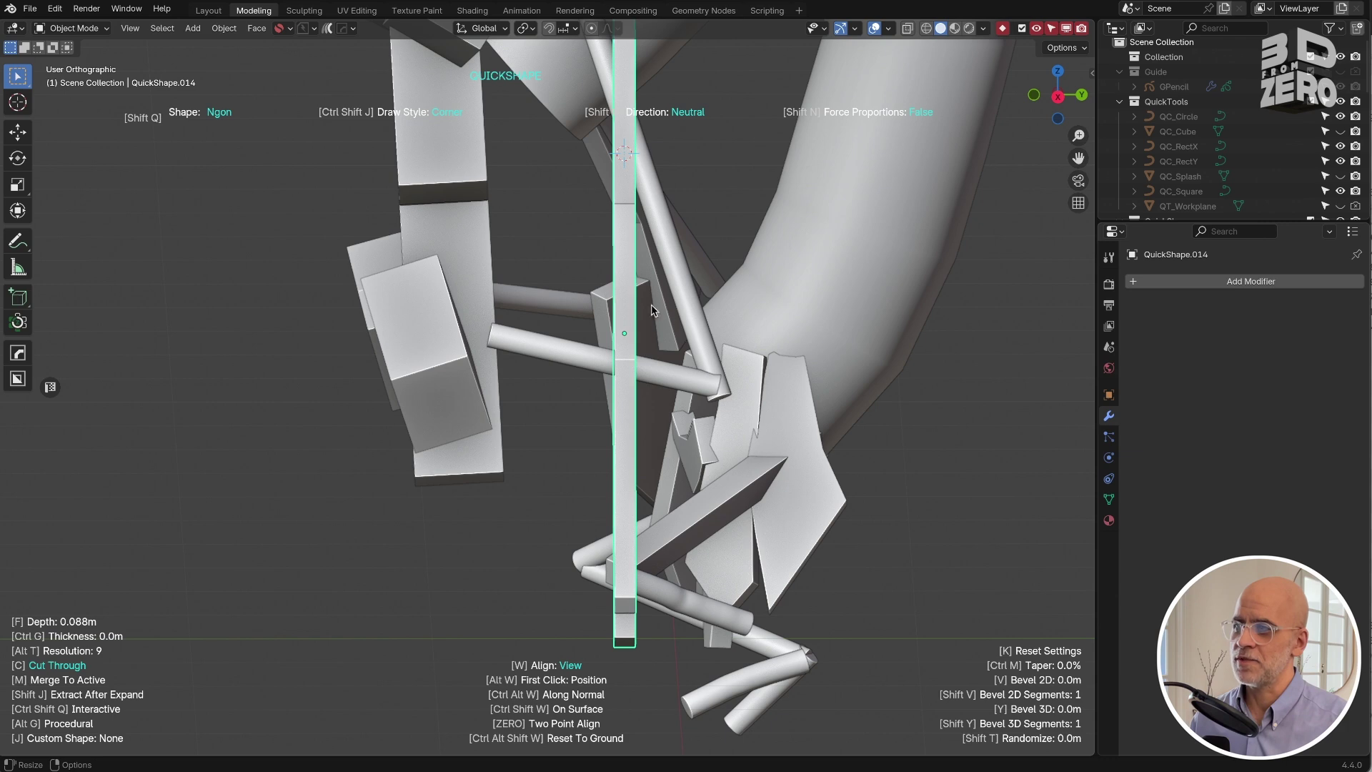
{"action": "middle_click_drag", "start_coordinate": [618, 280], "coordinate": [628, 500], "text": "alt"}
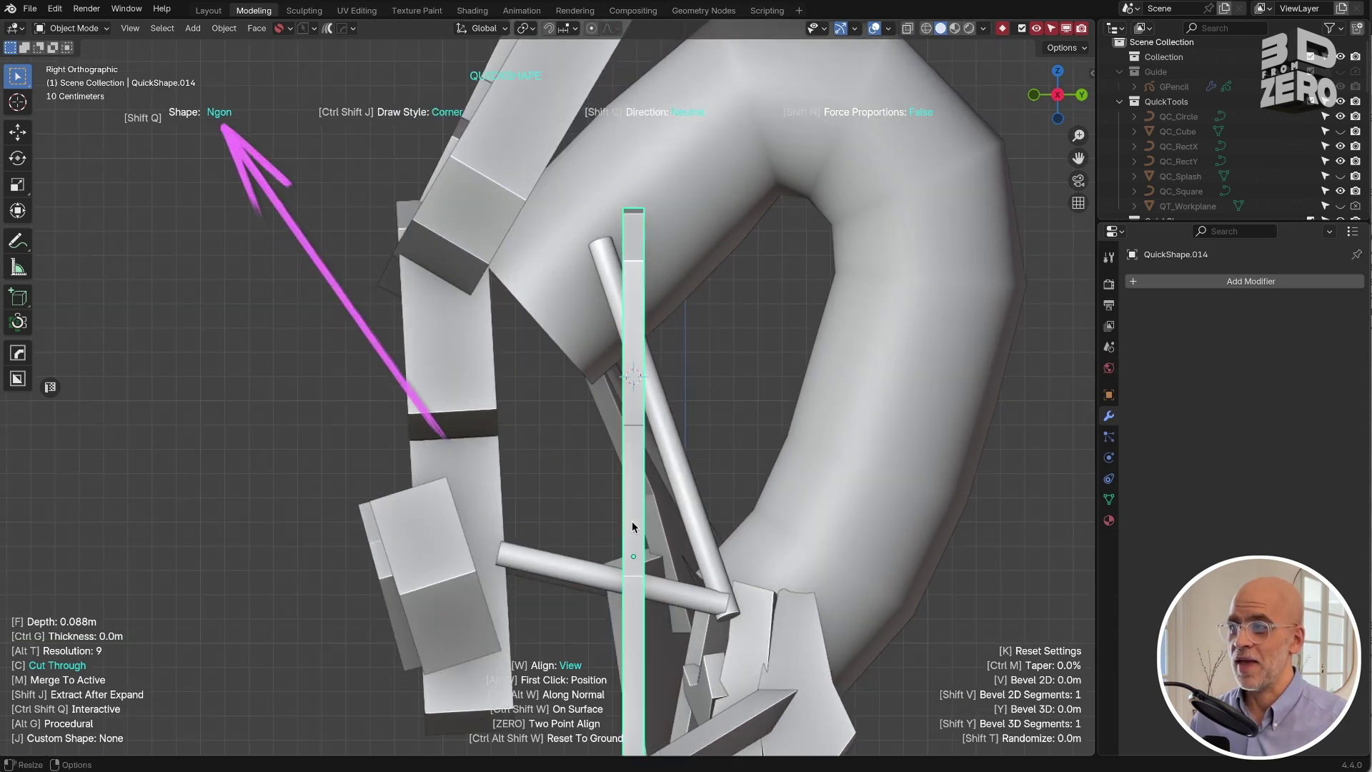
{"action": "middle_click_drag", "start_coordinate": [651, 495], "coordinate": [657, 389], "text": "alt"}
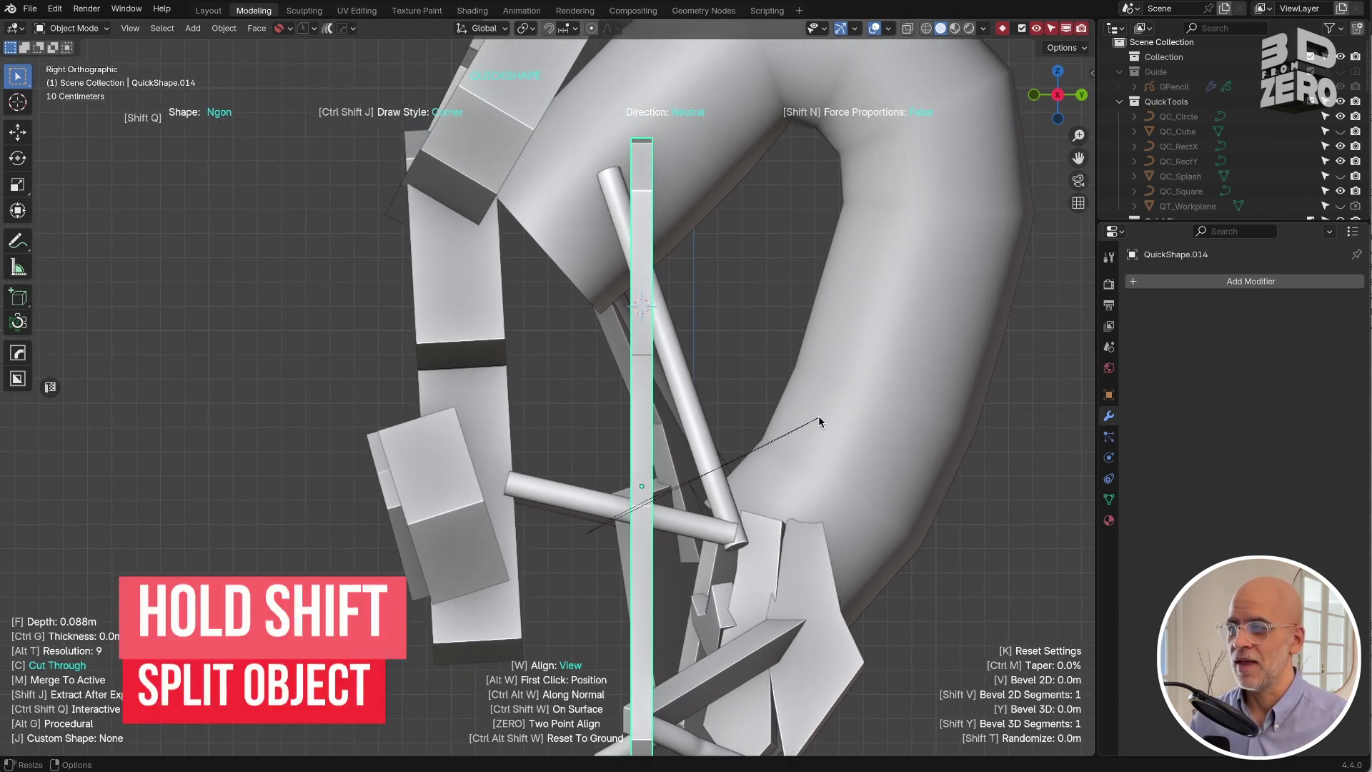
{"action": "left_click", "coordinate": [702, 73]}
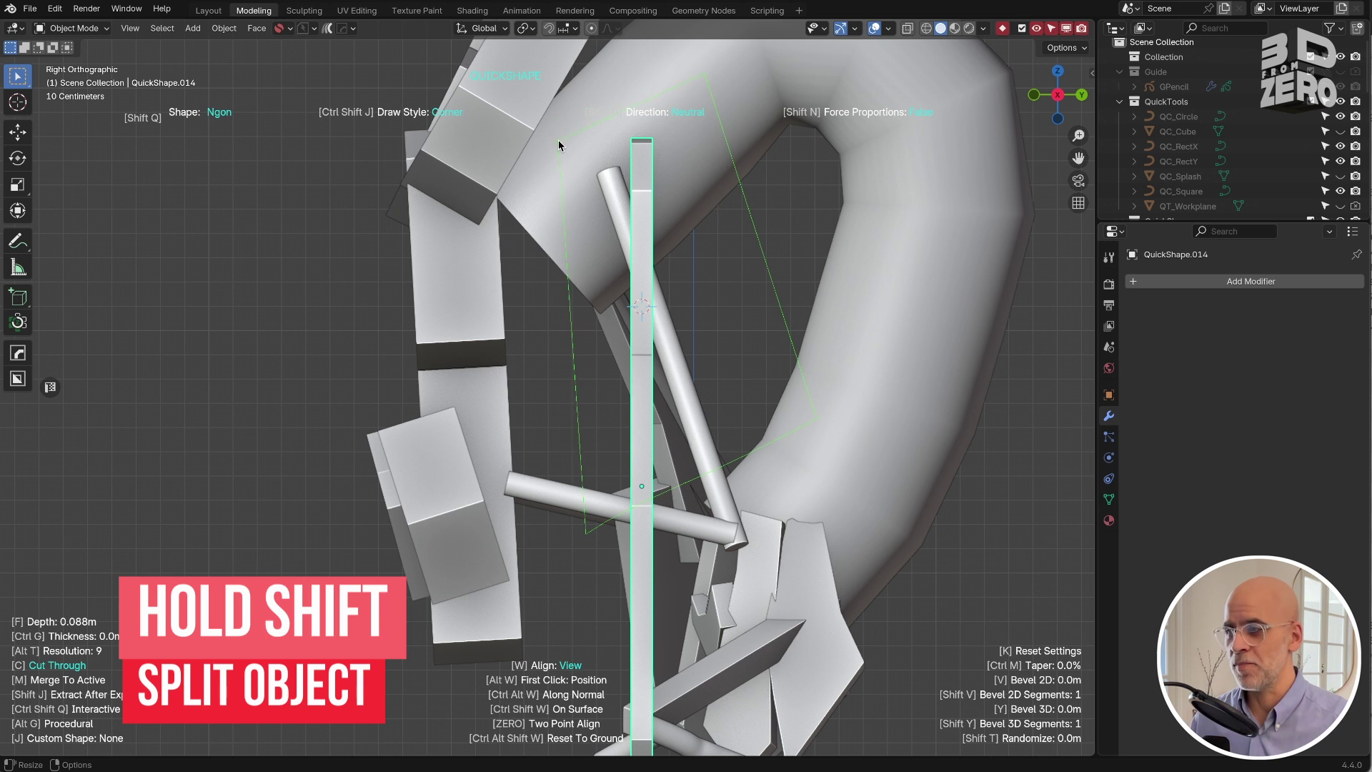
{"action": "double_click", "coordinate": [560, 138], "text": "shift"}
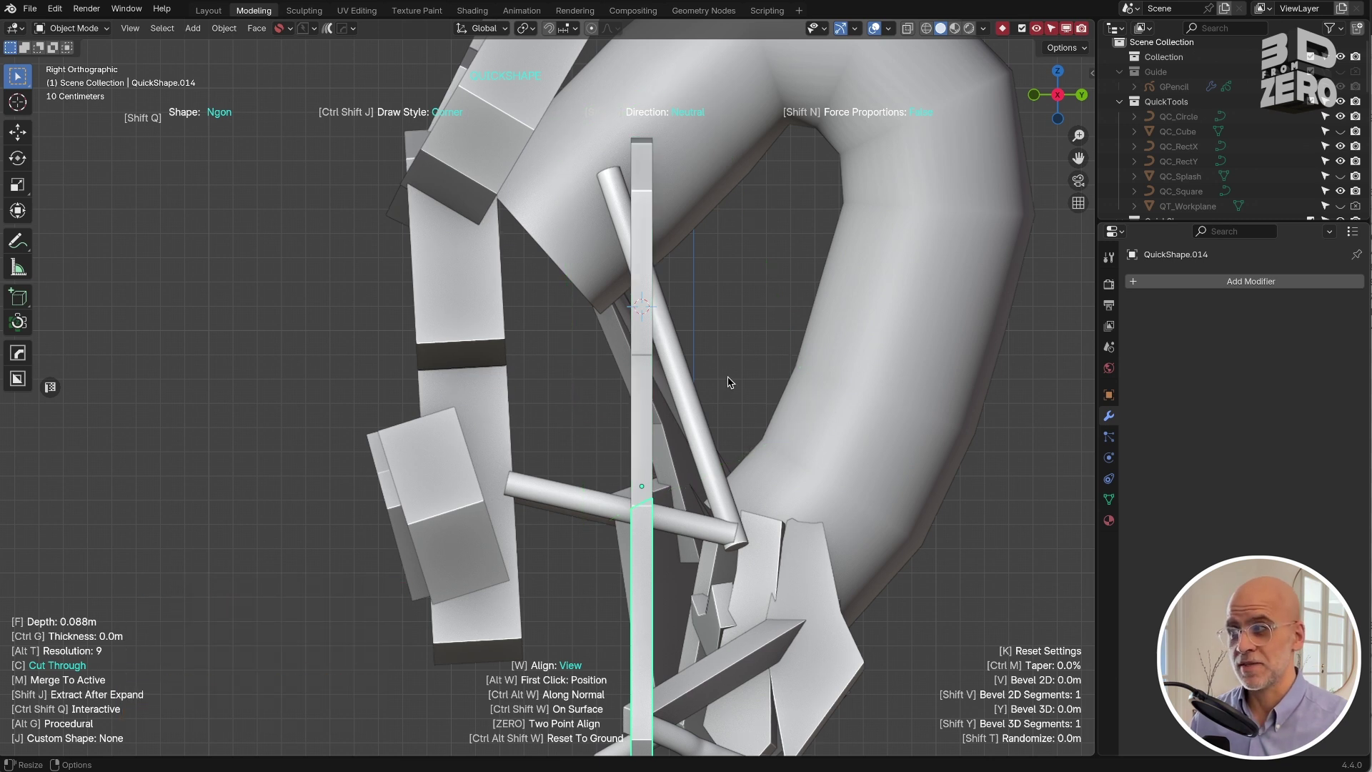
Move both parts of the tall strip back to the thin arm and tilt the upper part along the upper-arm cylinder
{"action": "left_click", "coordinate": [643, 430]}
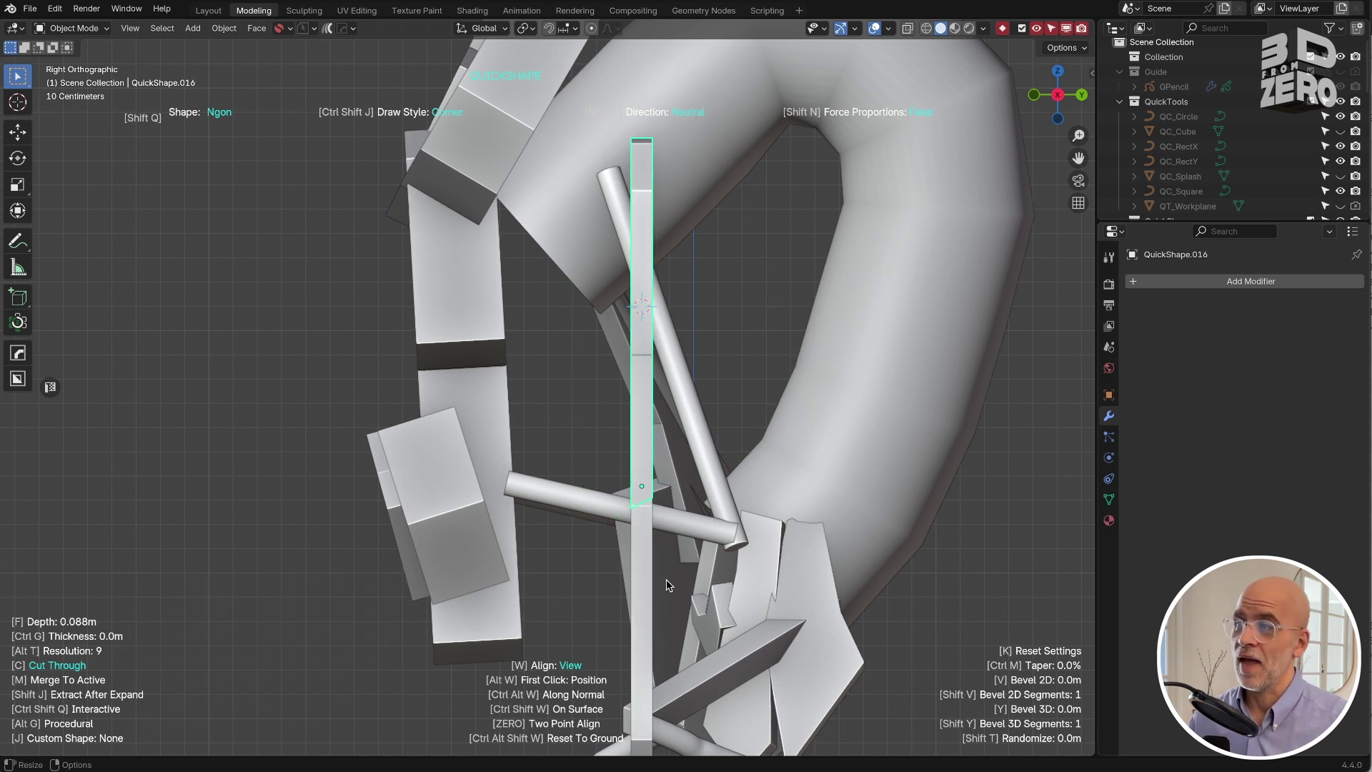
{"action": "left_click", "coordinate": [636, 607], "text": "shift"}
{"action": "key", "text": "g"}
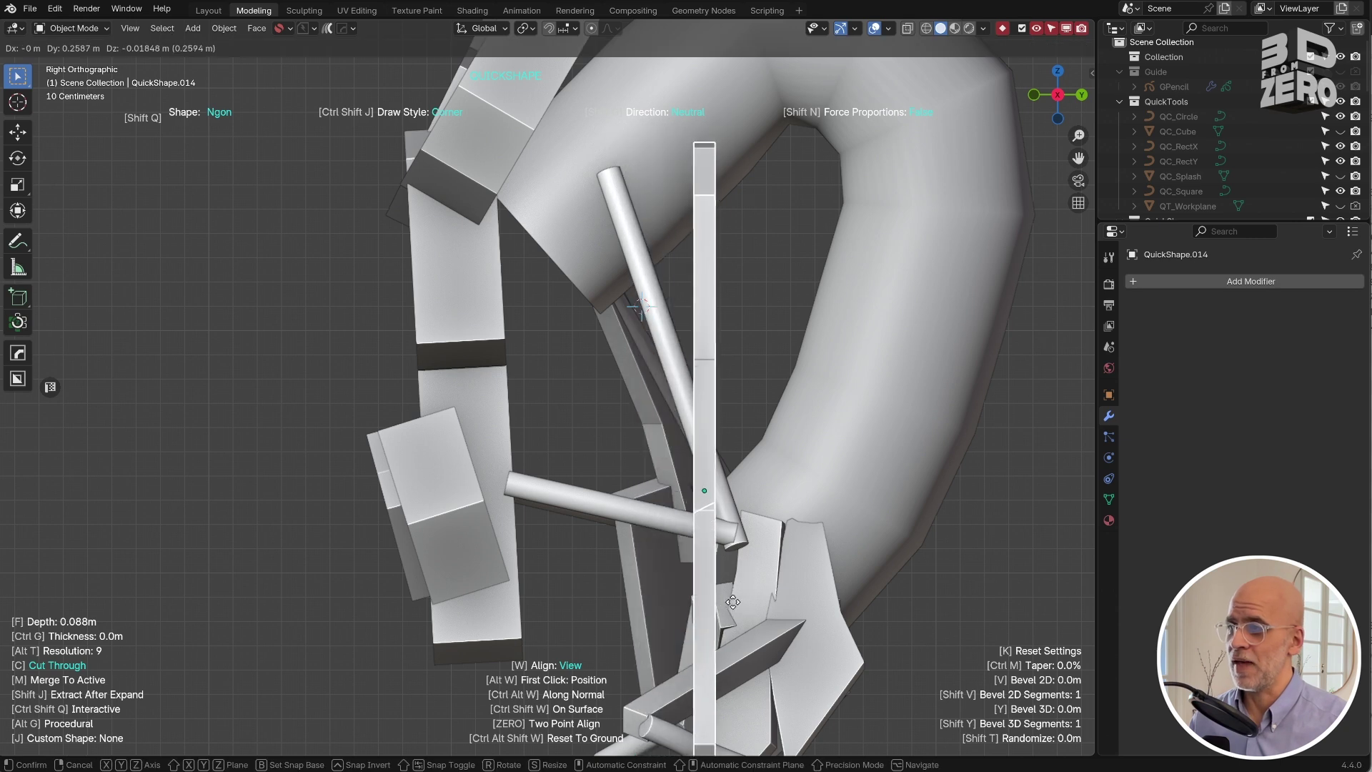
{"action": "left_click", "coordinate": [749, 601]}
{"action": "left_click", "coordinate": [716, 376]}
{"action": "key", "text": "r"}
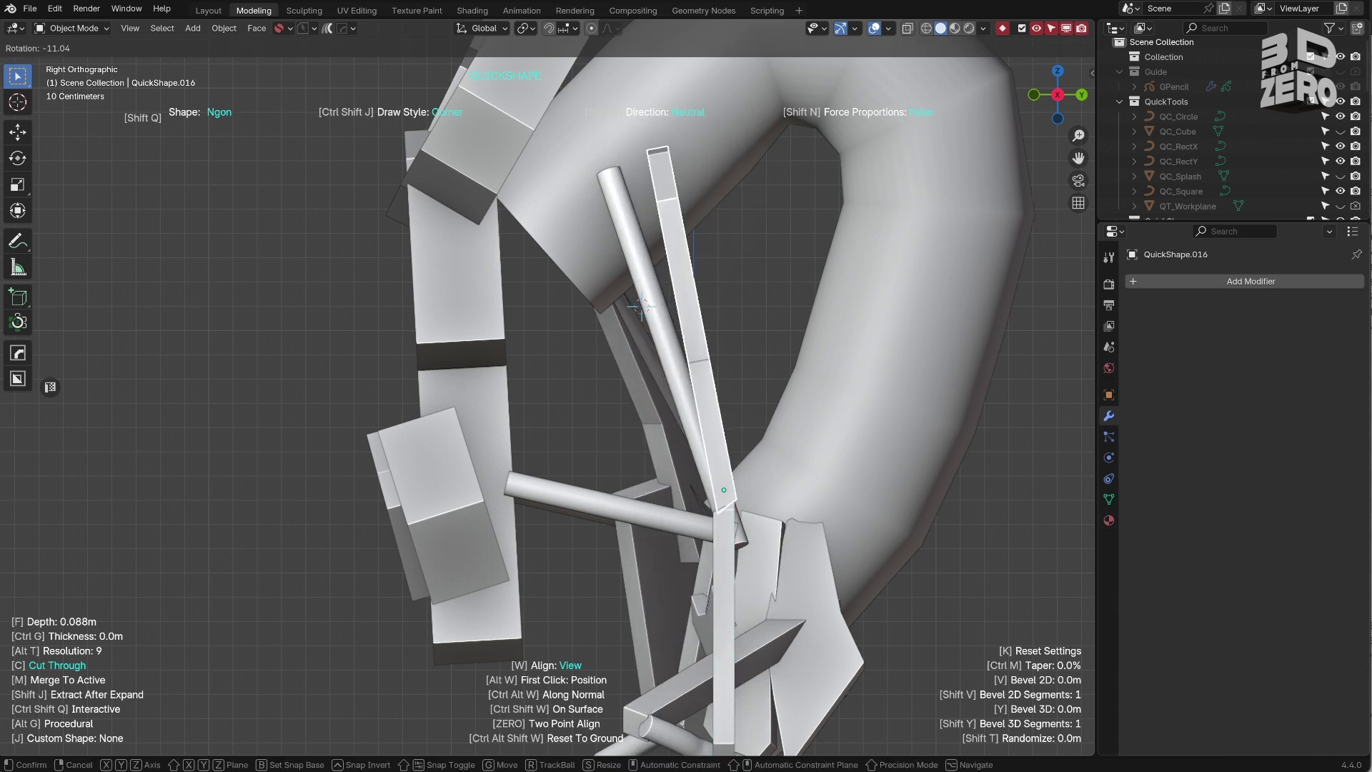
{"action": "left_click", "coordinate": [599, 178]}
Shift the lower strip part with the finger points horizontally to its depth position in the right view
{"action": "scroll", "coordinate": [597, 178], "scroll_direction": "down", "scroll_amount": 4}
{"action": "left_click", "coordinate": [656, 397]}
{"action": "key", "text": "g"}
{"action": "left_click", "coordinate": [575, 386]}
Select the clawed piece at the end of the opposite arm in the front view and adjust its depth from the side
{"action": "middle_click_drag", "start_coordinate": [575, 385], "coordinate": [679, 389], "text": "alt"}
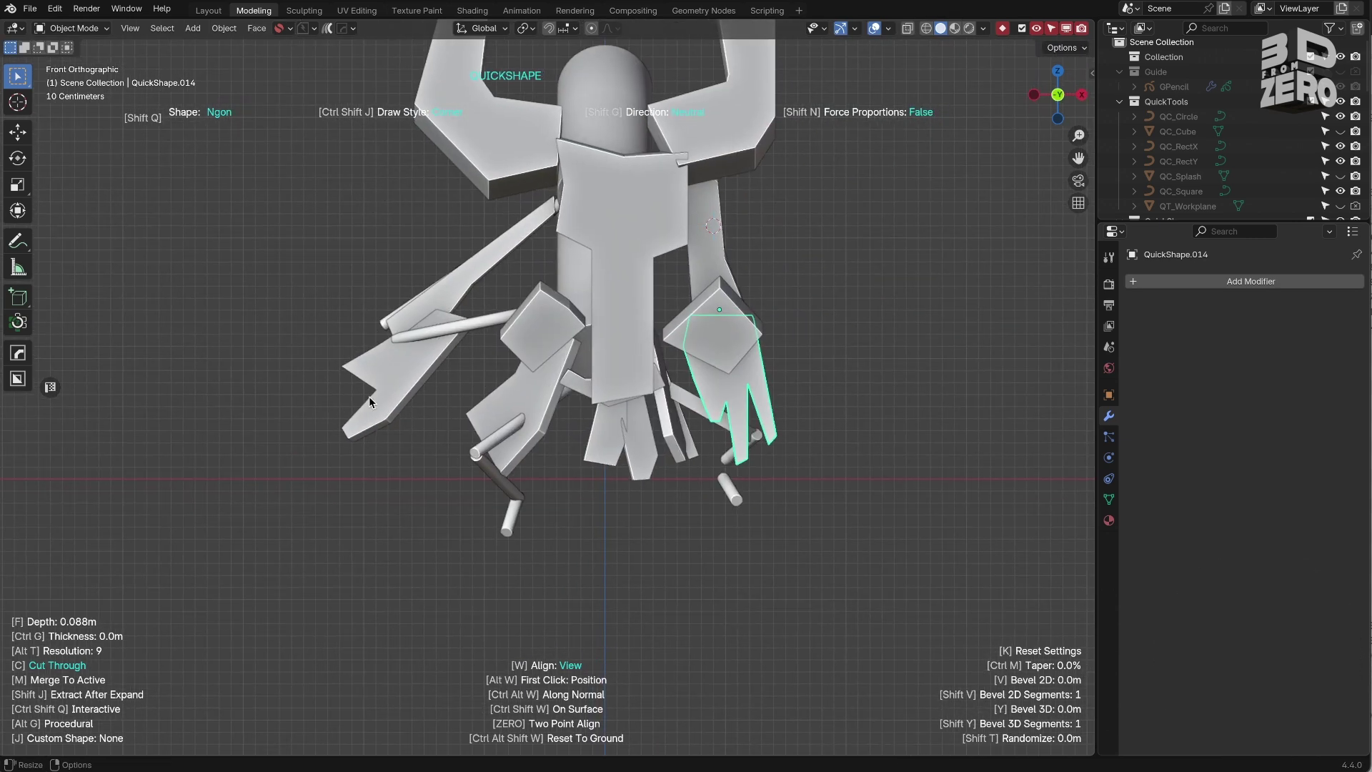
{"action": "left_click", "coordinate": [422, 378]}
{"action": "middle_click_drag", "start_coordinate": [421, 383], "coordinate": [533, 389], "text": "alt"}
{"action": "key", "text": "g"}
{"action": "left_click", "coordinate": [514, 389]}
{"action": "scroll", "coordinate": [529, 400], "scroll_direction": "up", "scroll_amount": 4}
{"action": "middle_click_drag", "start_coordinate": [564, 464], "coordinate": [560, 437]}
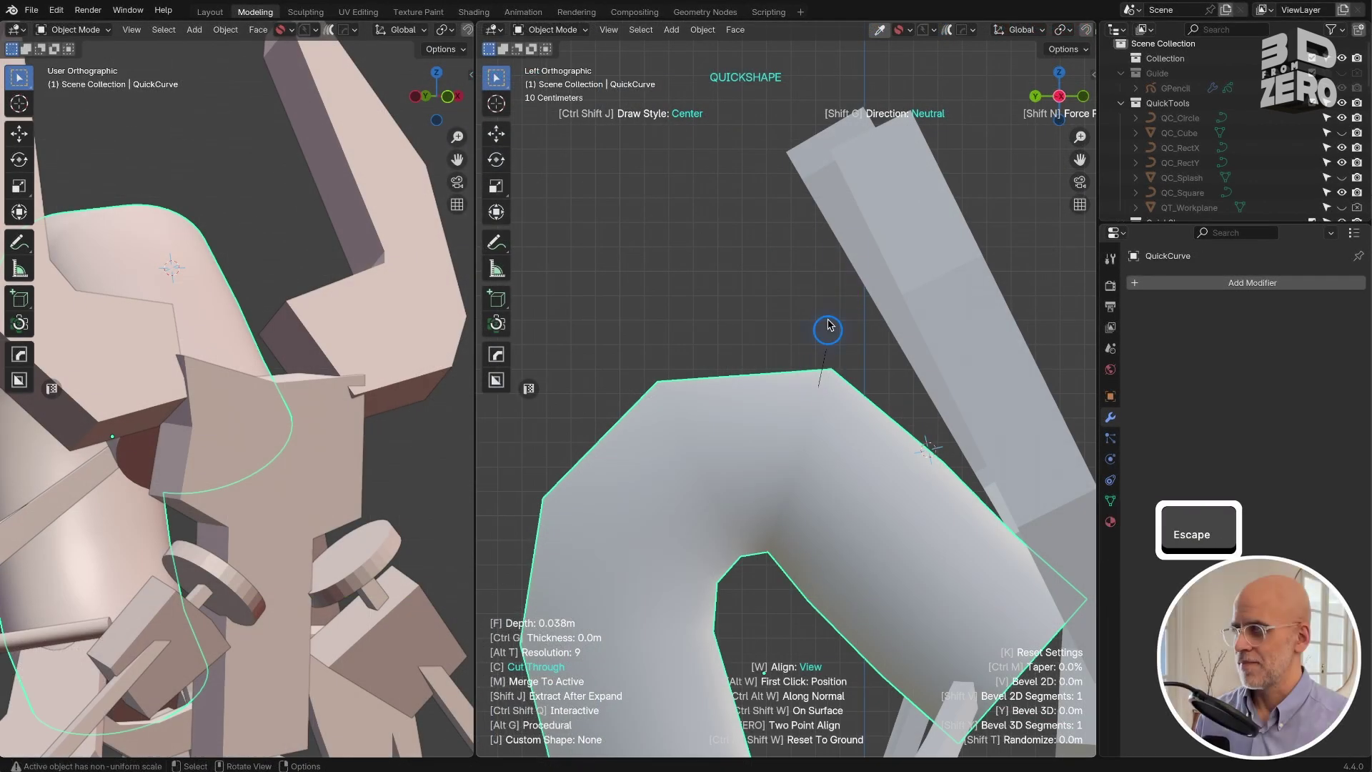
Draw upright ngon spikes along the top of the thick curved body in the left view
{"action": "left_click_drag", "start_coordinate": [827, 321], "coordinate": [891, 429]}
{"action": "left_click", "coordinate": [435, 230]}
{"action": "key", "text": "super+shift+z"}
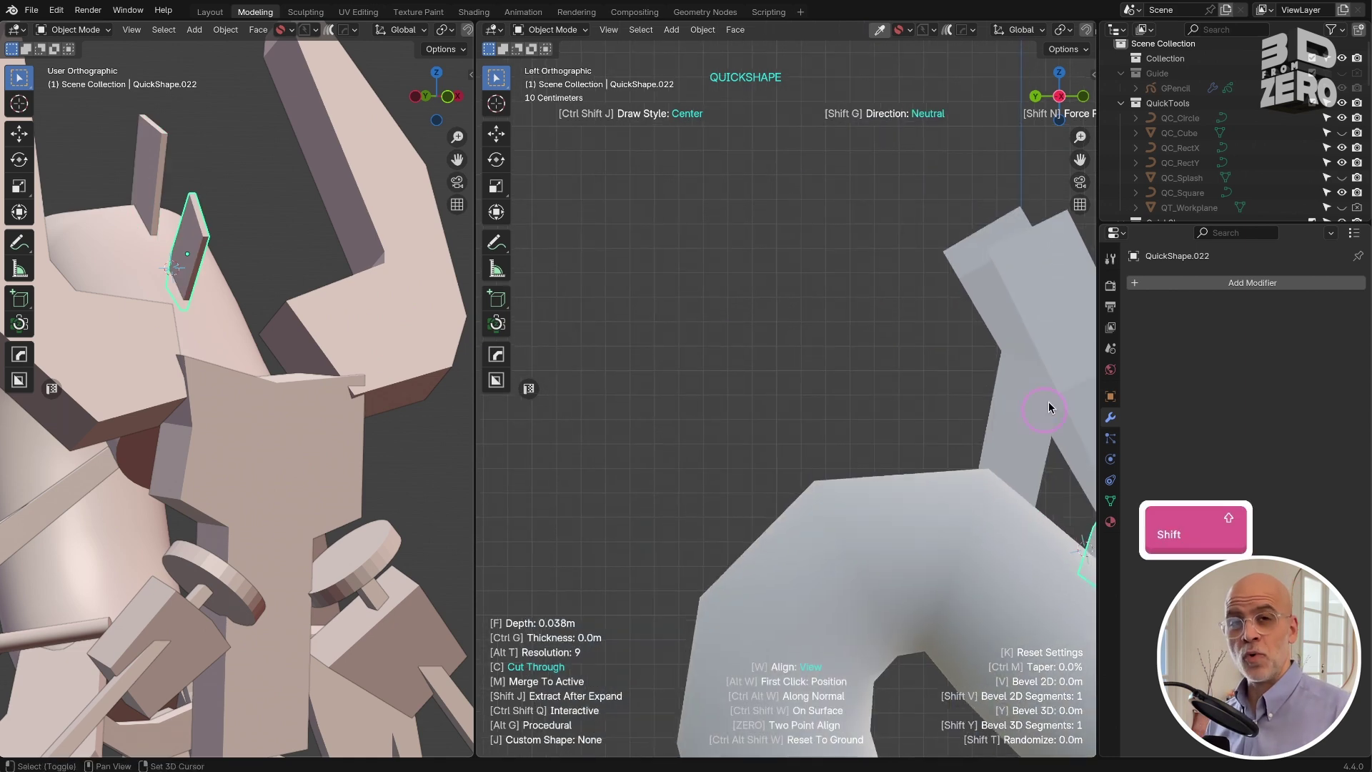
{"action": "left_click_drag", "start_coordinate": [904, 331], "coordinate": [866, 408]}
{"action": "middle_click_drag", "start_coordinate": [842, 611], "coordinate": [778, 364], "text": "shift"}
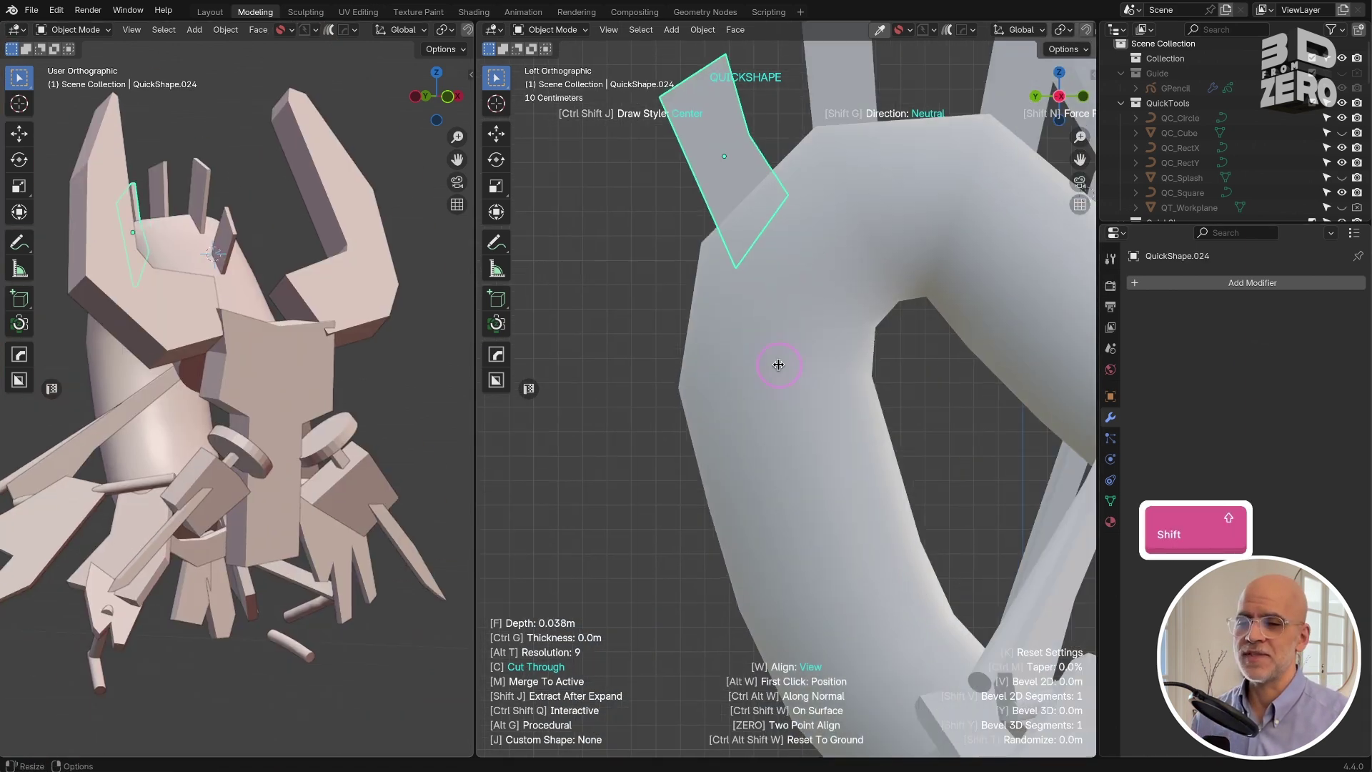
Draw two four-sided ngon spikes one below the other down the back of the curved body
{"action": "left_click", "coordinate": [725, 334]}
{"action": "left_click", "coordinate": [546, 280]}
{"action": "left_click", "coordinate": [563, 389]}
{"action": "left_click", "coordinate": [733, 396]}
{"action": "middle_click_drag", "start_coordinate": [715, 572], "coordinate": [753, 419], "text": "shift"}
{"action": "left_click", "coordinate": [778, 379]}
{"action": "left_click", "coordinate": [571, 414]}
{"action": "left_click", "coordinate": [603, 522]}
{"action": "left_click", "coordinate": [819, 461]}
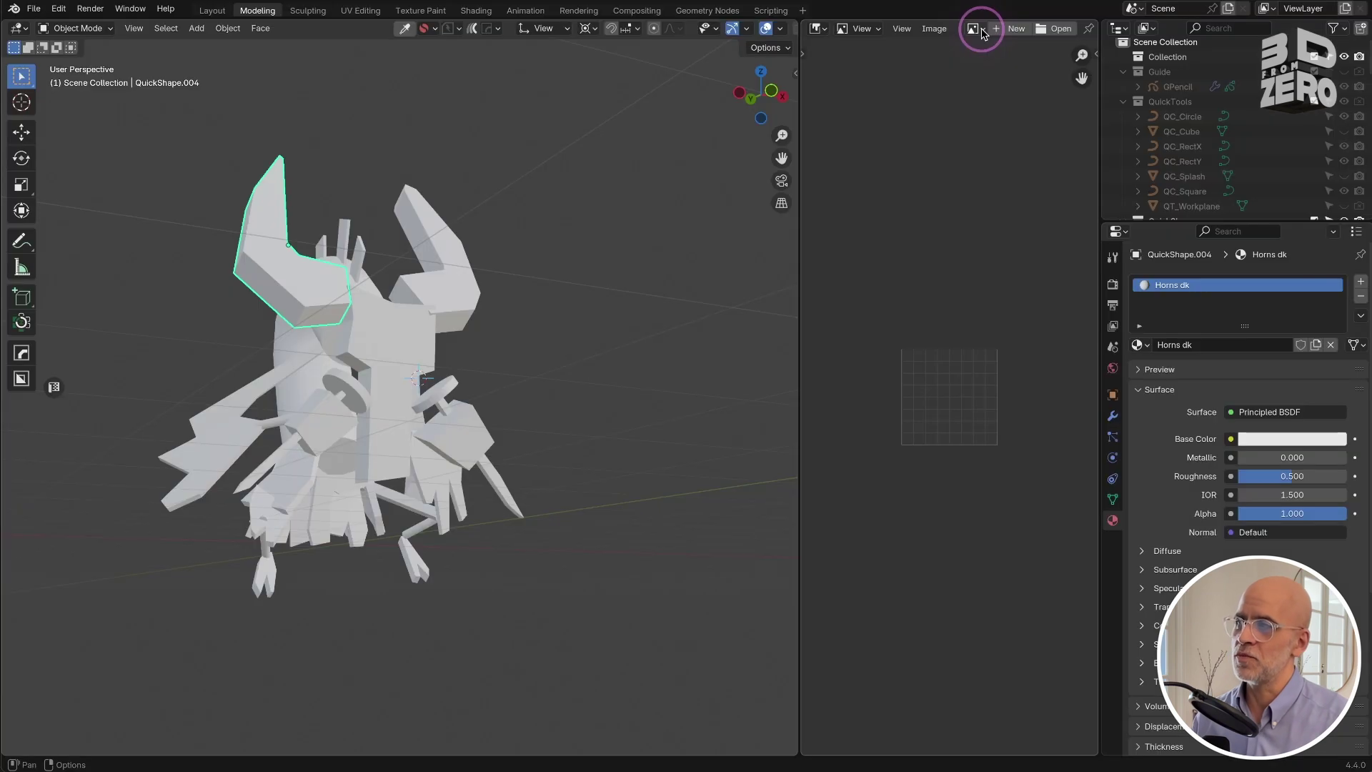
Load the minotaur concept painting in the Image Editor and enlarge it around the head and horns
{"action": "left_click", "coordinate": [975, 29]}
{"action": "left_click", "coordinate": [993, 52]}
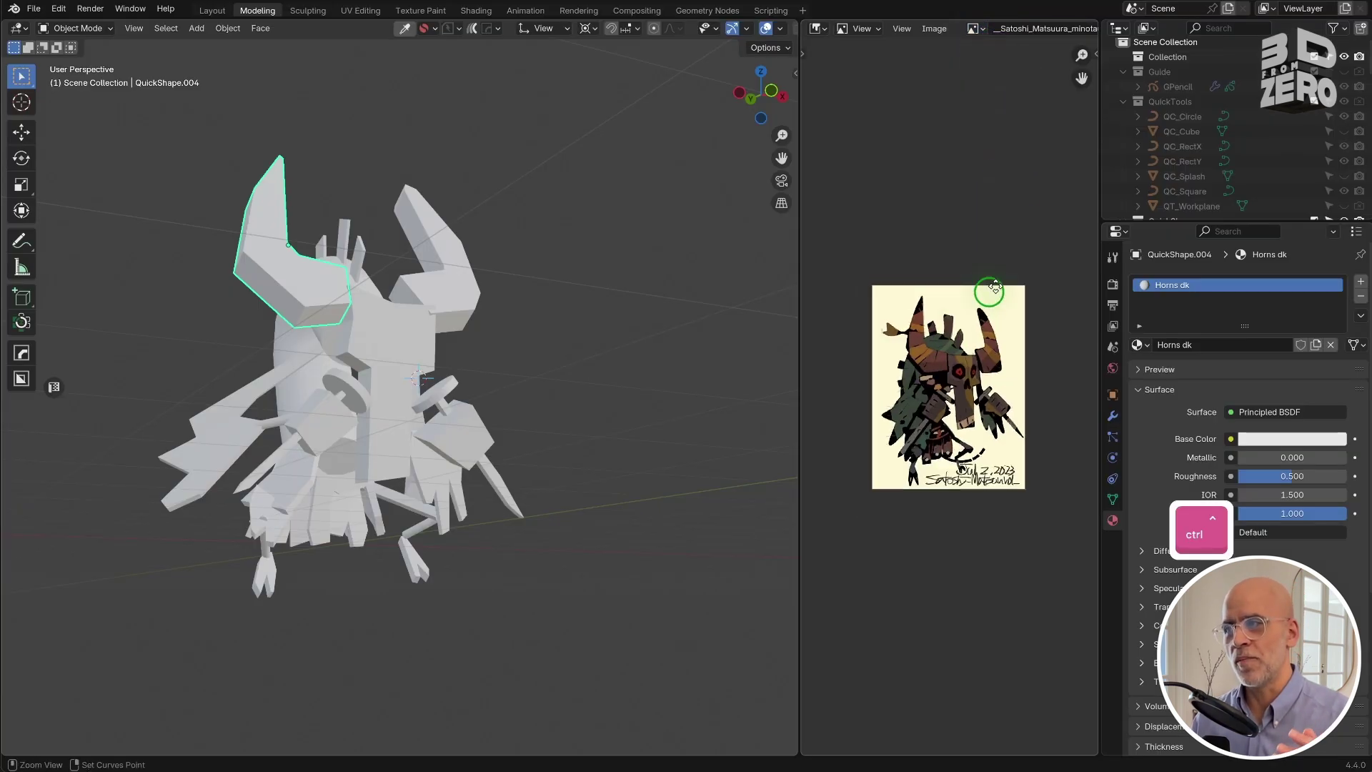
{"action": "middle_click_drag", "start_coordinate": [986, 294], "coordinate": [885, 592], "text": "ctrl"}
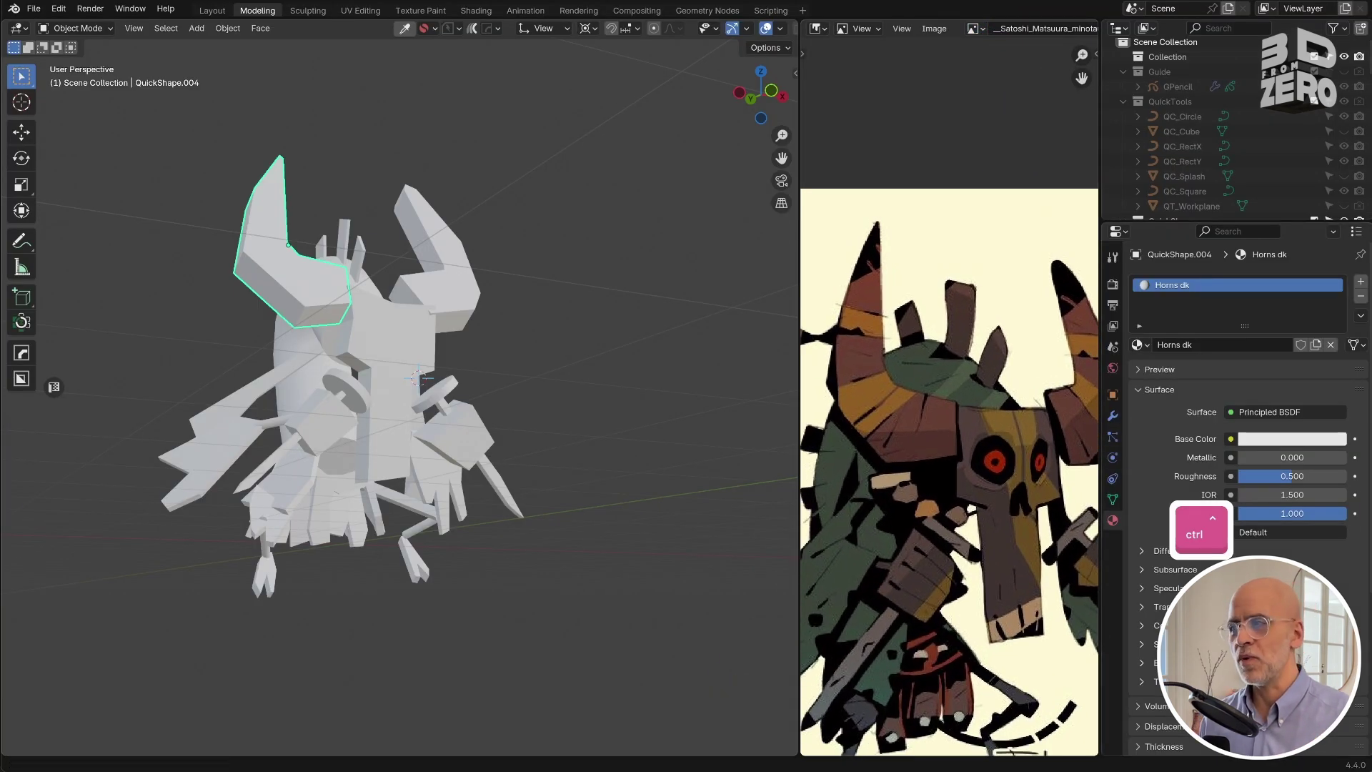
Set the base color of the Horns dk material by sampling the dark reddish brown of the painted horn
{"action": "left_click", "coordinate": [1277, 443]}
{"action": "left_click", "coordinate": [1333, 417]}
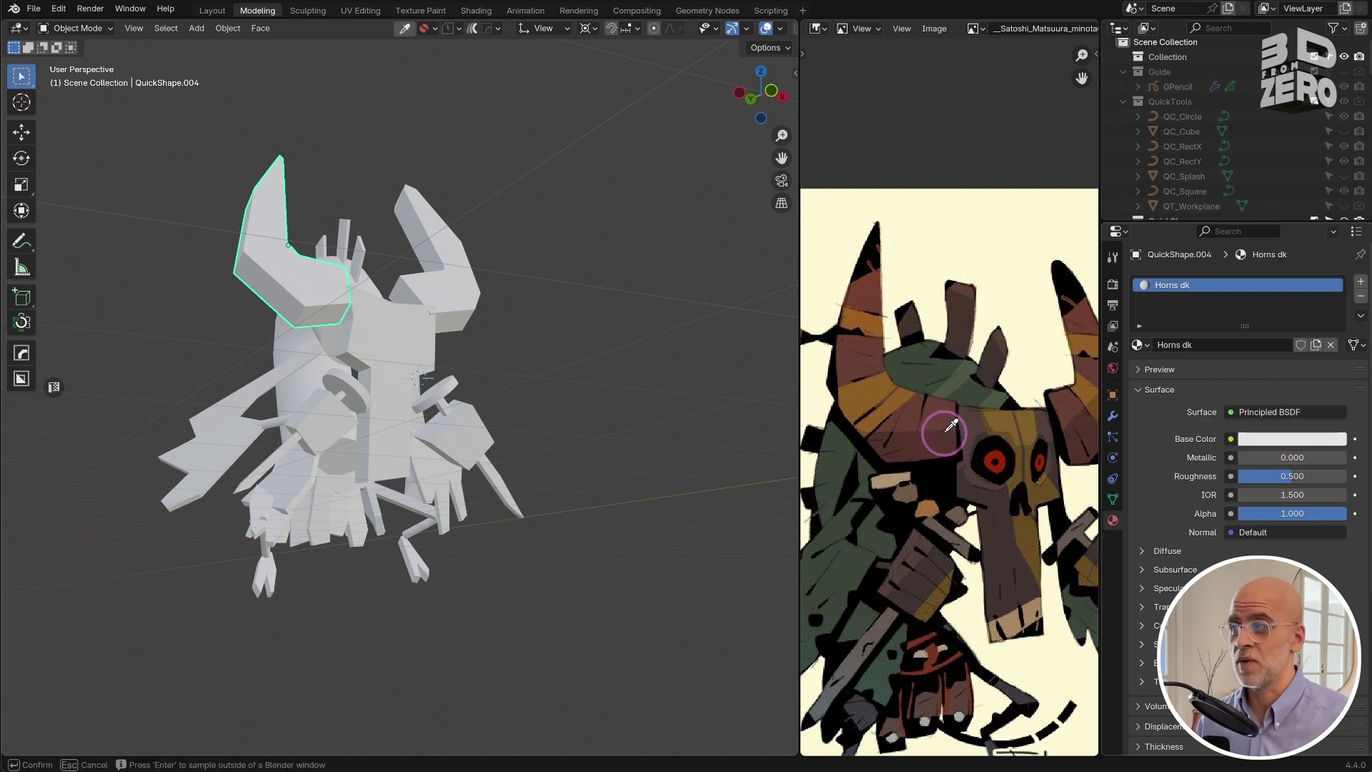
{"action": "left_click", "coordinate": [942, 406]}
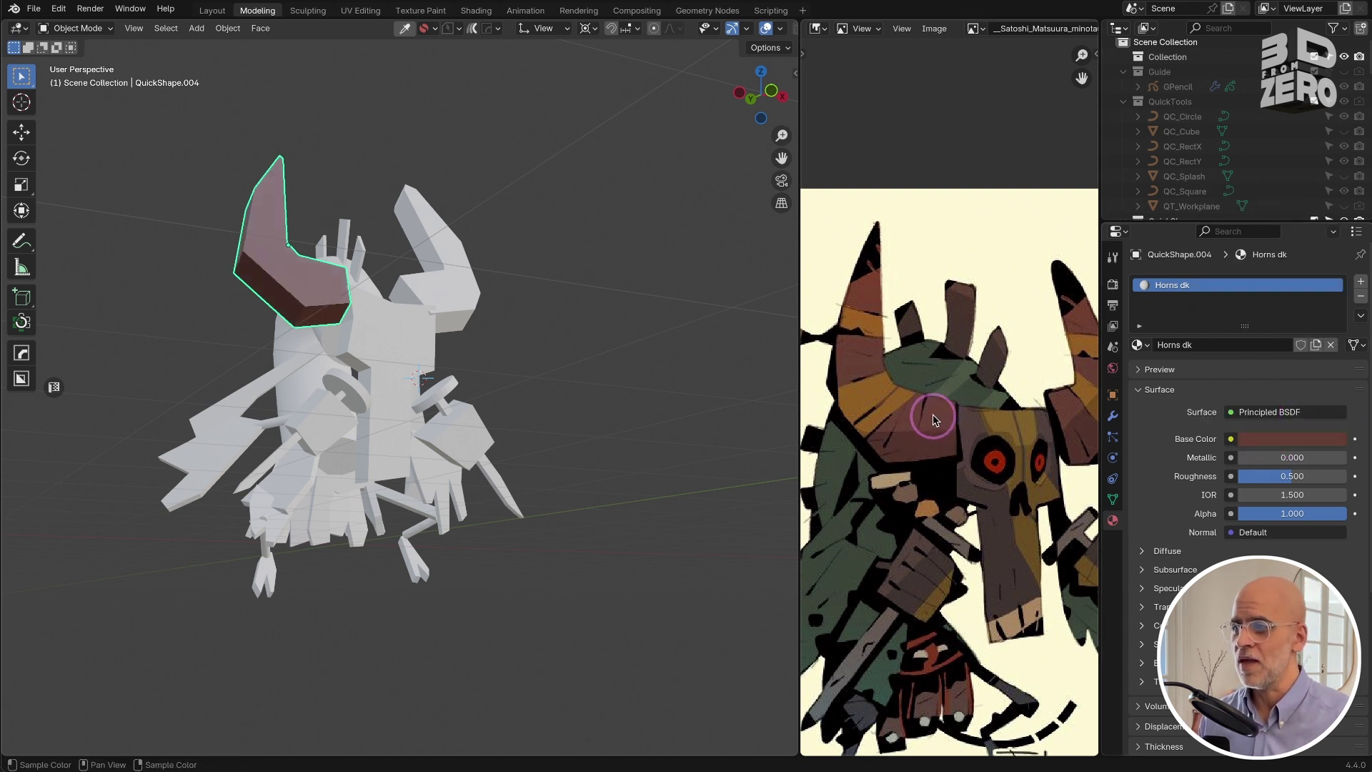
Link the Horns dk material from the colored horn to the other horn
{"action": "left_click", "coordinate": [454, 272], "text": "shift"}
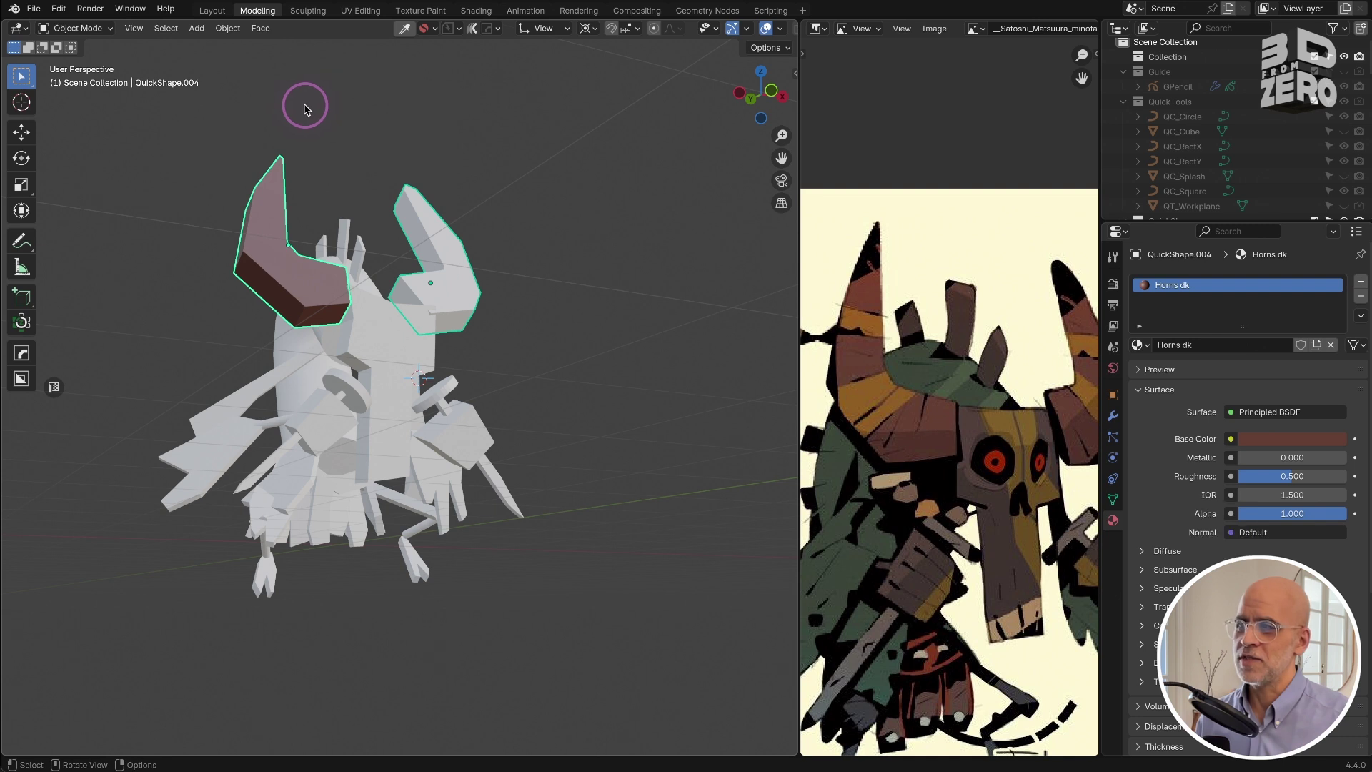
{"action": "key", "text": "super+l"}
{"action": "key", "text": "Down"}
{"action": "key", "text": "Down"}
{"action": "key", "text": "Down"}
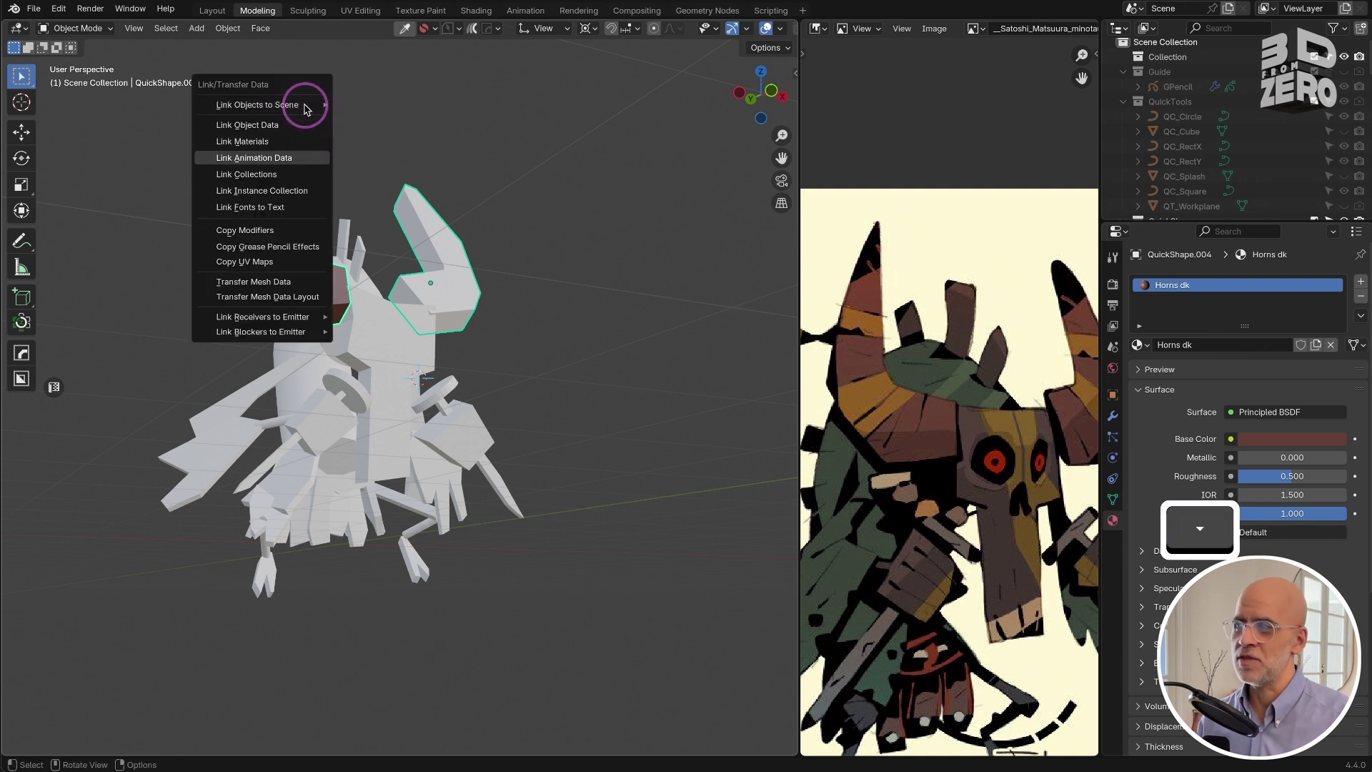
{"action": "key", "text": "Up"}
{"action": "key", "text": "Return"}
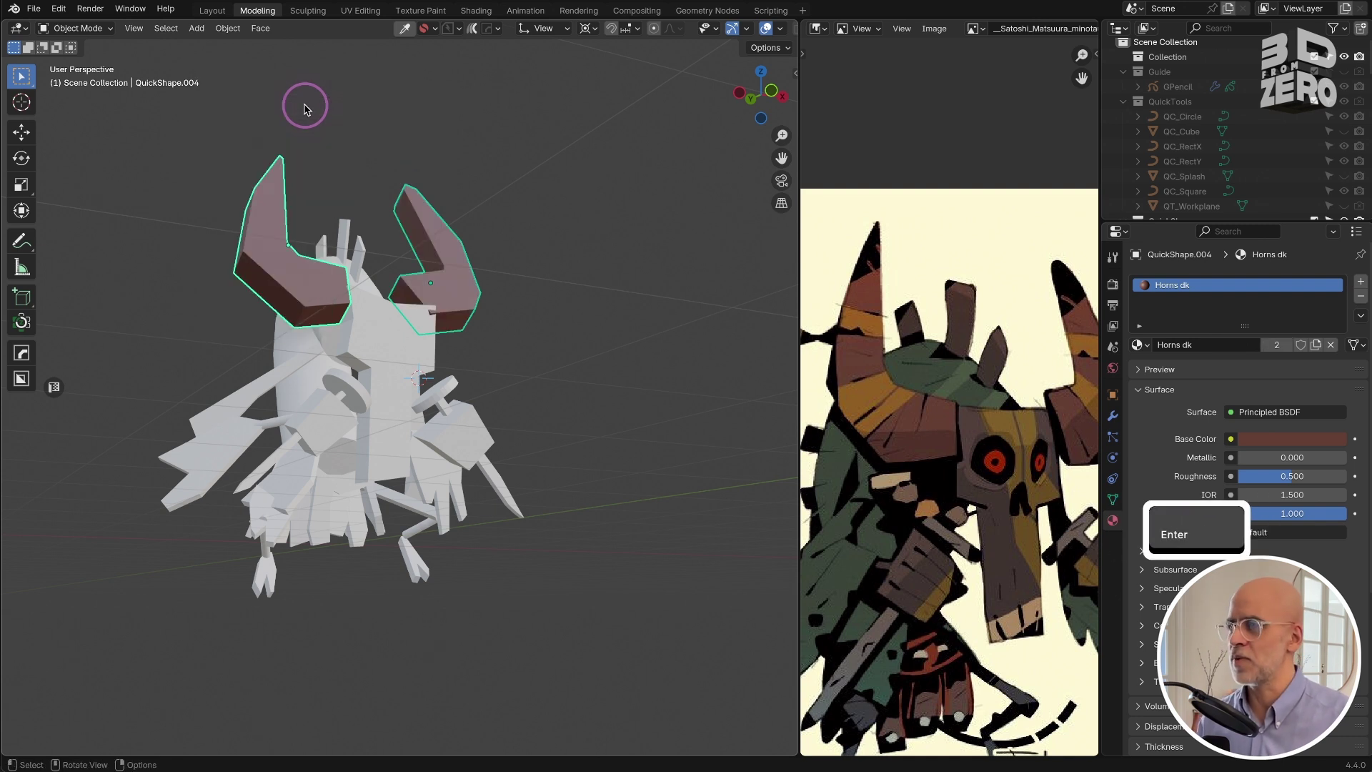
Assign the Horns dk material to the long face block, make it a separate copy for renaming, and open the data-linking options
{"action": "left_click", "coordinate": [379, 343]}
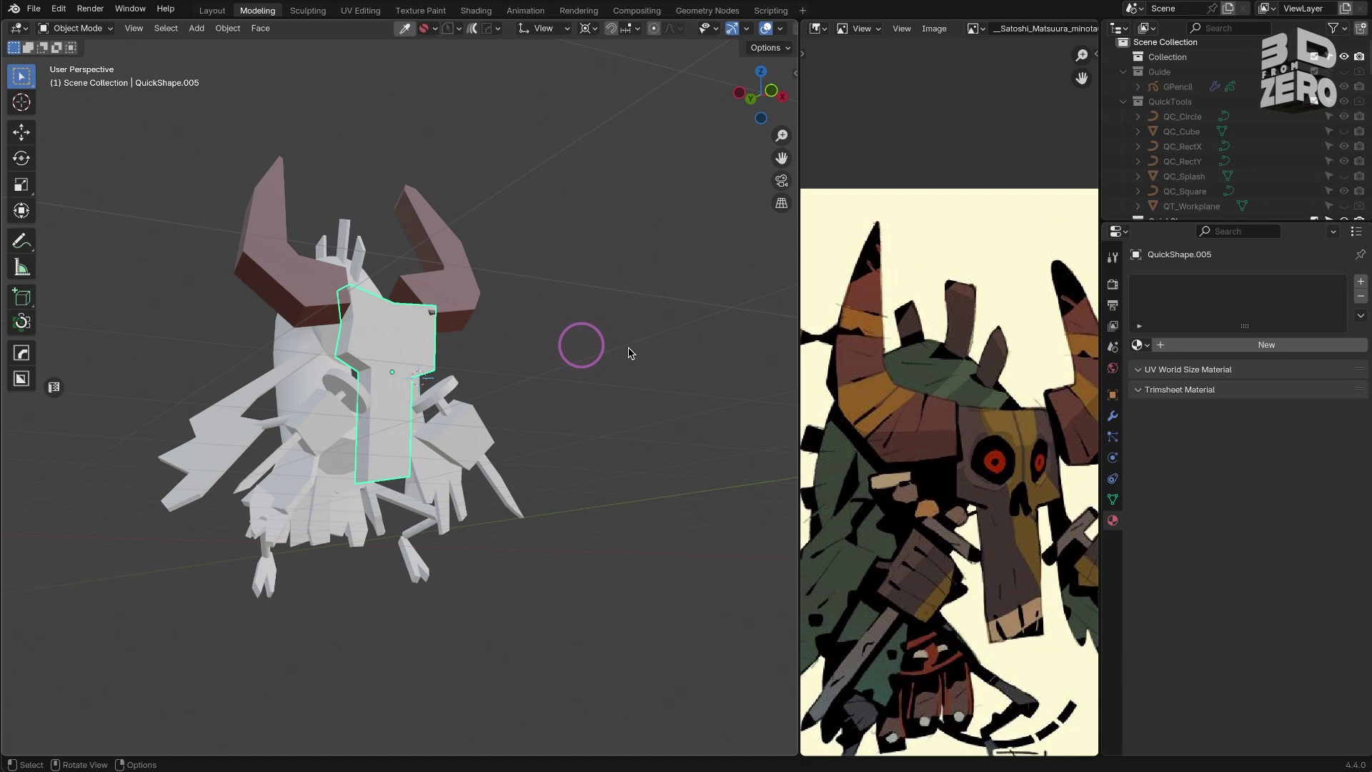
{"action": "left_click", "coordinate": [1146, 348]}
{"action": "left_click", "coordinate": [1122, 364]}
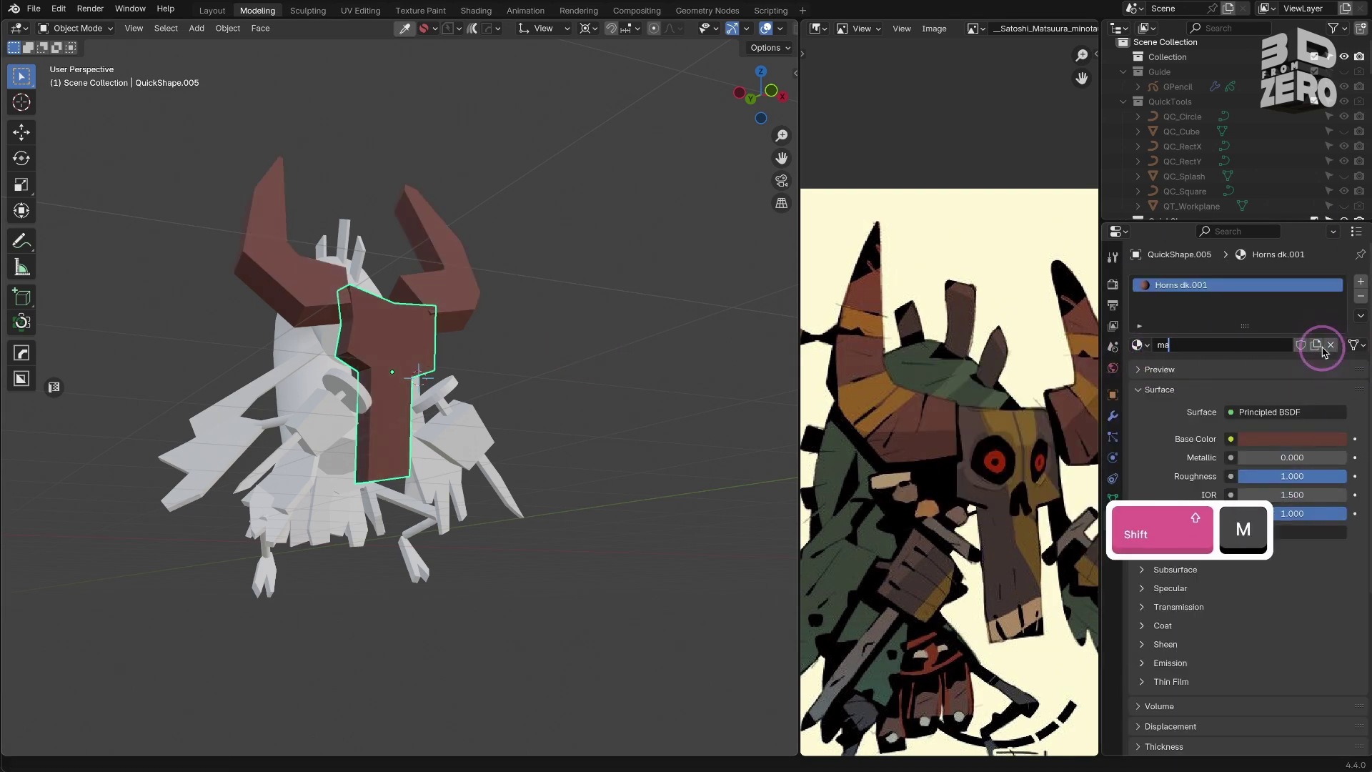
{"action": "left_click", "coordinate": [398, 553]}
{"action": "key", "text": "ctrl+l"}
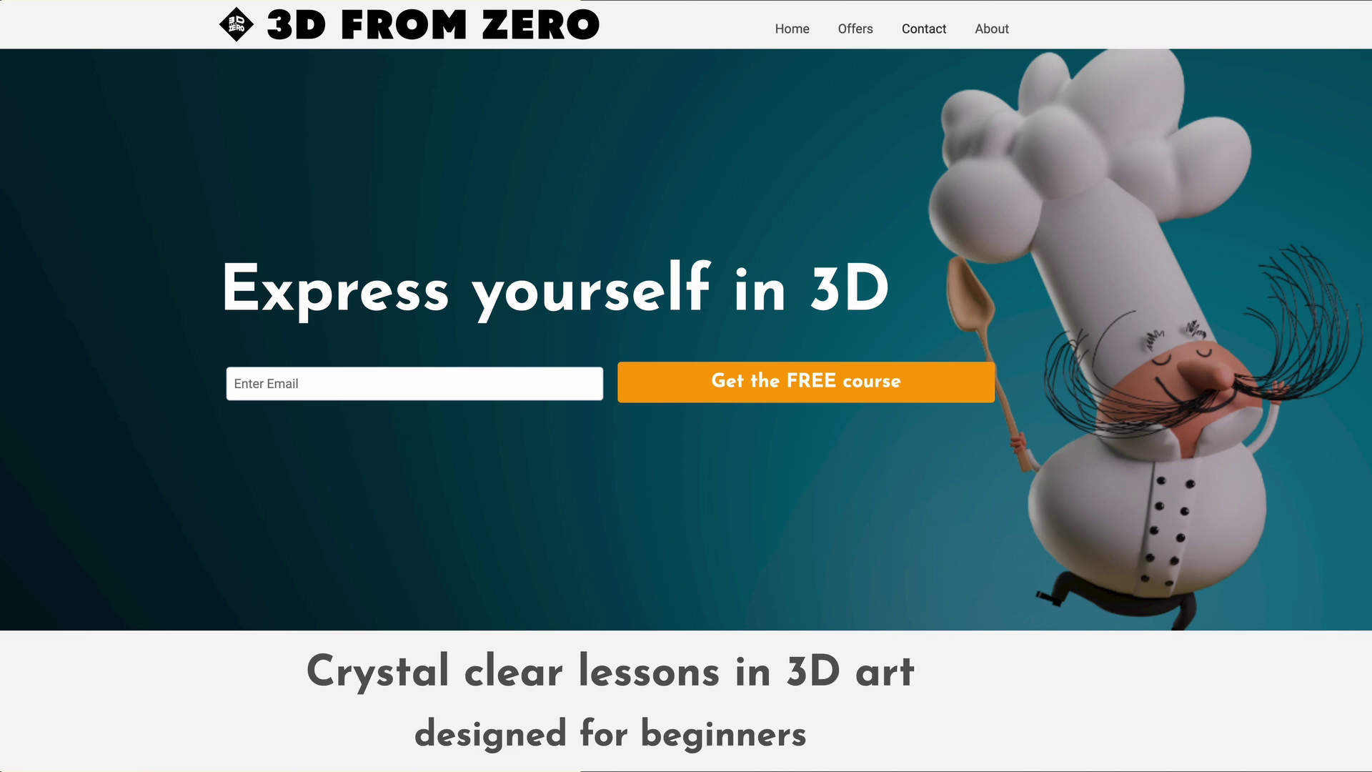
{"action": "scroll", "coordinate": [686, 386], "scroll_direction": "down", "scroll_amount": 3}
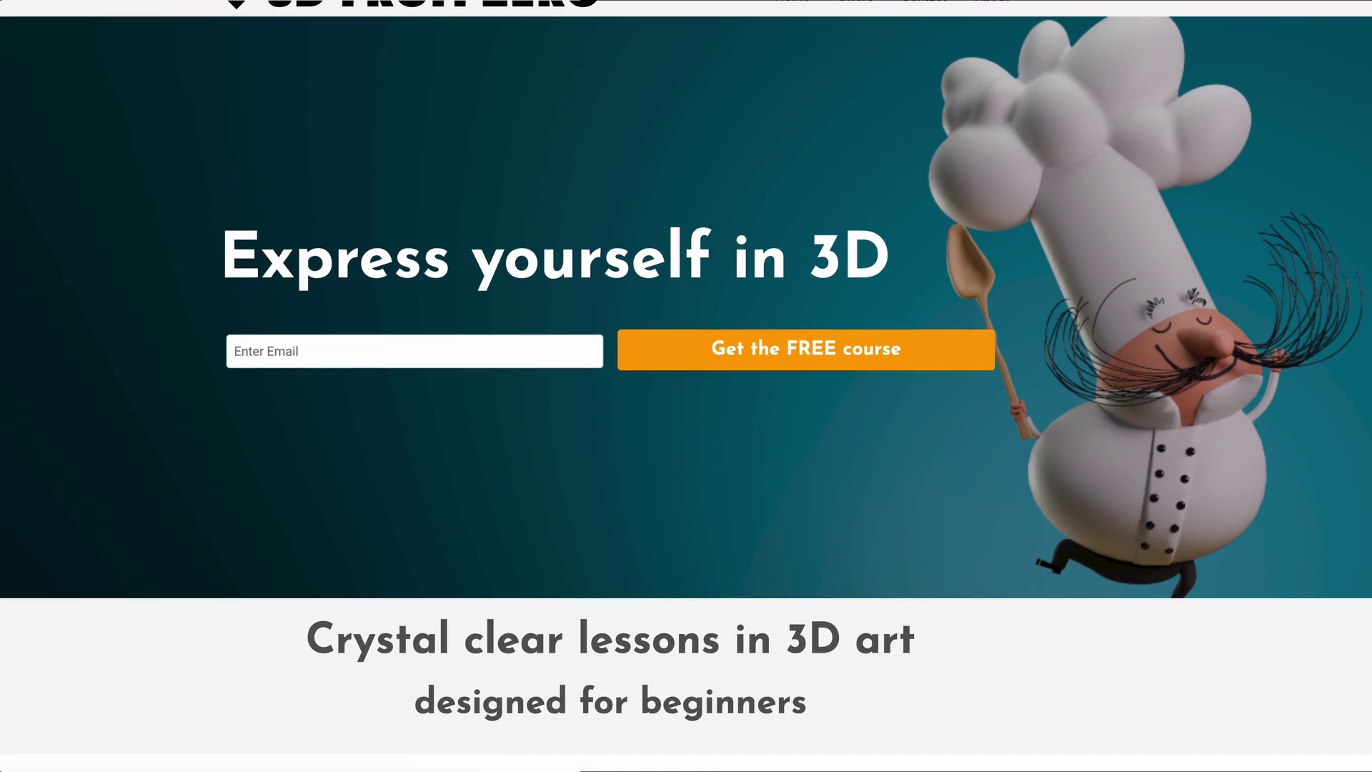
{"action": "scroll", "coordinate": [686, 386], "scroll_direction": "down", "scroll_amount": 2}
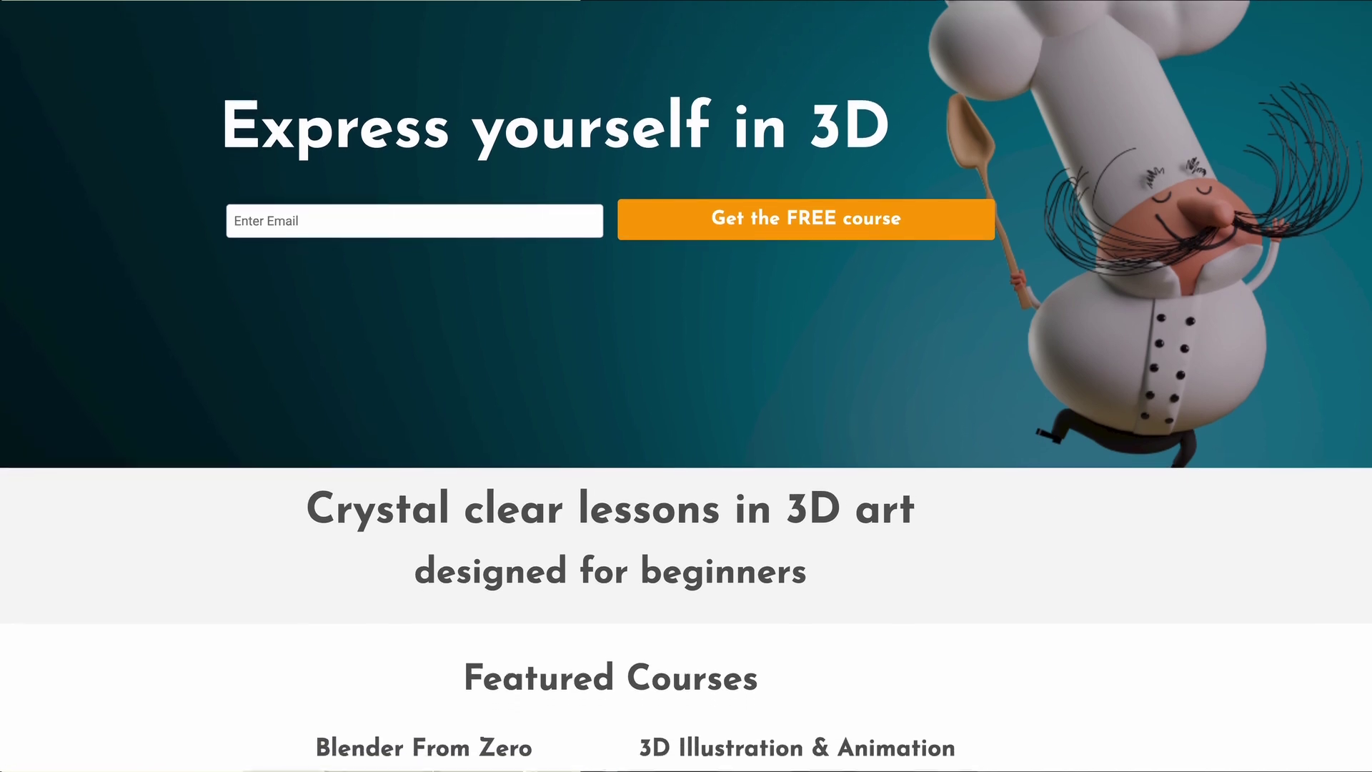
{"action": "scroll", "coordinate": [686, 386], "scroll_direction": "down", "scroll_amount": 2}
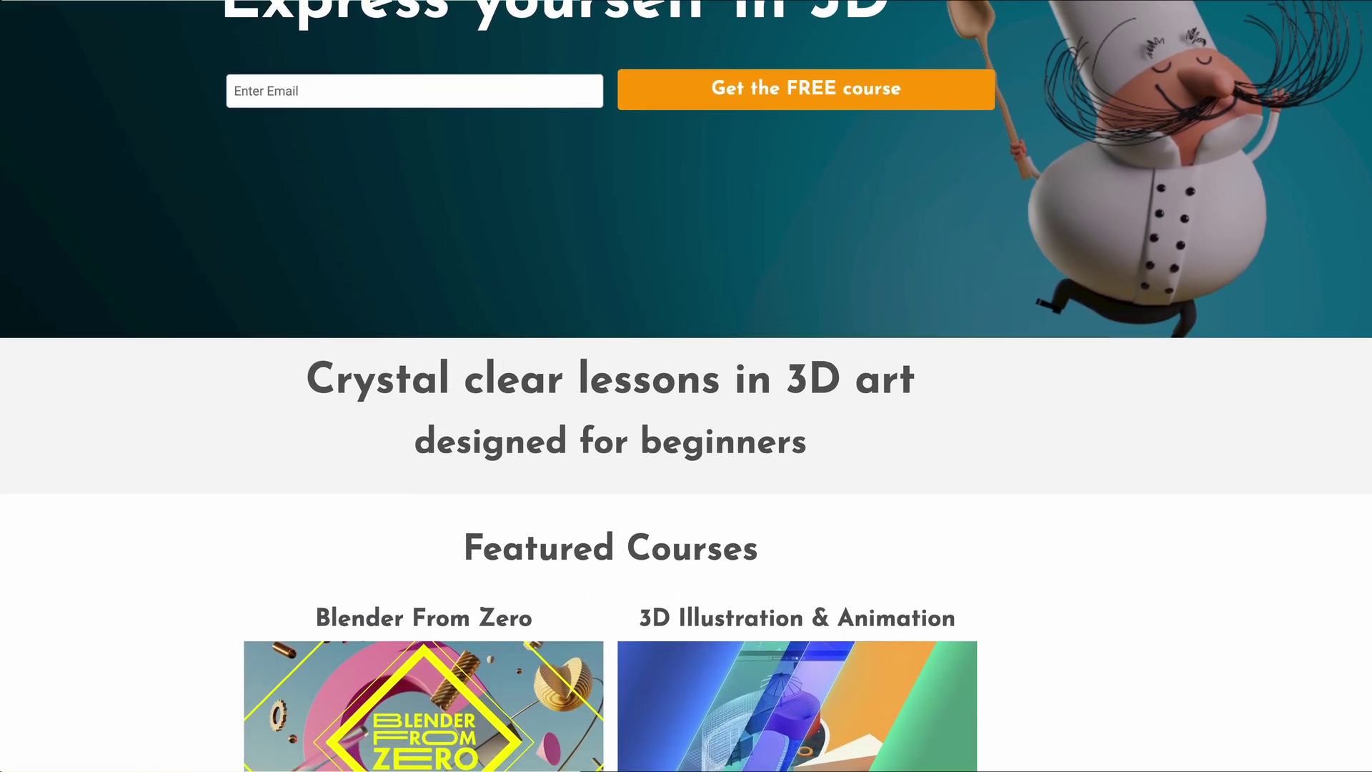
{"action": "scroll", "coordinate": [686, 386], "scroll_direction": "down", "scroll_amount": 1}
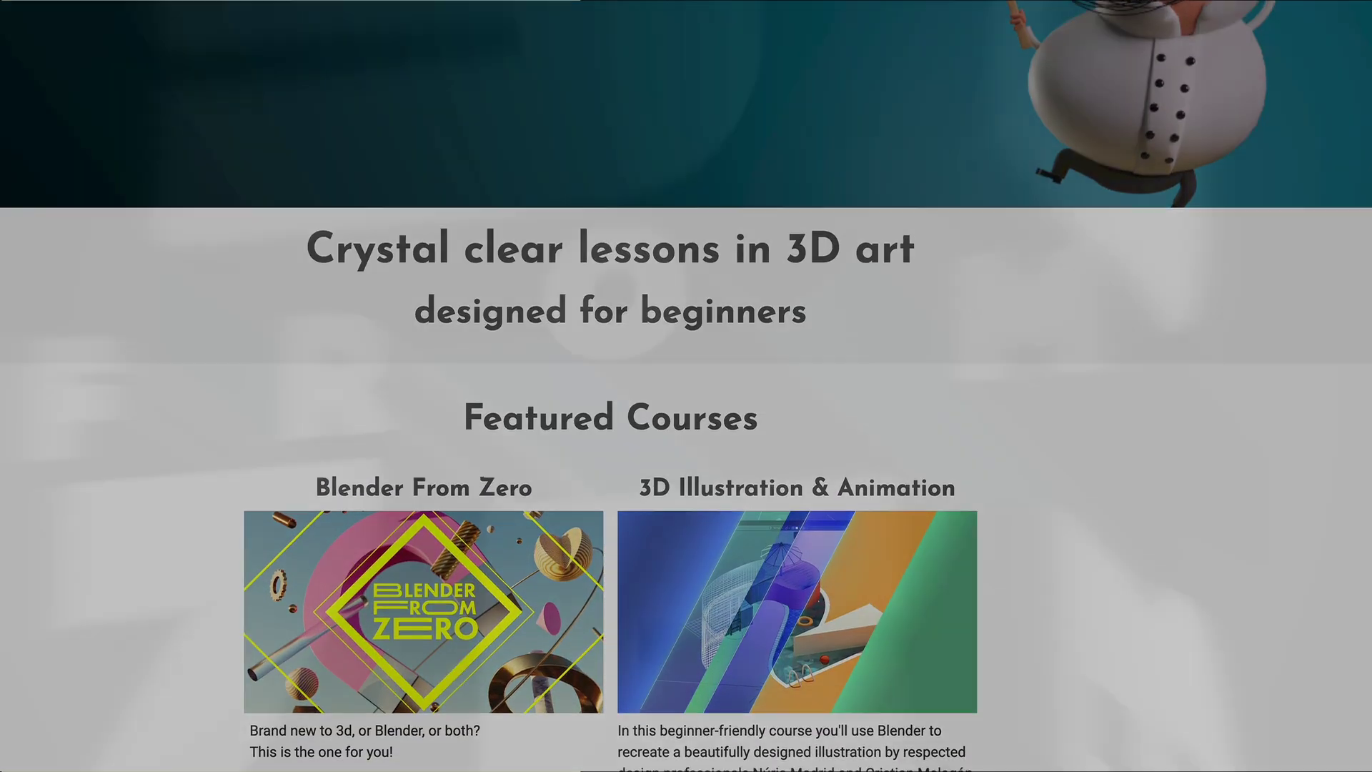